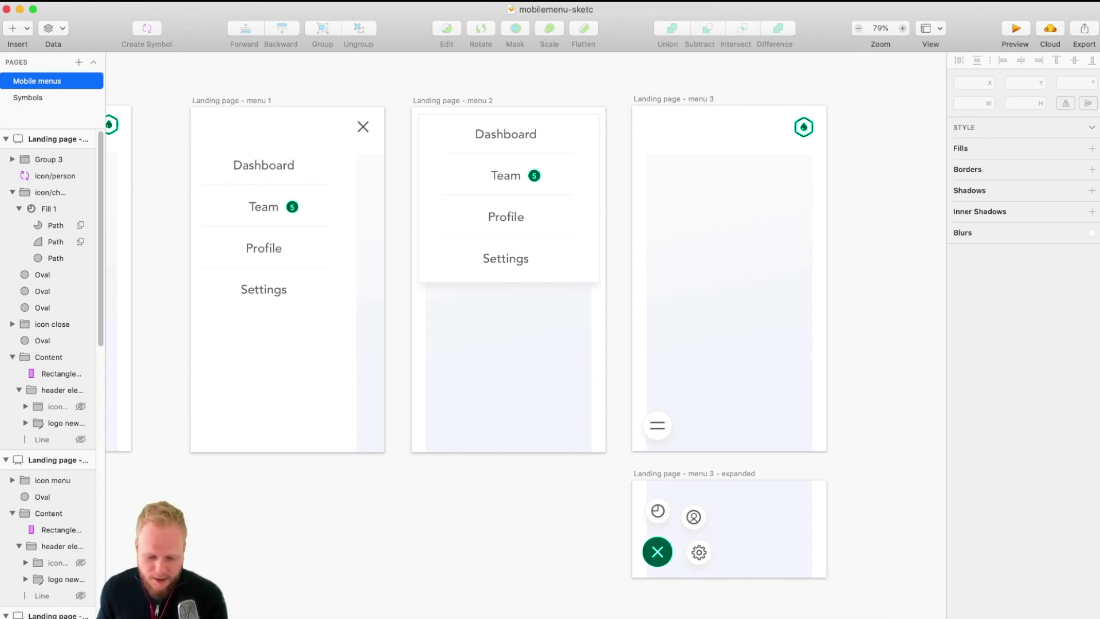
# Examine the Landing page artboard and its menu 1, menu 2, menu 3 and expanded menu variants
pyautogui.click(315, 209)
pyautogui.click(314, 83)
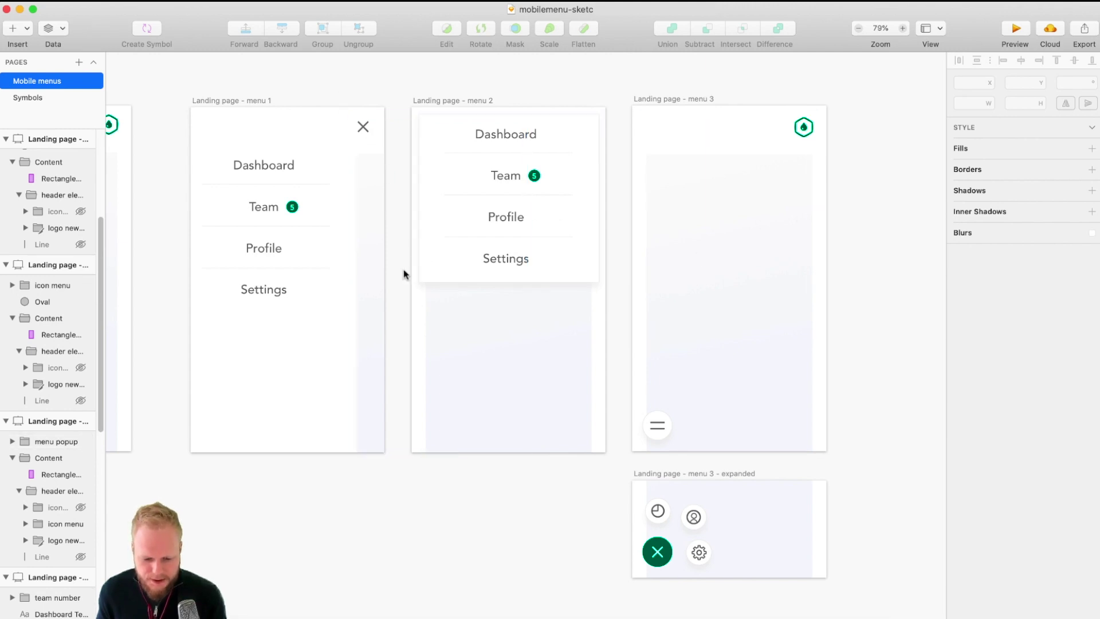
pyautogui.hscroll(-5, 422, 257)
pyautogui.click(192, 100)
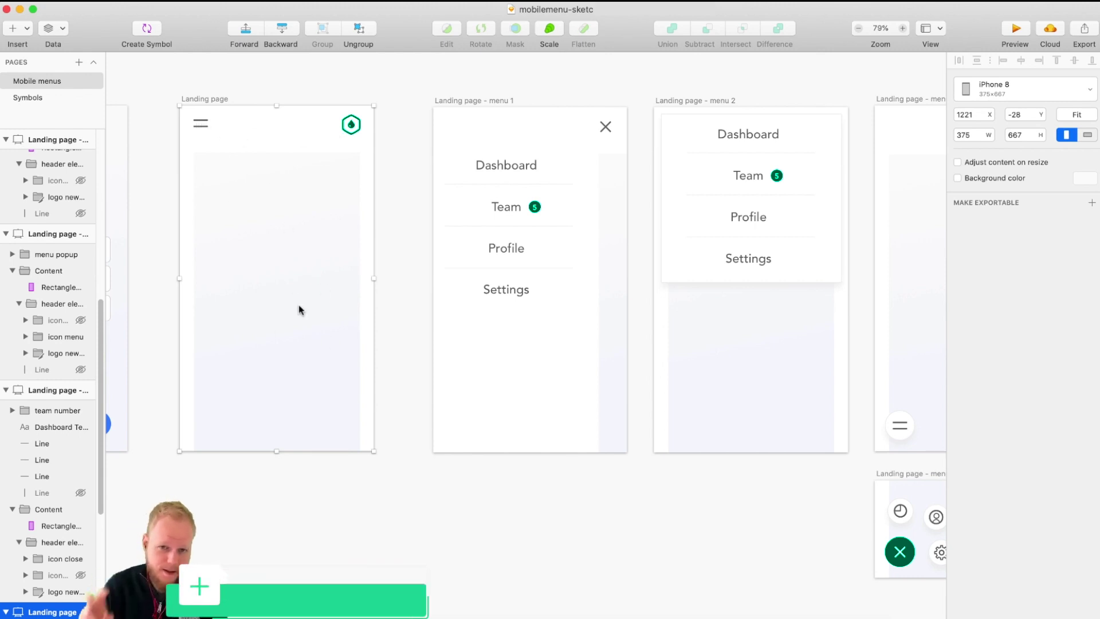
pyautogui.click(474, 91)
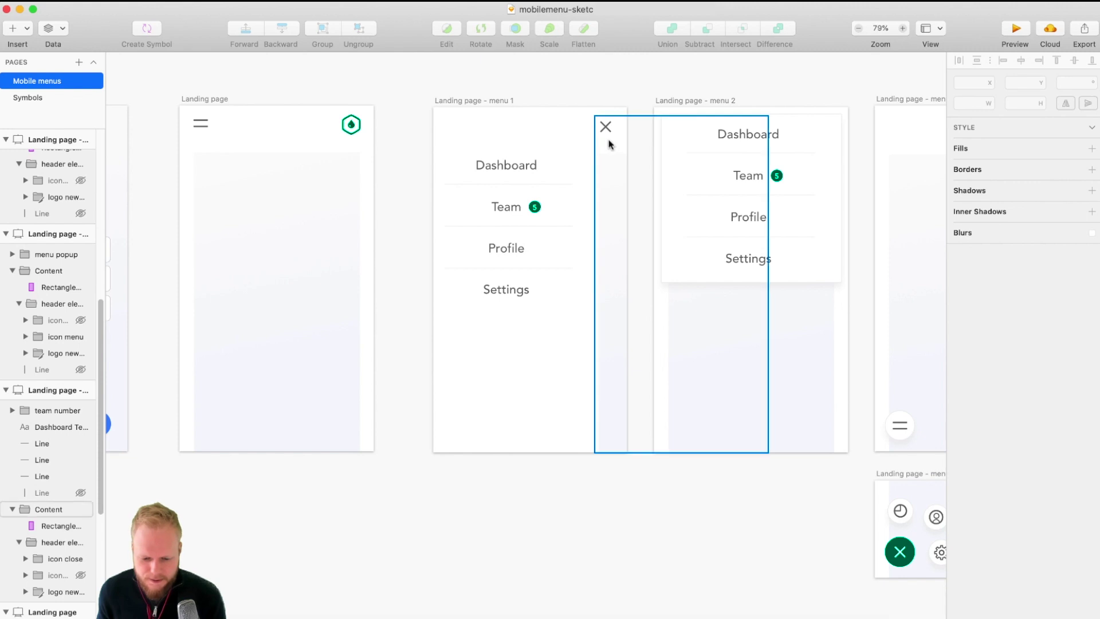
pyautogui.hscroll(3, 602, 178)
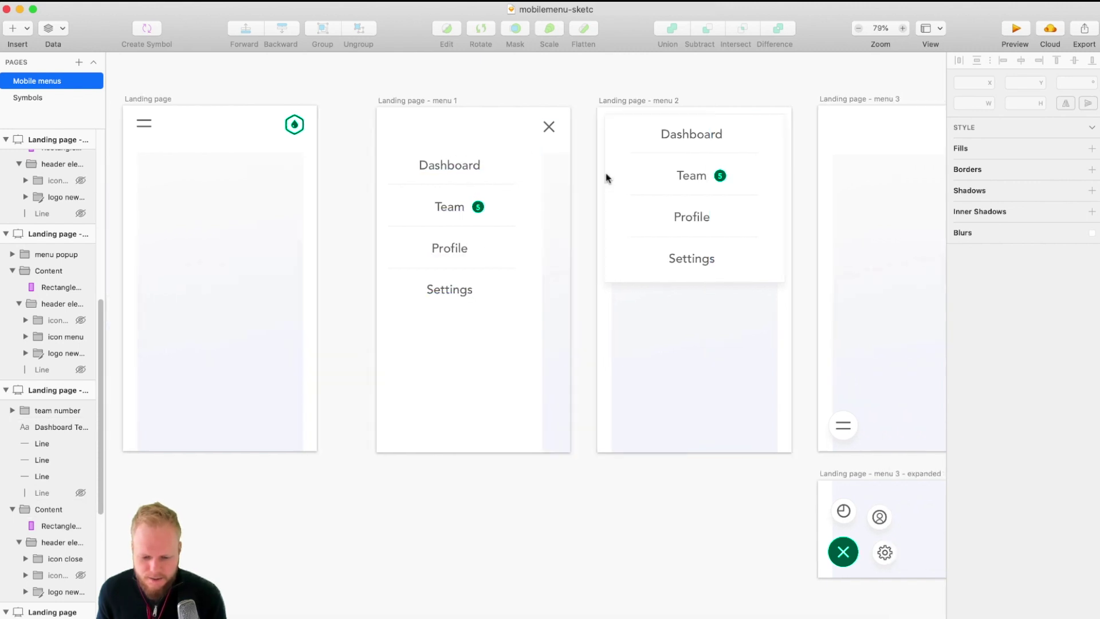
pyautogui.hscroll(4, 606, 177)
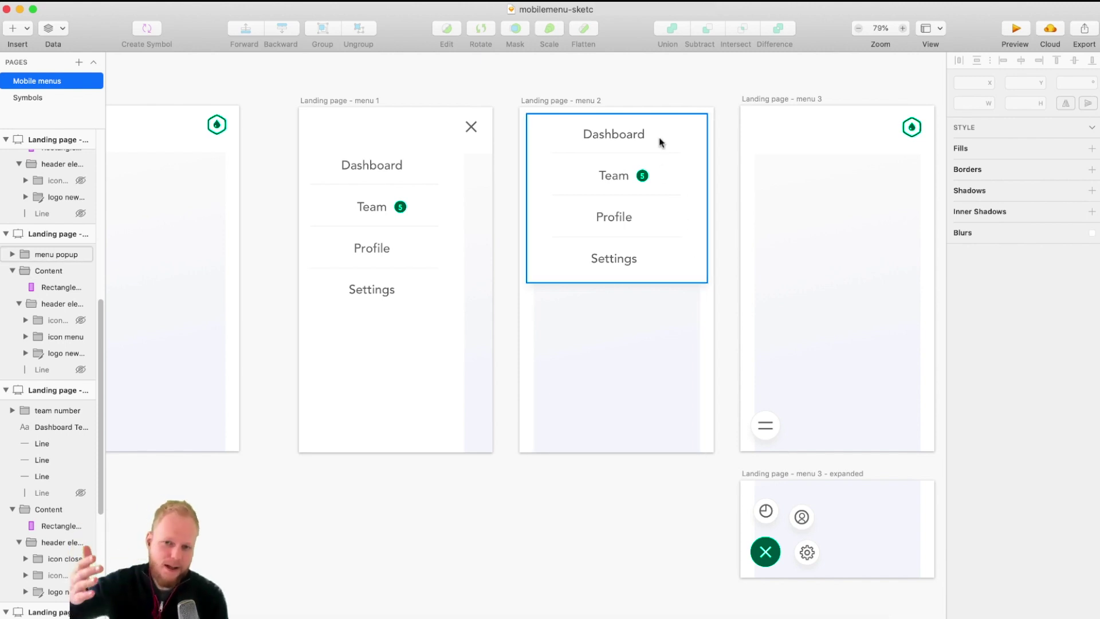
pyautogui.hscroll(5, 707, 103)
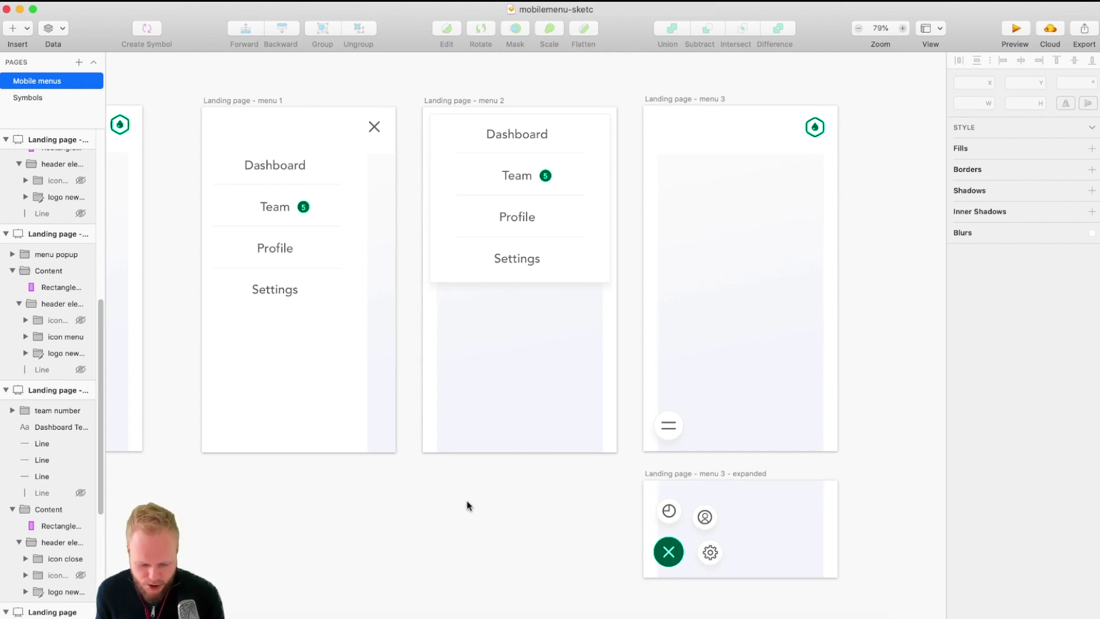
pyautogui.hscroll(-10, 468, 504)
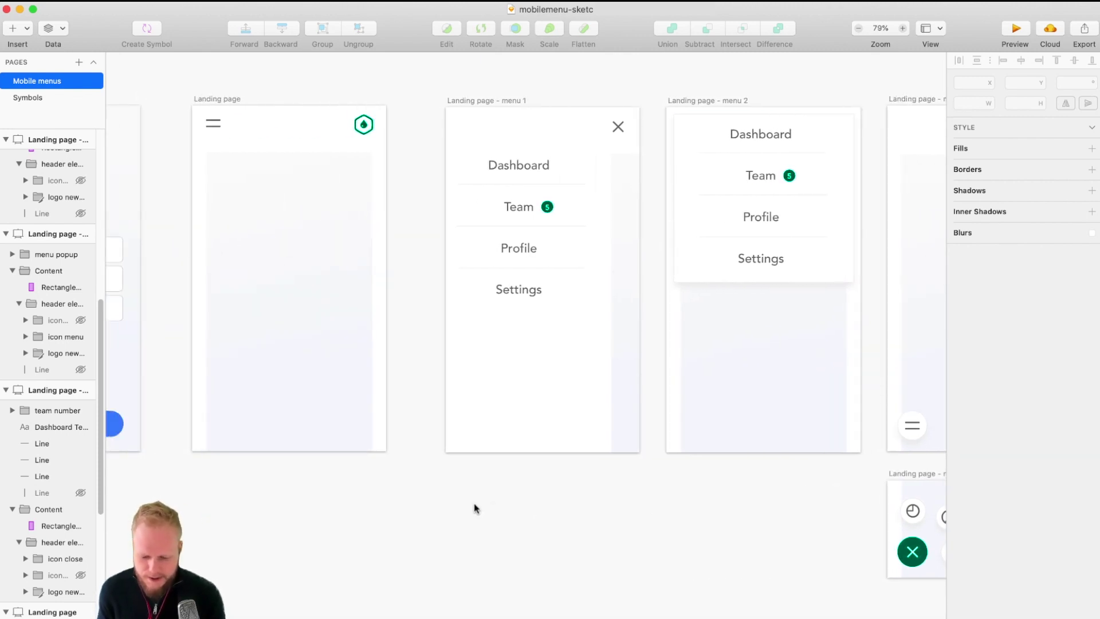
pyautogui.hscroll(-2, 473, 507)
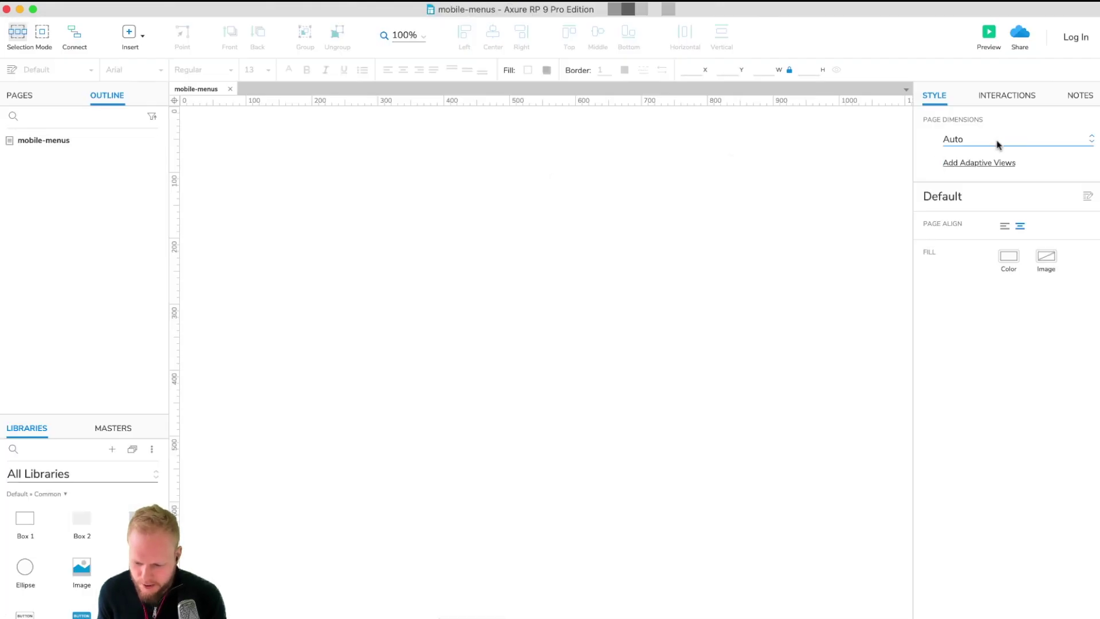
# Switch to Axure RP and set the mobile-menus page dimensions to iPhone 8
pyautogui.click(998, 142)
pyautogui.click(995, 232)
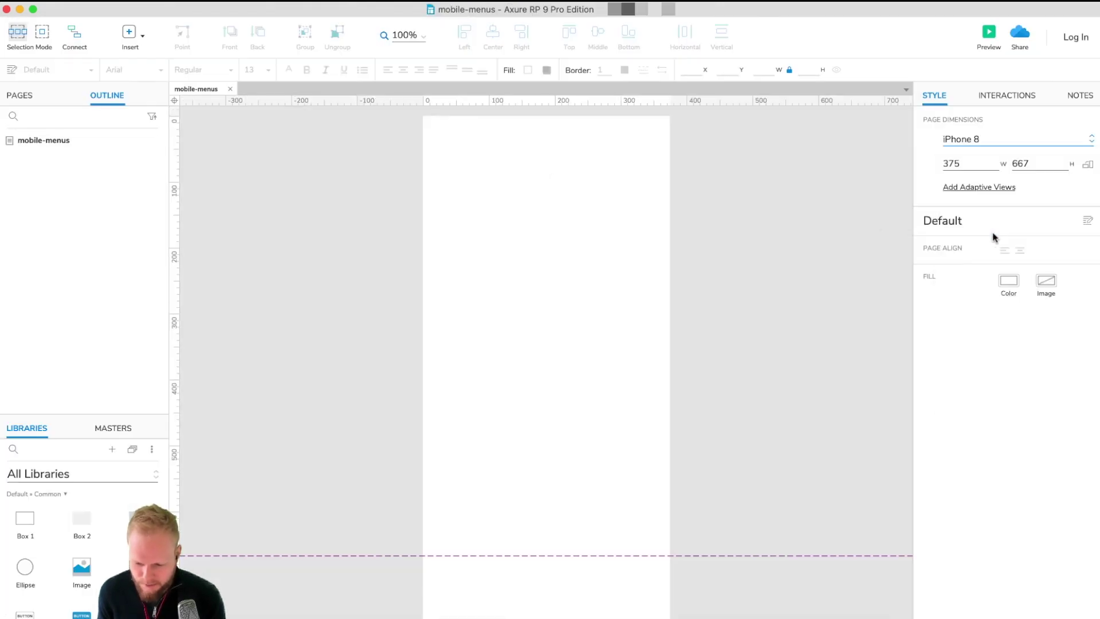
pyautogui.moveTo(425, 118); pyautogui.dragTo(668, 556)
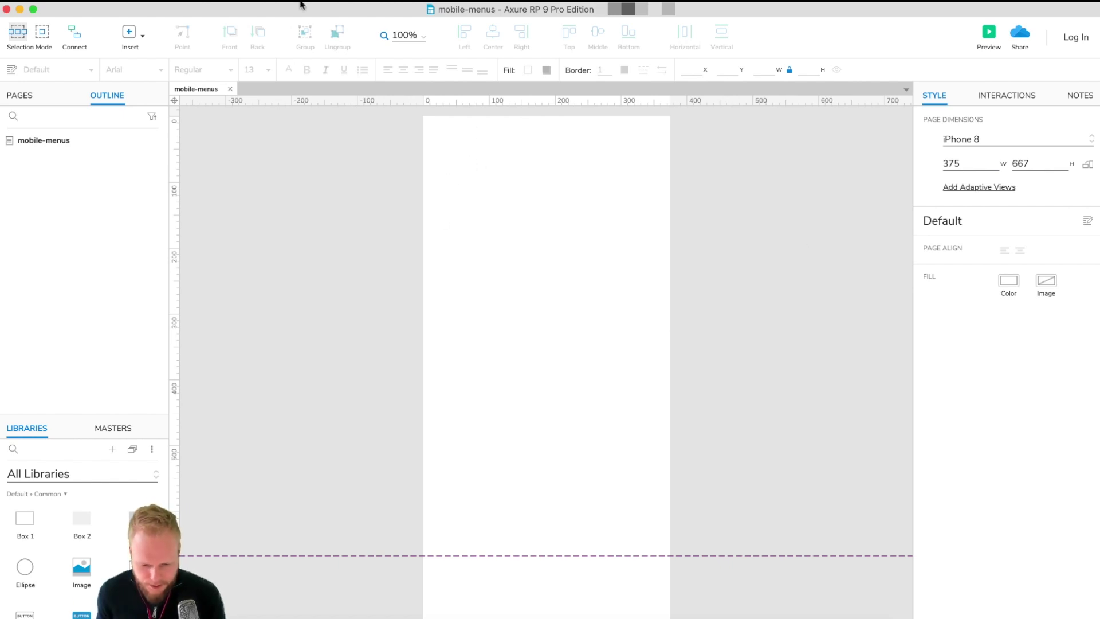
# Copy the Landing page content from Sketch into the Axure RP page, placing the menu icon and logo at x 27, y 21
pyautogui.click(342, 613)
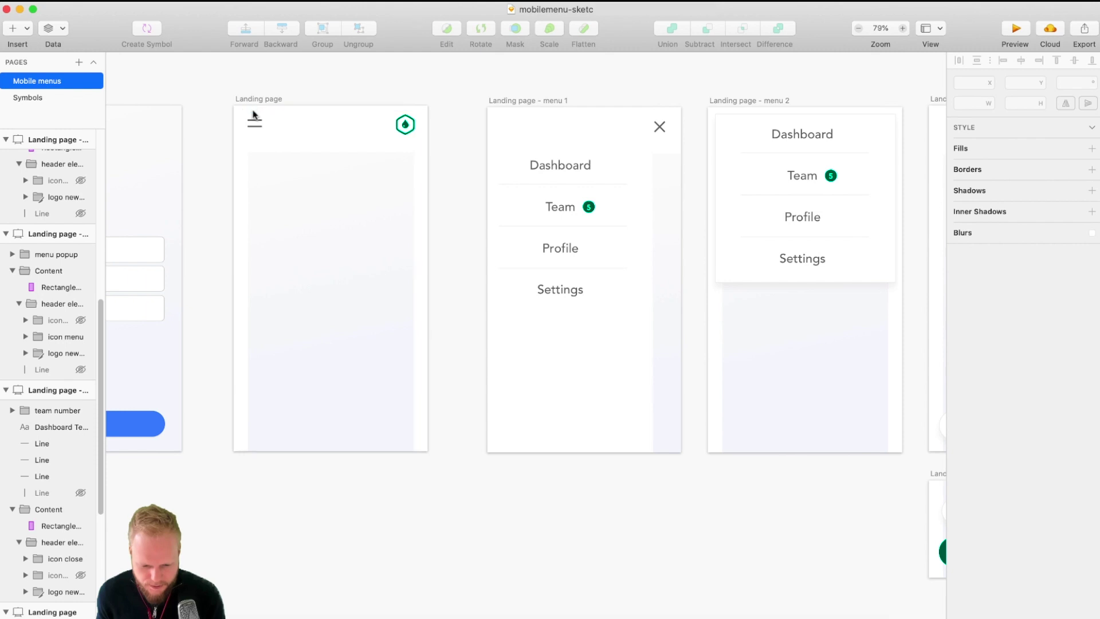
pyautogui.click(287, 172)
pyautogui.press('super+c')
pyautogui.press('super+Tab')
pyautogui.press('super+v')
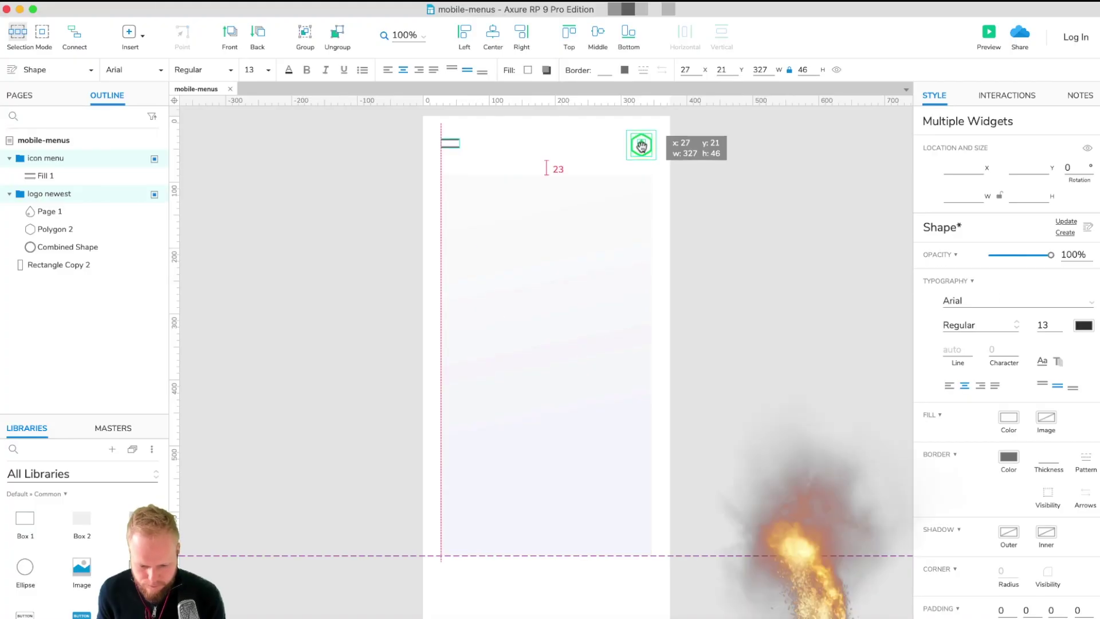
# Preview the mobile-menus page in the browser with the preview toolbar collapsed, and close the preview
pyautogui.click(724, 197)
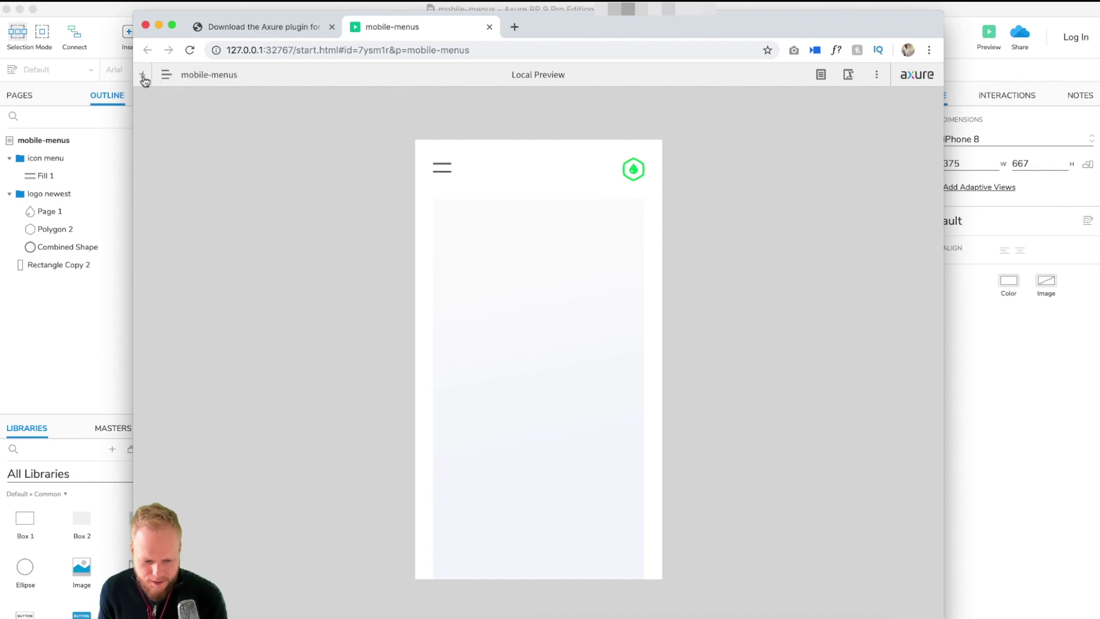
pyautogui.click(143, 76)
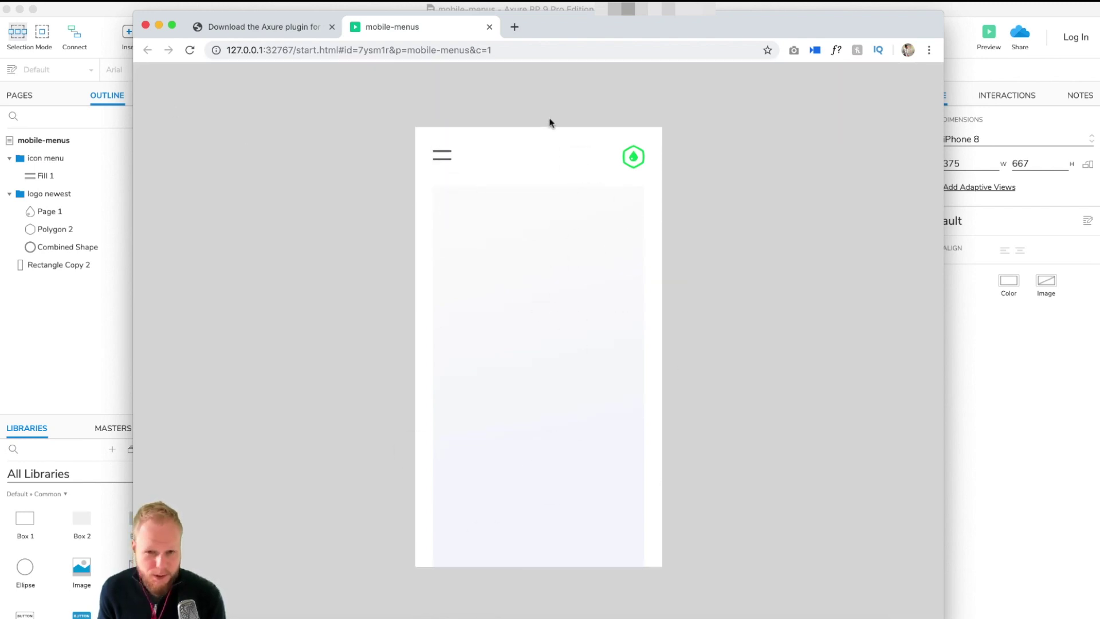
pyautogui.click(488, 28)
# Switch to Sketch and copy the close icon from the Landing page - menu 1 artboard
pyautogui.press('super+Tab')
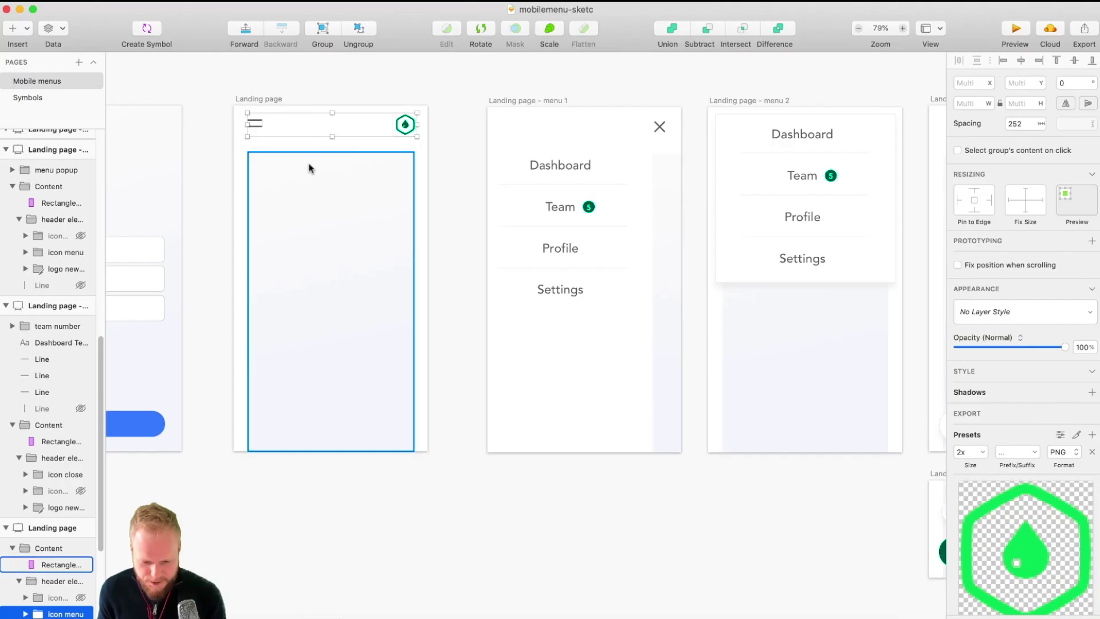
pyautogui.click(401, 95)
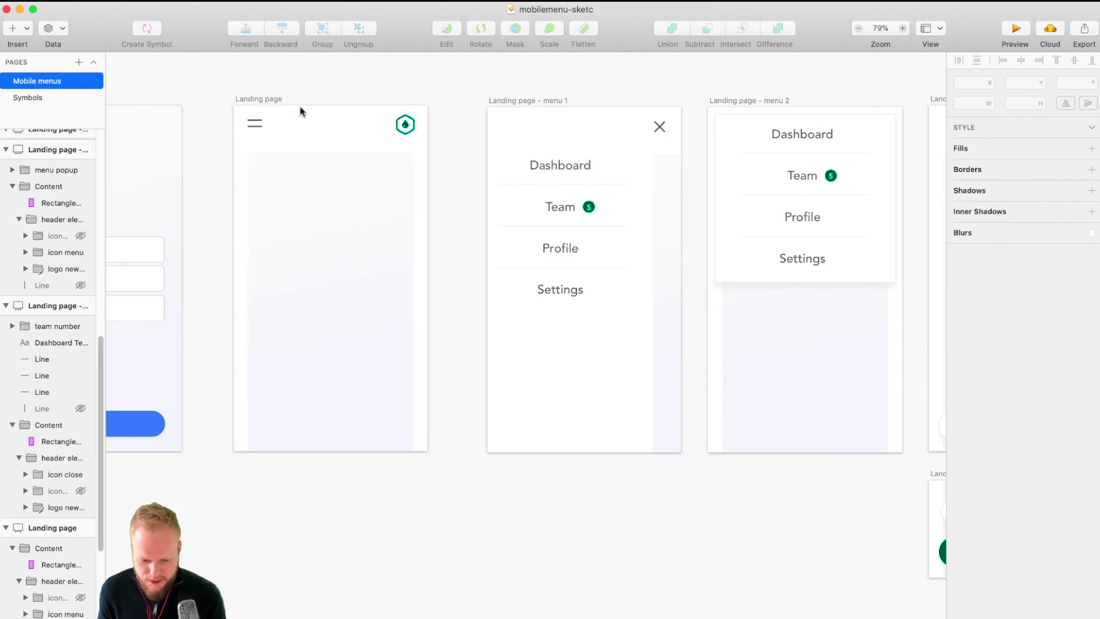
pyautogui.click(659, 128)
pyautogui.doubleClick(659, 127)
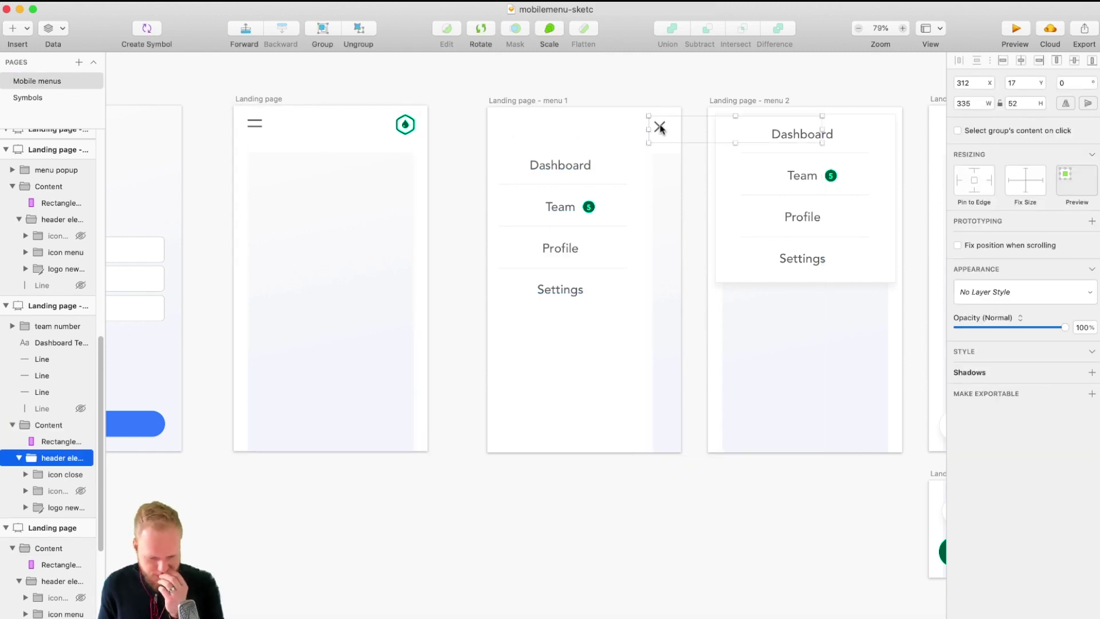
pyautogui.doubleClick(659, 127)
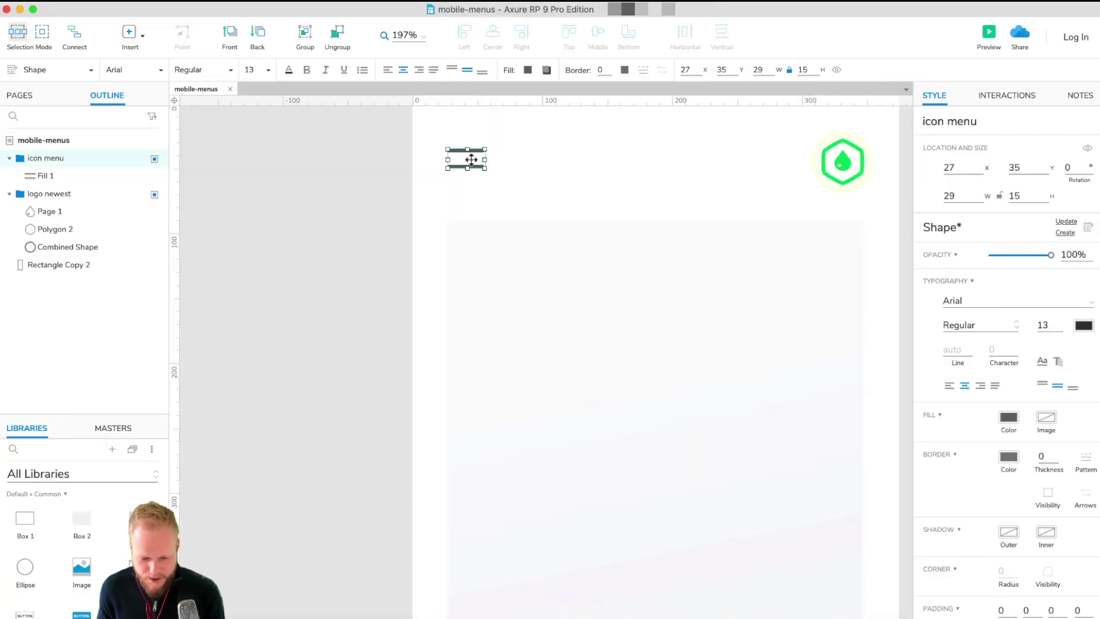
# Convert the menu icon in Axure RP into a dynamic panel and extend the panel's height to 28
pyautogui.rightClick(459, 159)
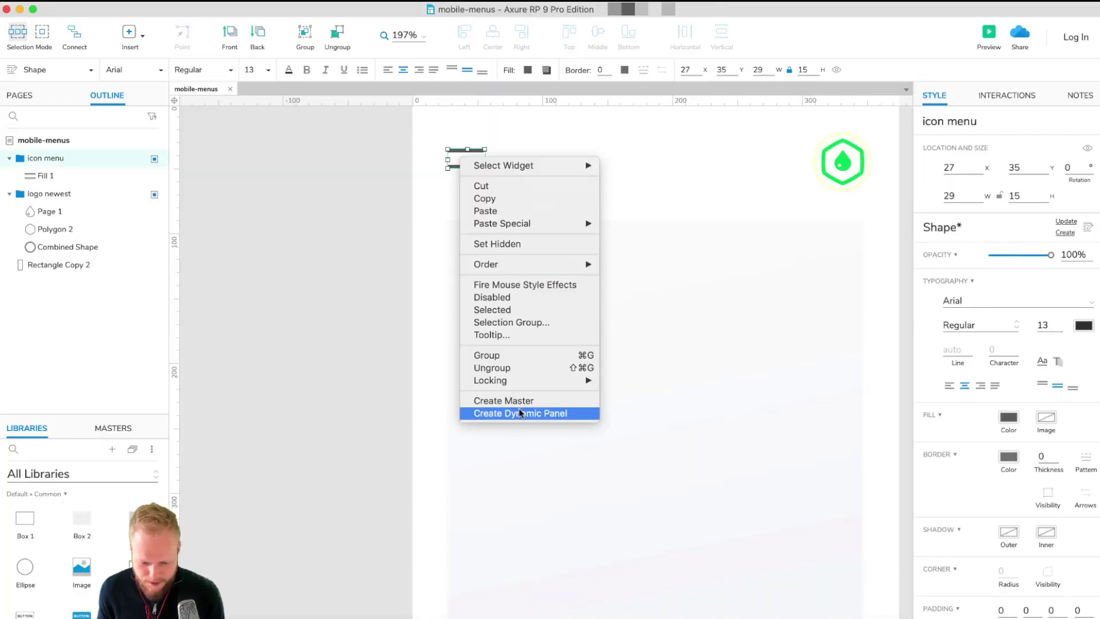
pyautogui.click(576, 413)
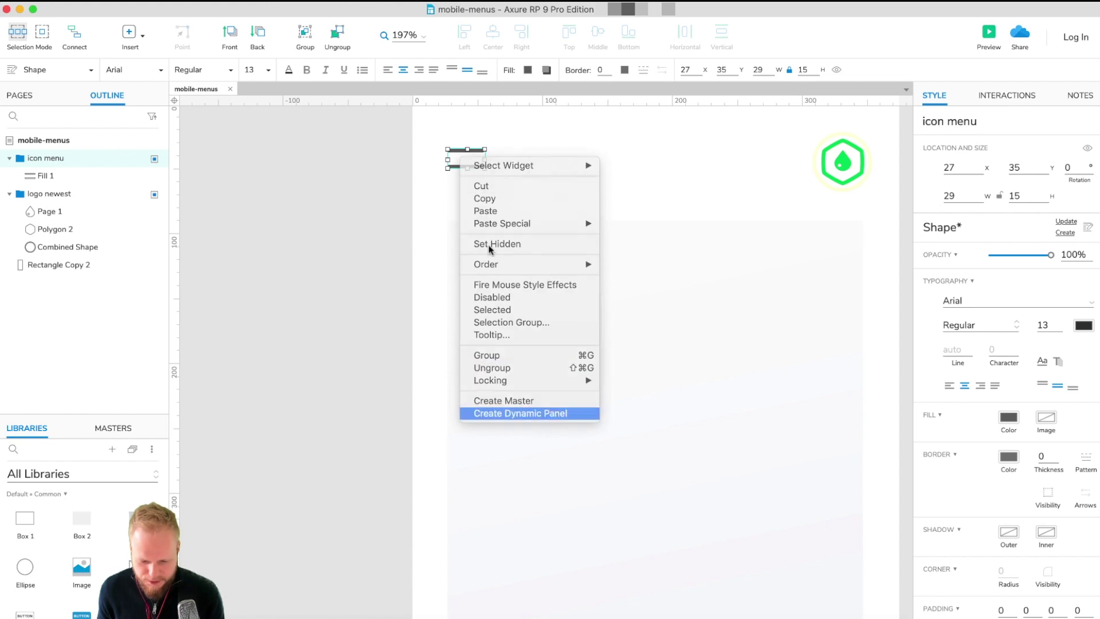
pyautogui.moveTo(467, 168); pyautogui.dragTo(469, 184)
pyautogui.scroll(3, 484, 162)
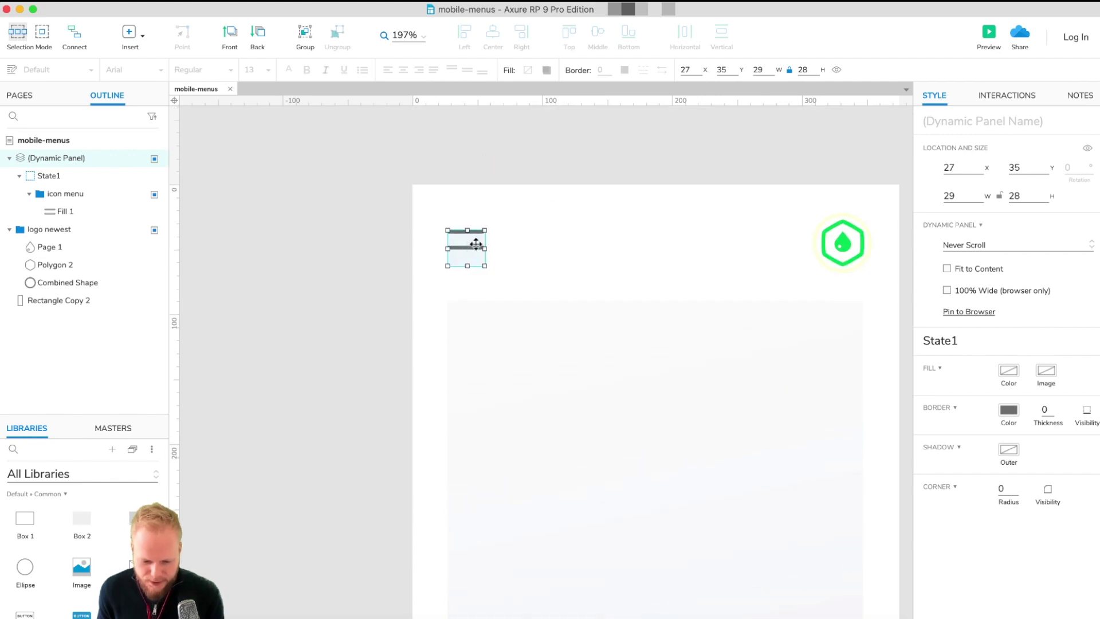
# Name the menu icon's dynamic panel ++Menu-CTA
pyautogui.click(982, 125)
pyautogui.write('++')
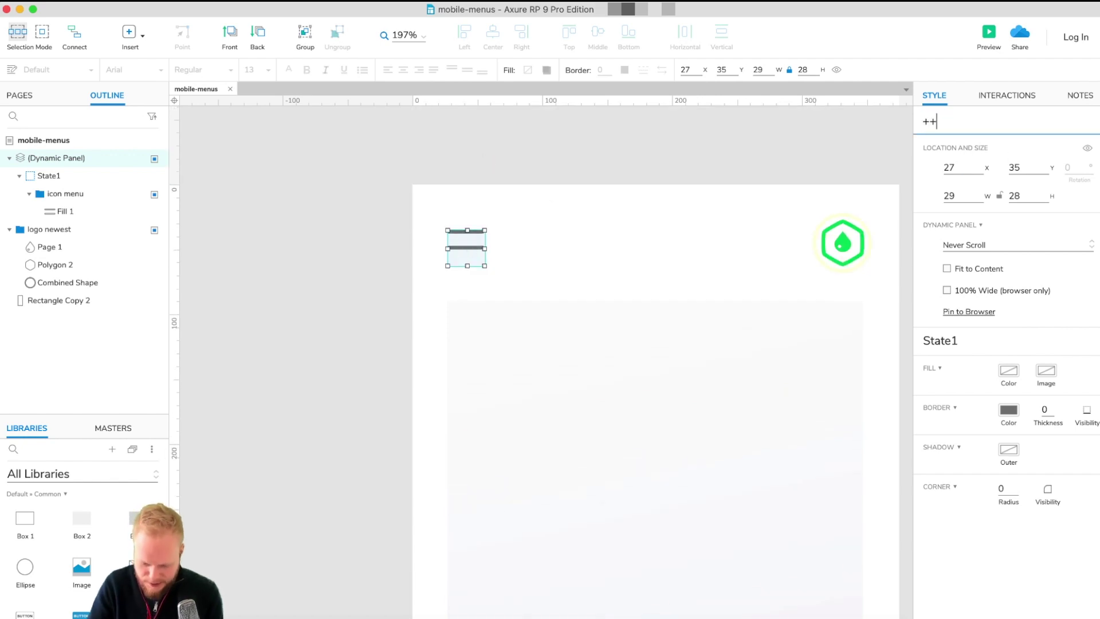
pyautogui.write('Menu-CTA')
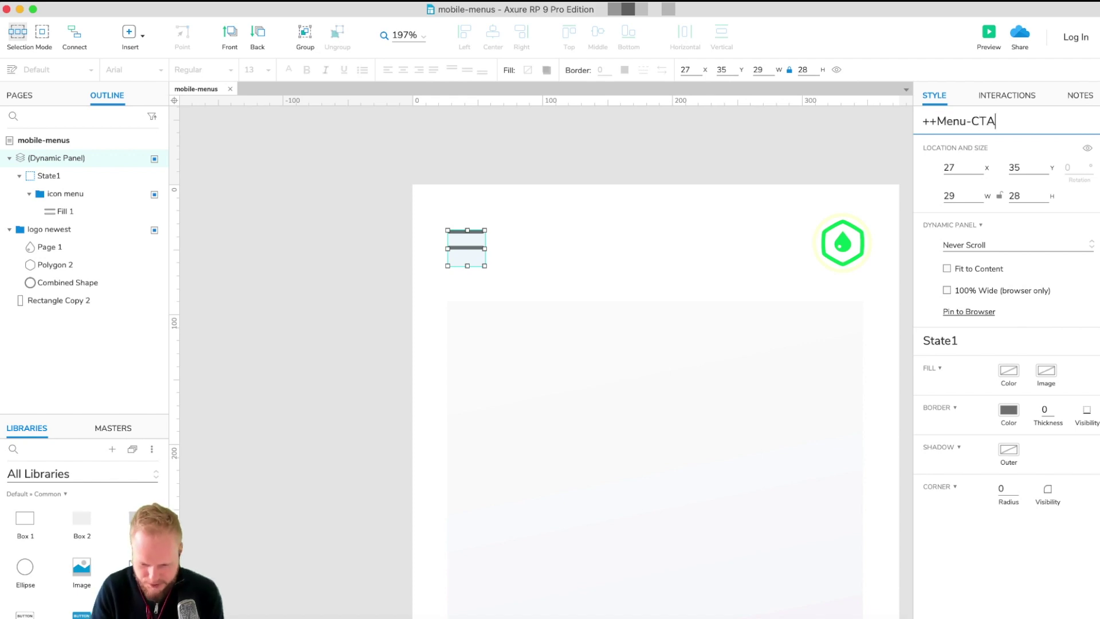
pyautogui.click(331, 267)
# Rename the first state of the ++Menu-CTA panel as menu, and duplicate it as a second state named close
pyautogui.doubleClick(468, 244)
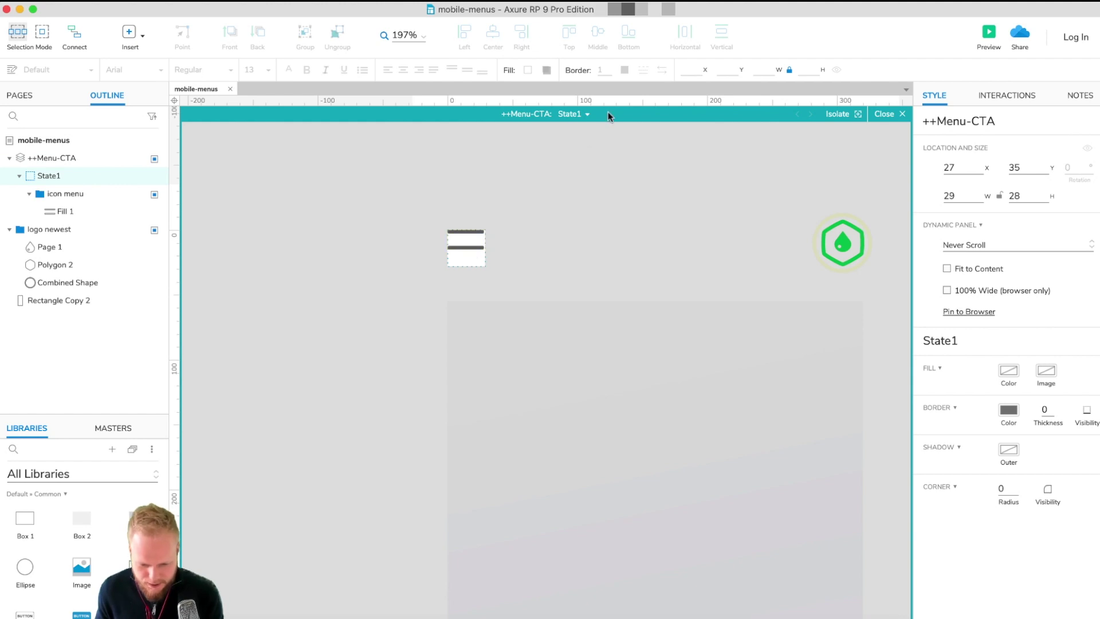
pyautogui.click(587, 114)
pyautogui.doubleClick(593, 130)
pyautogui.write('menu')
pyautogui.click(665, 130)
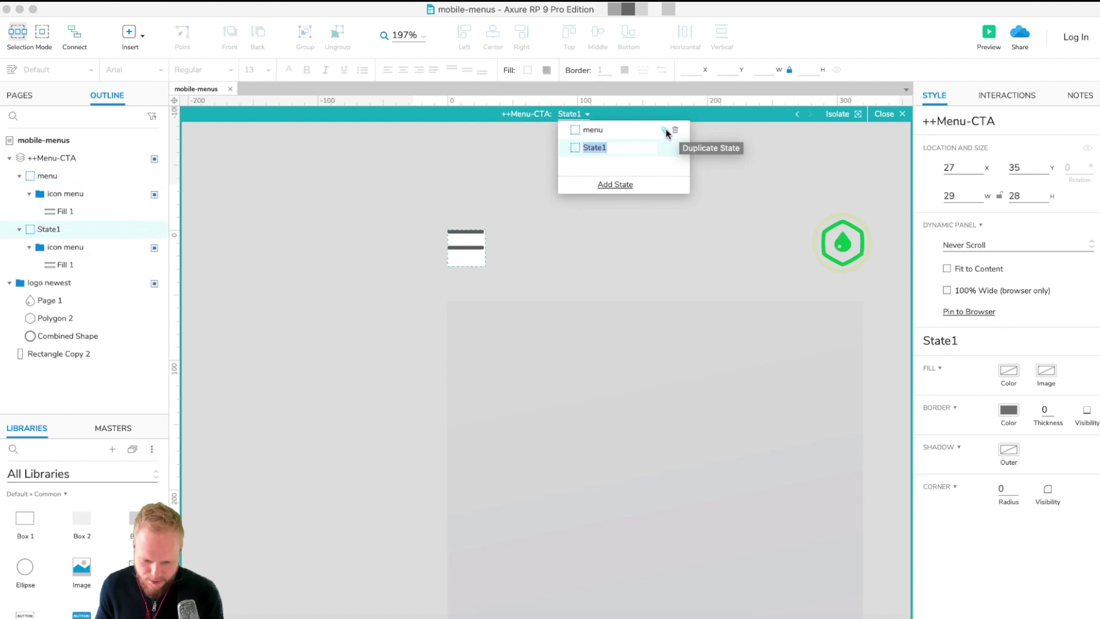
pyautogui.write('close')
pyautogui.press('Return')
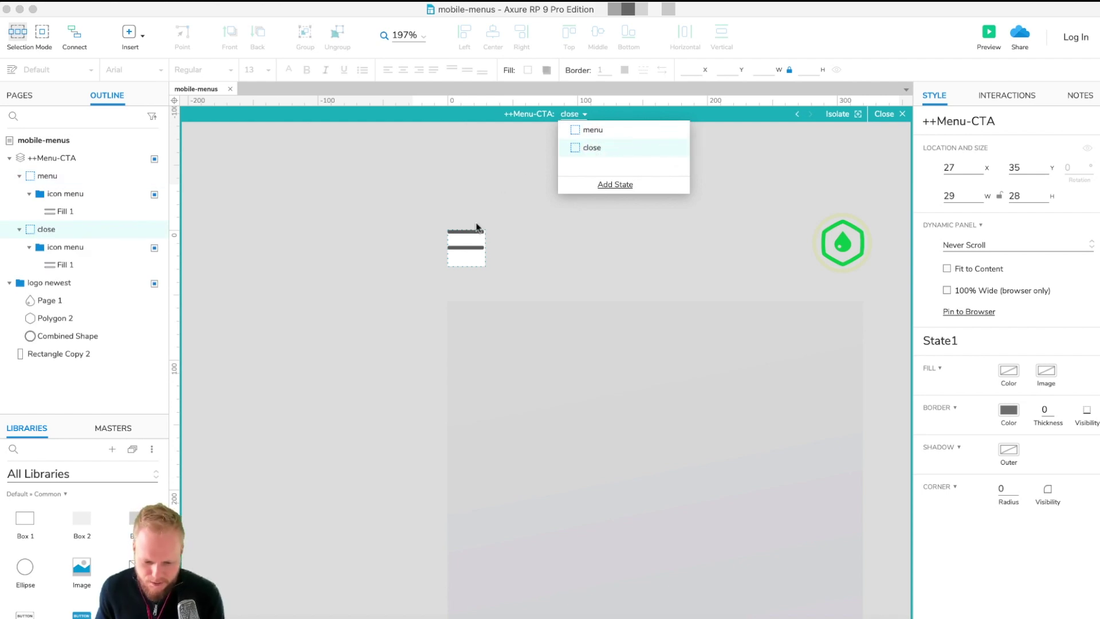
# Delete the menu icon from the panel's close state
pyautogui.click(469, 247)
pyautogui.press('Delete')
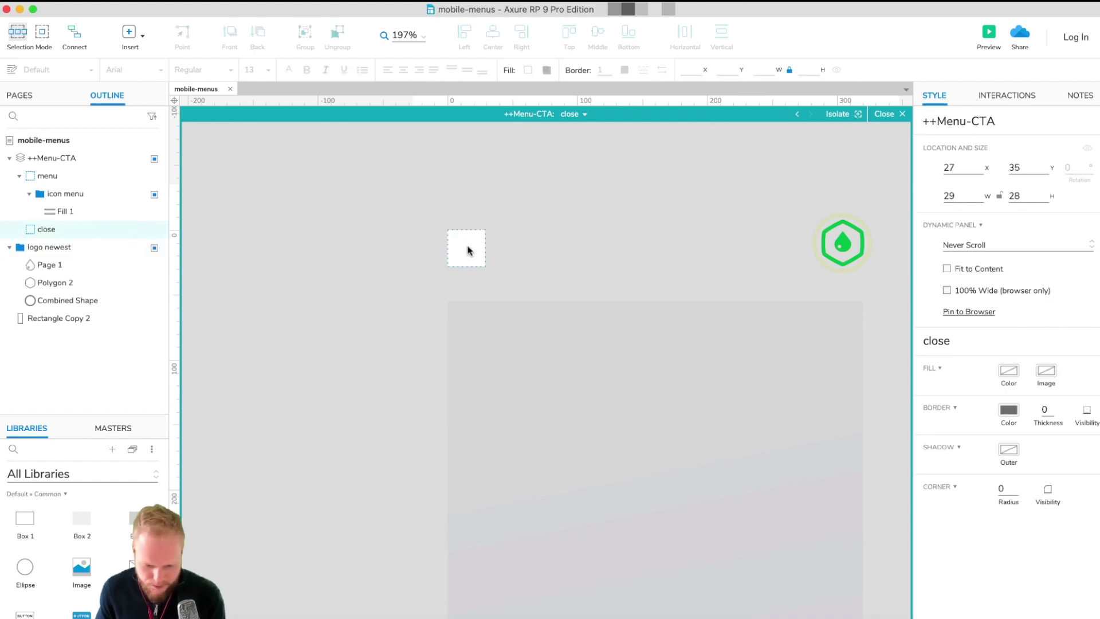
pyautogui.press('cmd+v')
pyautogui.moveTo(545, 372); pyautogui.dragTo(466, 243)
pyautogui.click(467, 243)
pyautogui.press('Delete')
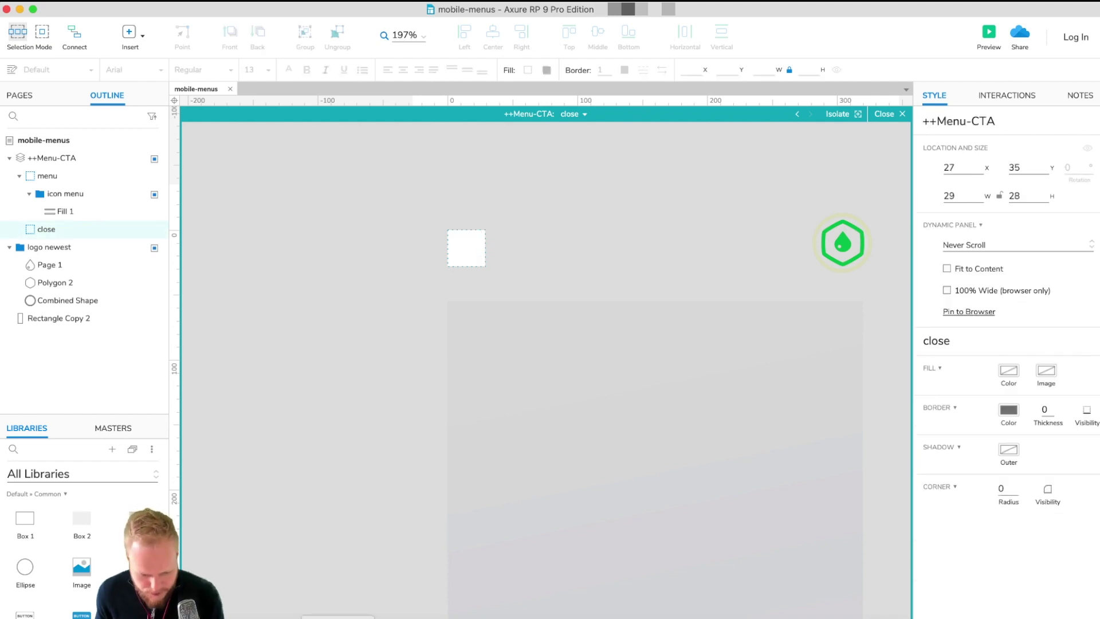
# Switch to Sketch and copy the selected close icon again for use in Axure RP
pyautogui.press('super+m')
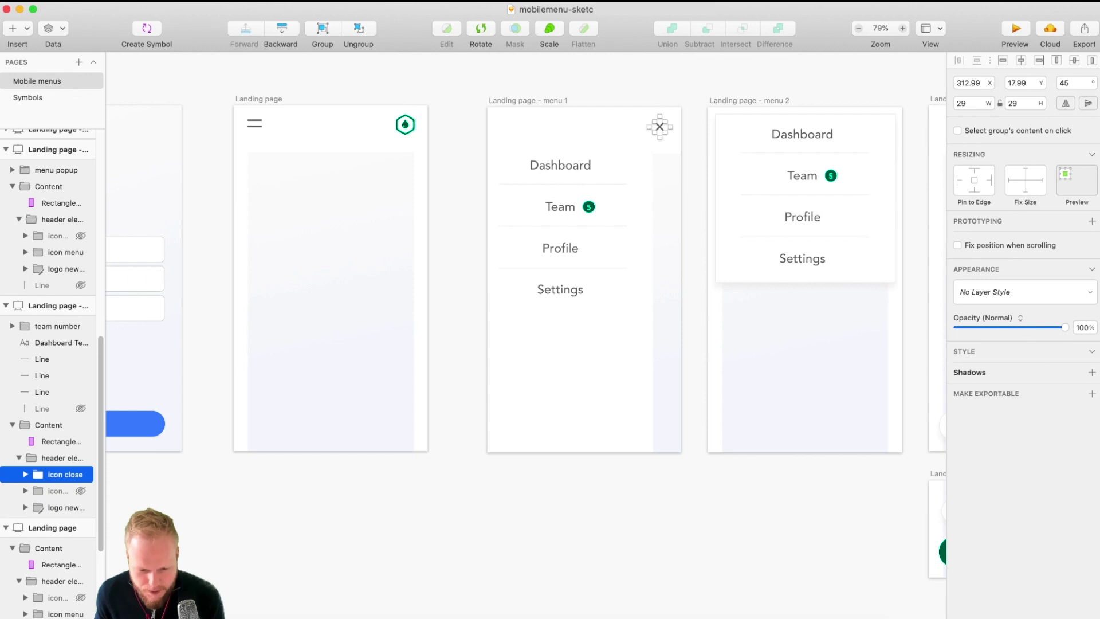
pyautogui.click(344, 1)
pyautogui.moveTo(358, 10)
pyautogui.click(519, 10)
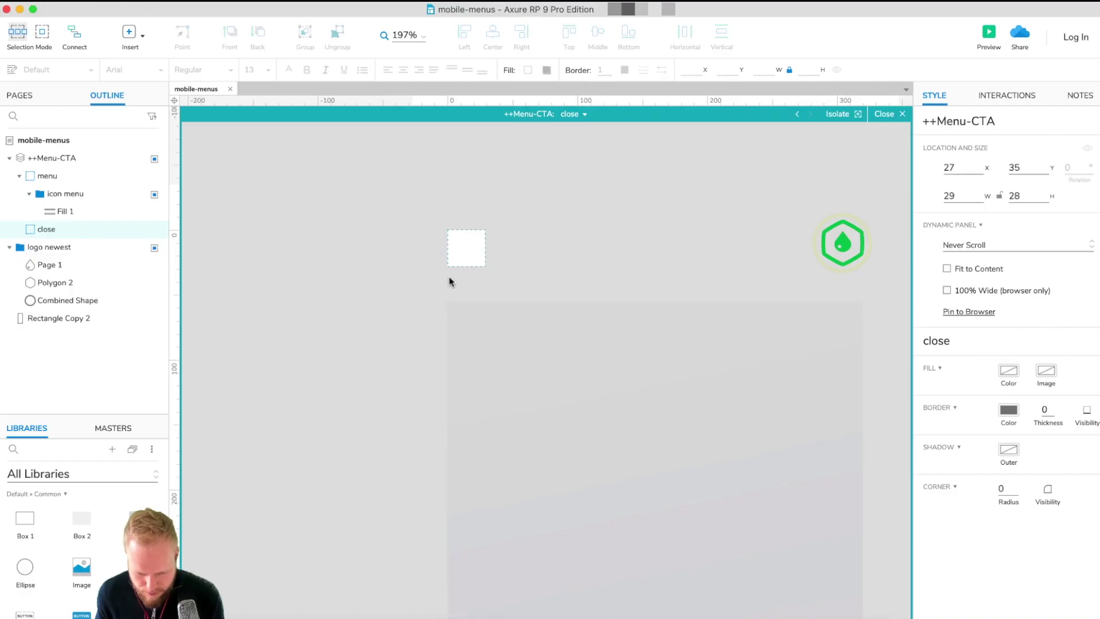
# Paste the close icon into the close state and adjust its position over the panel frame, slightly above center
pyautogui.press('super+v')
pyautogui.moveTo(544, 369); pyautogui.dragTo(463, 246)
pyautogui.click(580, 236)
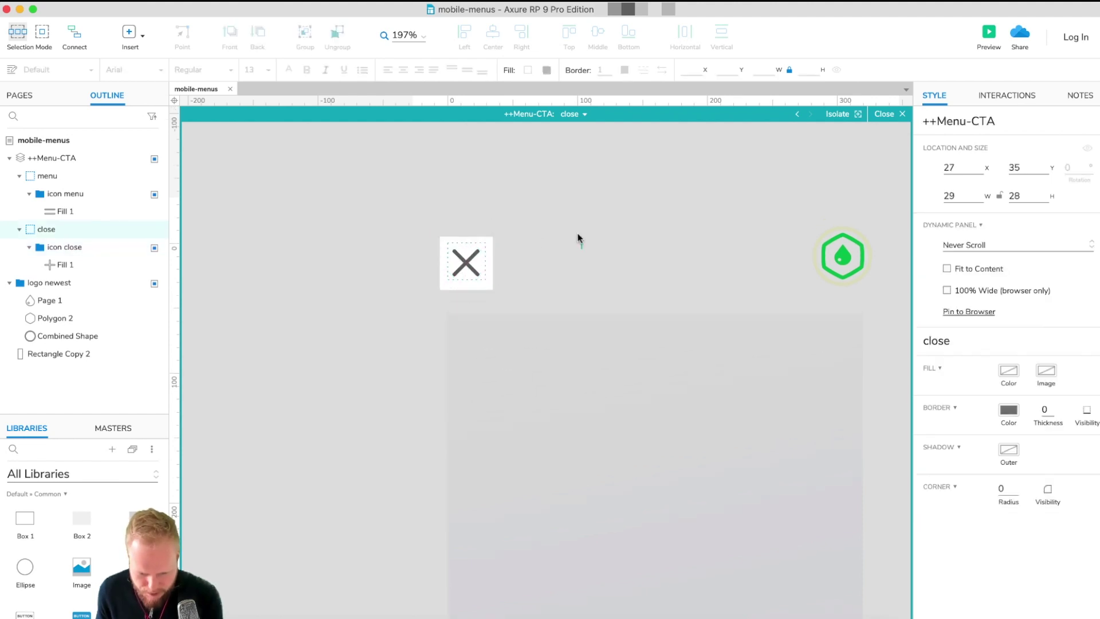
pyautogui.click(475, 259)
pyautogui.click(545, 228)
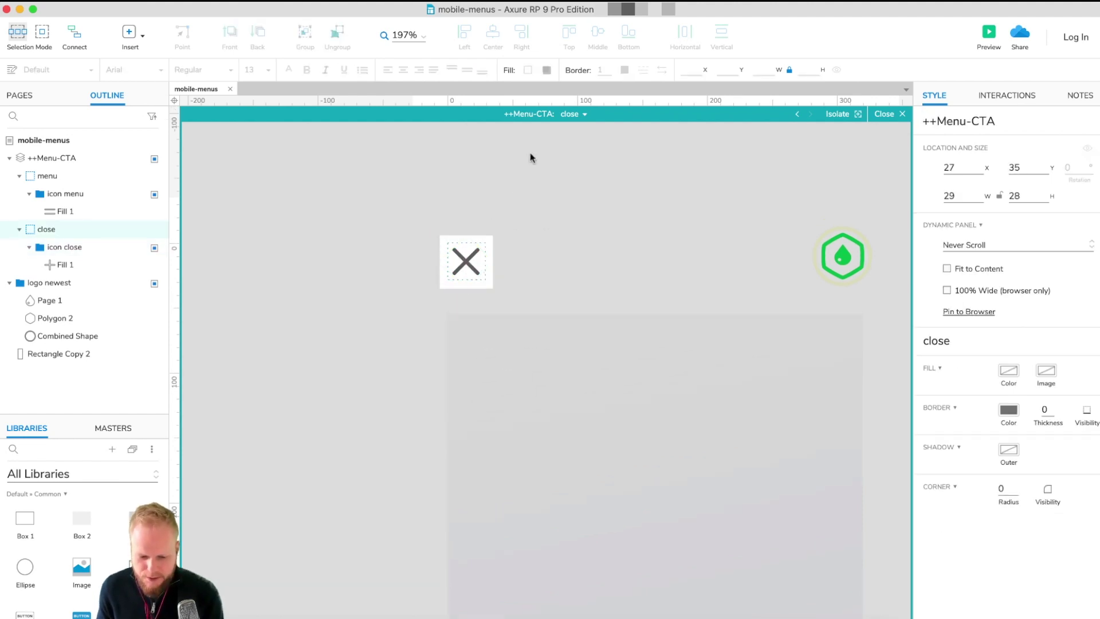
pyautogui.click(465, 259)
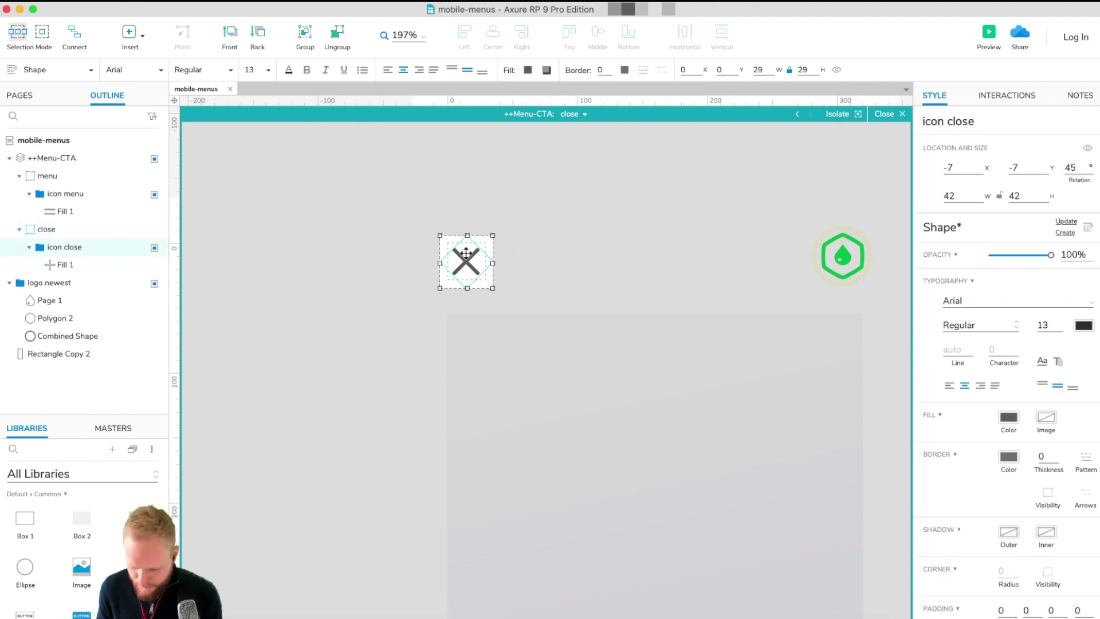
pyautogui.click(593, 241)
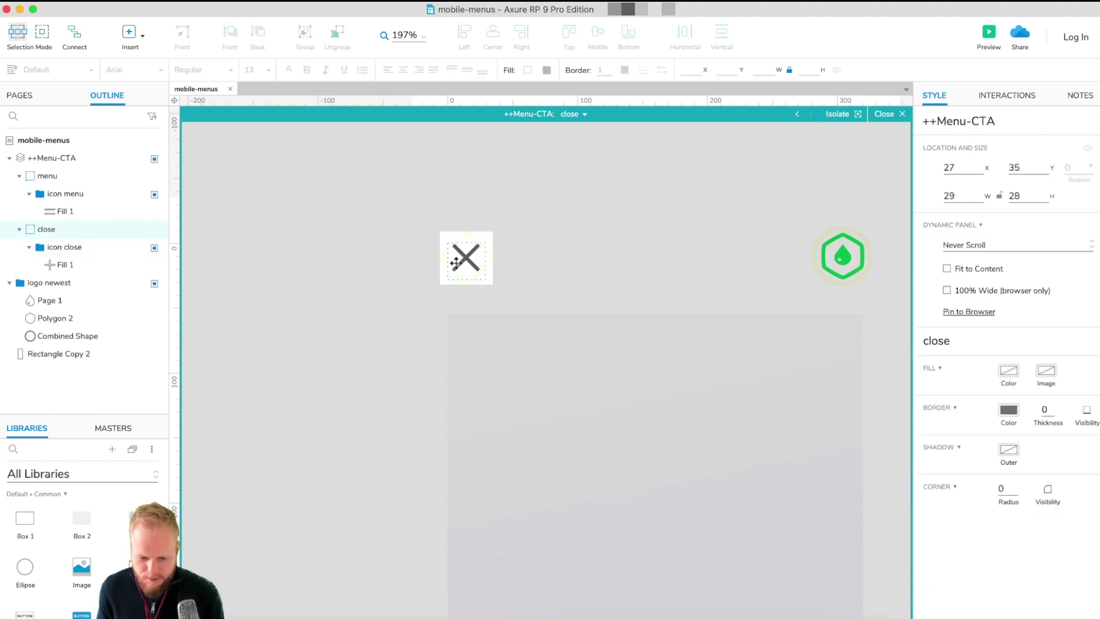
# Add a hot spot about 41 by 46 in size over the close icon in the panel's close state
pyautogui.click(572, 114)
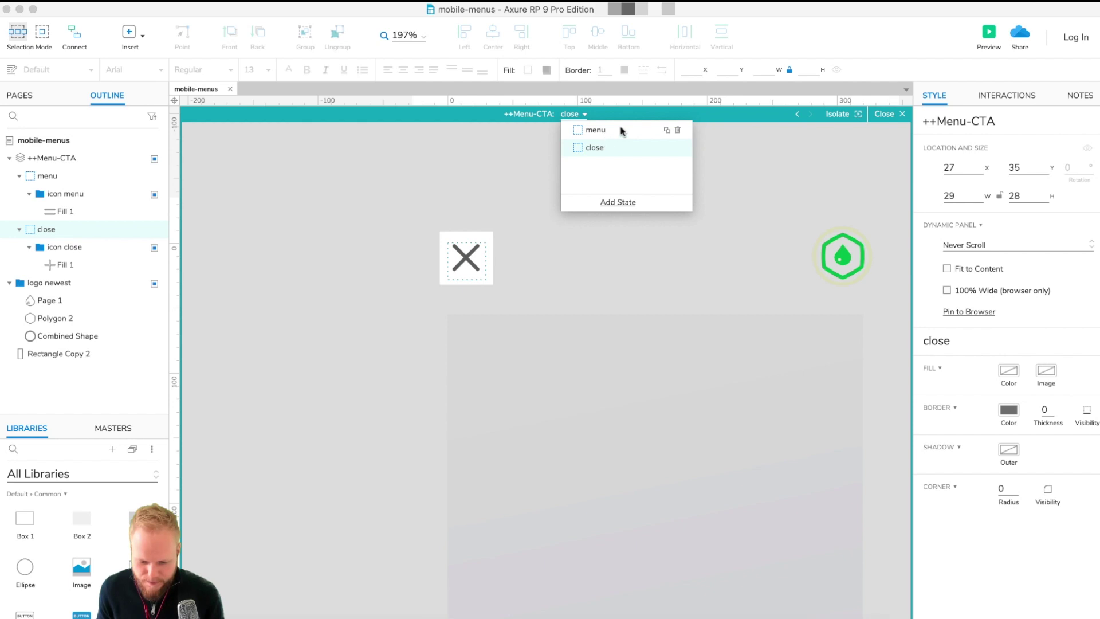
pyautogui.click(529, 173)
pyautogui.scroll(-10, 63, 569)
pyautogui.scroll(1, 67, 574)
pyautogui.moveTo(80, 526); pyautogui.dragTo(476, 264)
pyautogui.moveTo(567, 367); pyautogui.dragTo(521, 305)
pyautogui.moveTo(497, 286); pyautogui.dragTo(493, 291)
# Give the close state's hot spot an OnClick interaction that sets the ++Menu-CTA panel to the menu state
pyautogui.click(1007, 96)
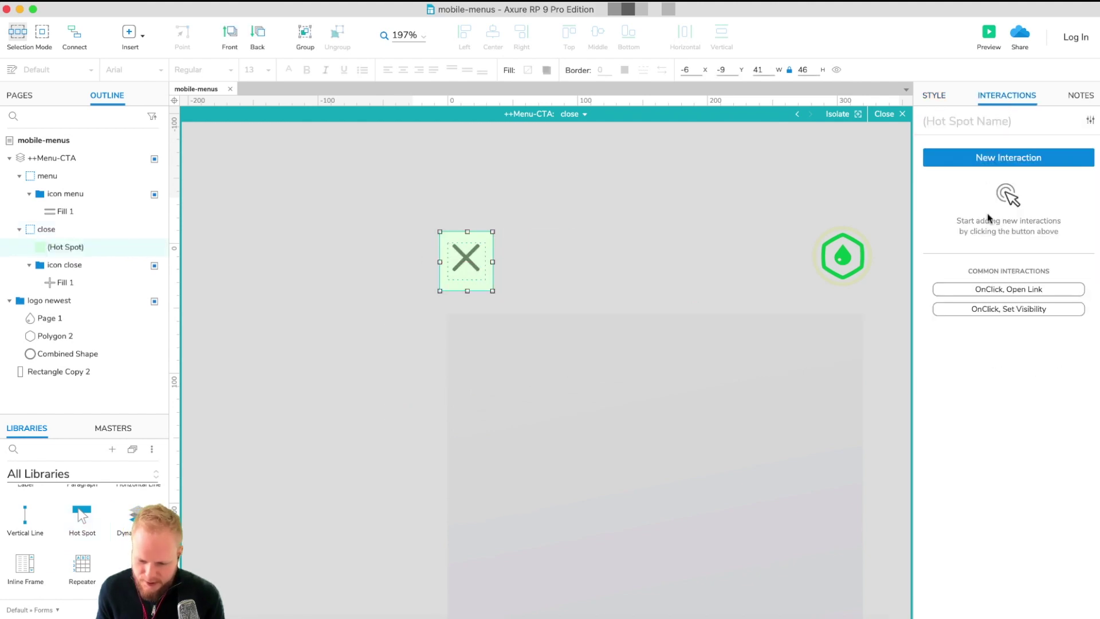
pyautogui.click(1018, 160)
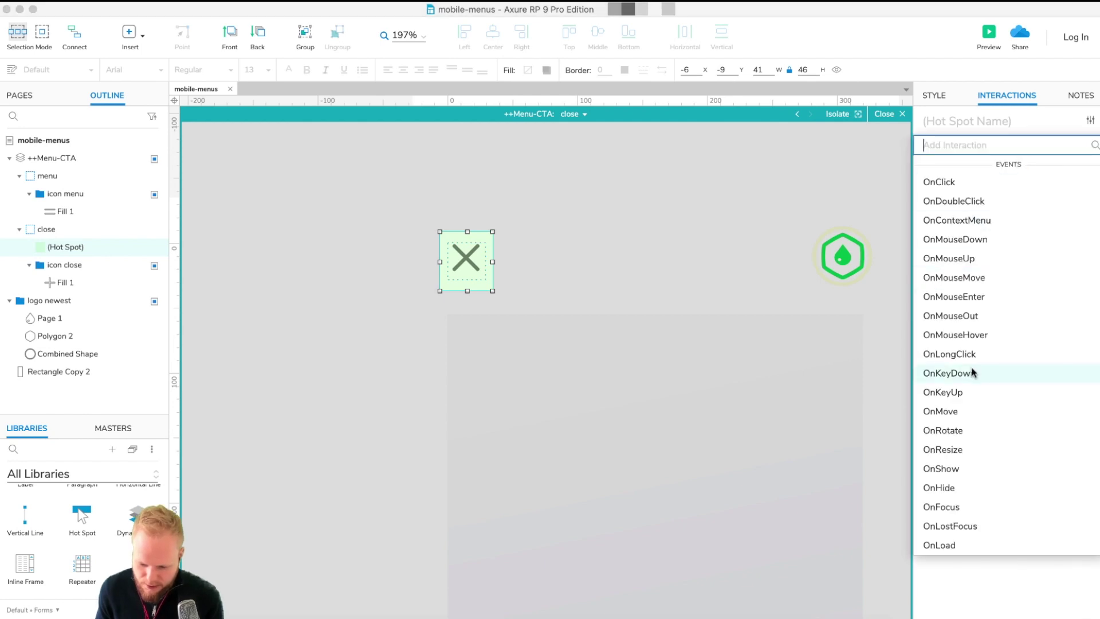
pyautogui.click(970, 184)
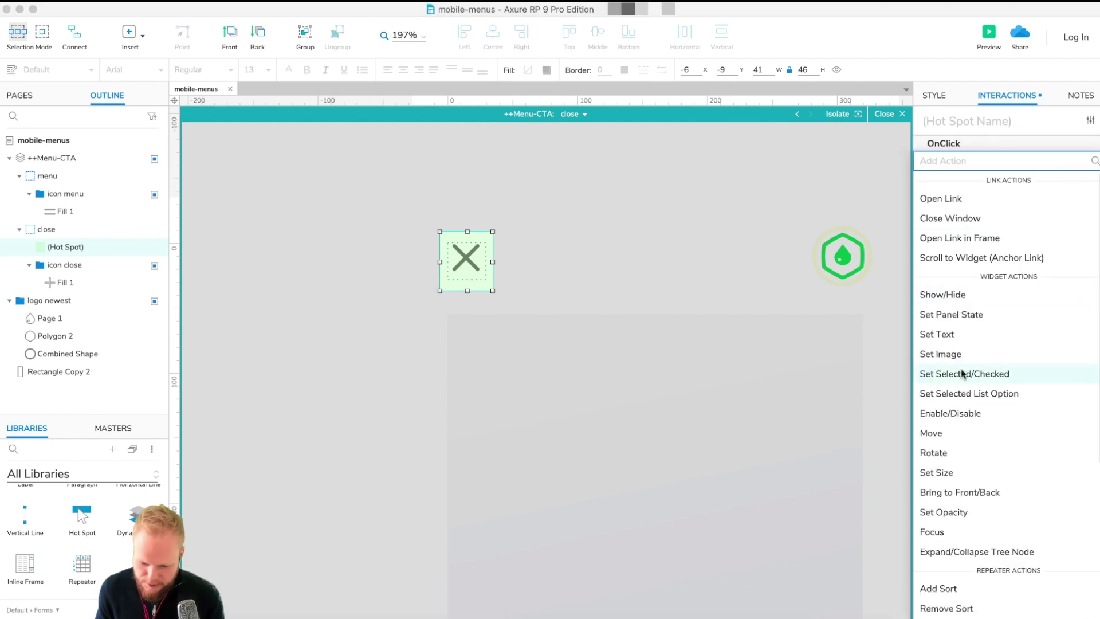
pyautogui.click(964, 314)
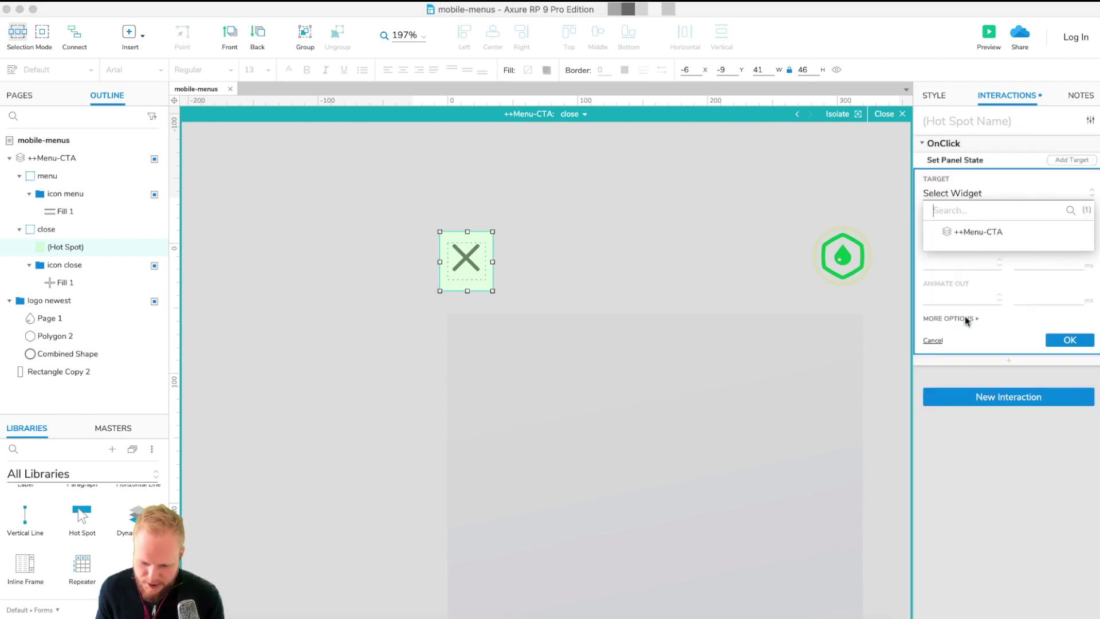
pyautogui.click(972, 232)
pyautogui.click(966, 251)
pyautogui.click(962, 246)
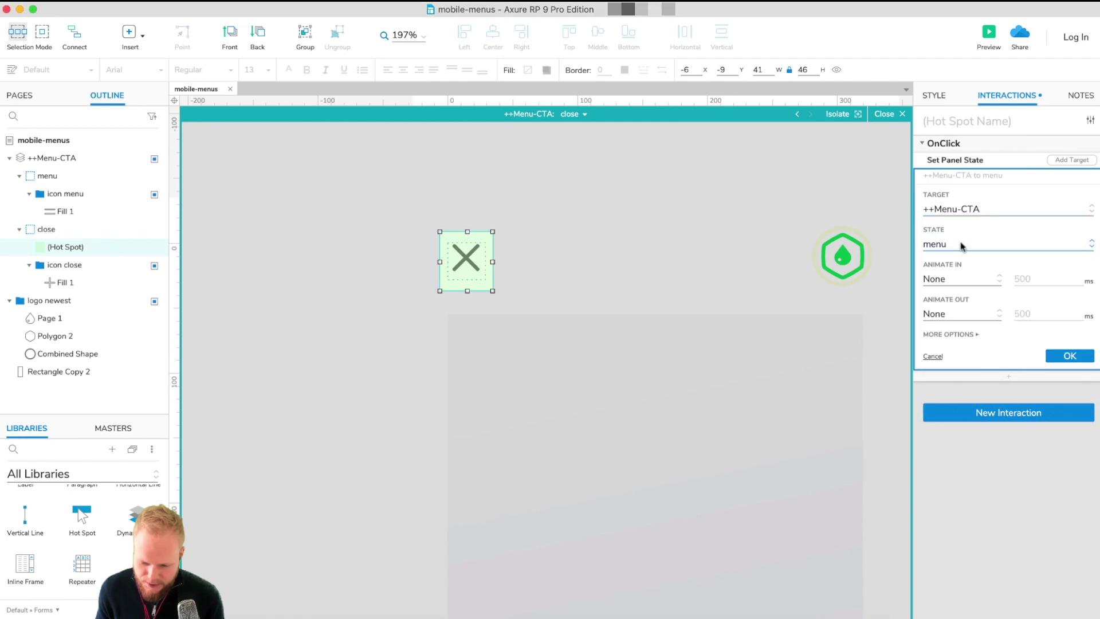
pyautogui.click(1073, 356)
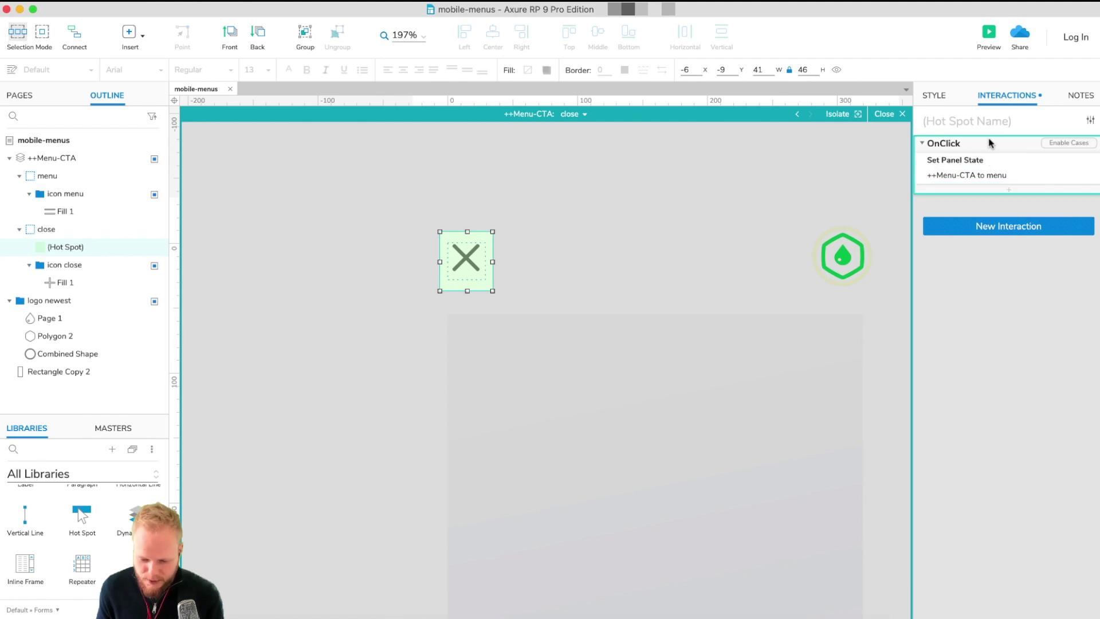
# Copy the hot spot from the close state into the menu state and place it over the menu icon
pyautogui.click(571, 115)
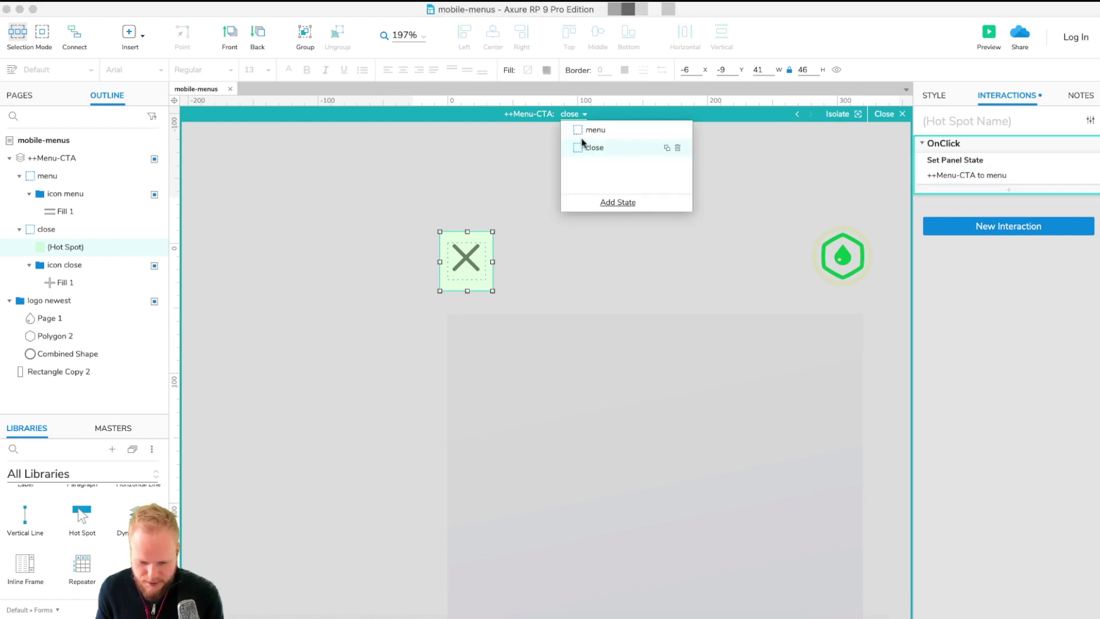
pyautogui.click(545, 228)
pyautogui.click(458, 254)
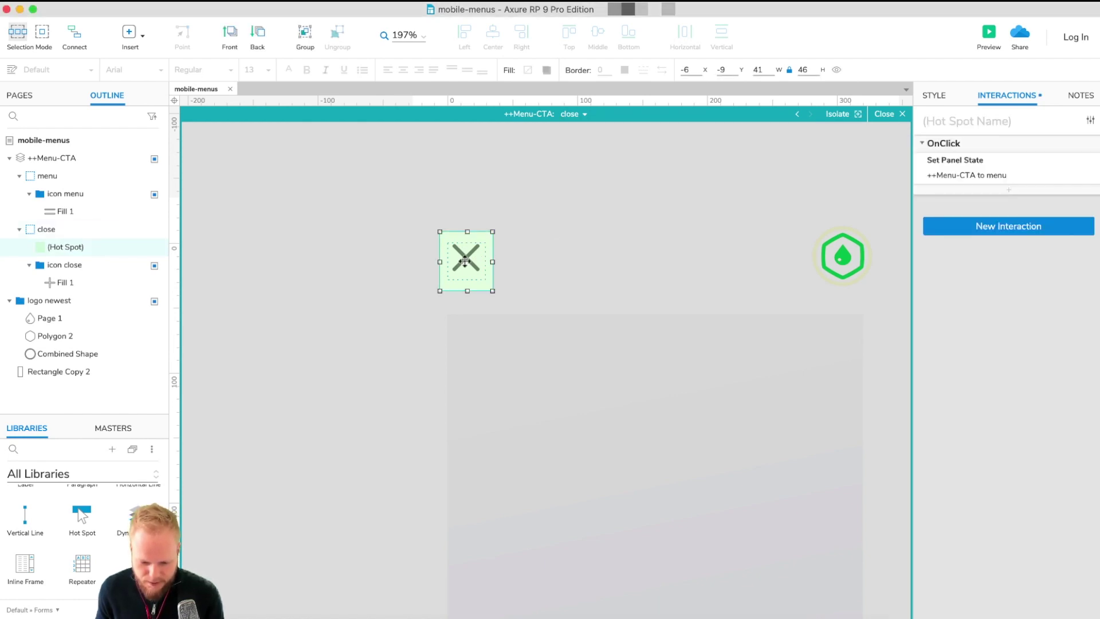
pyautogui.click(574, 114)
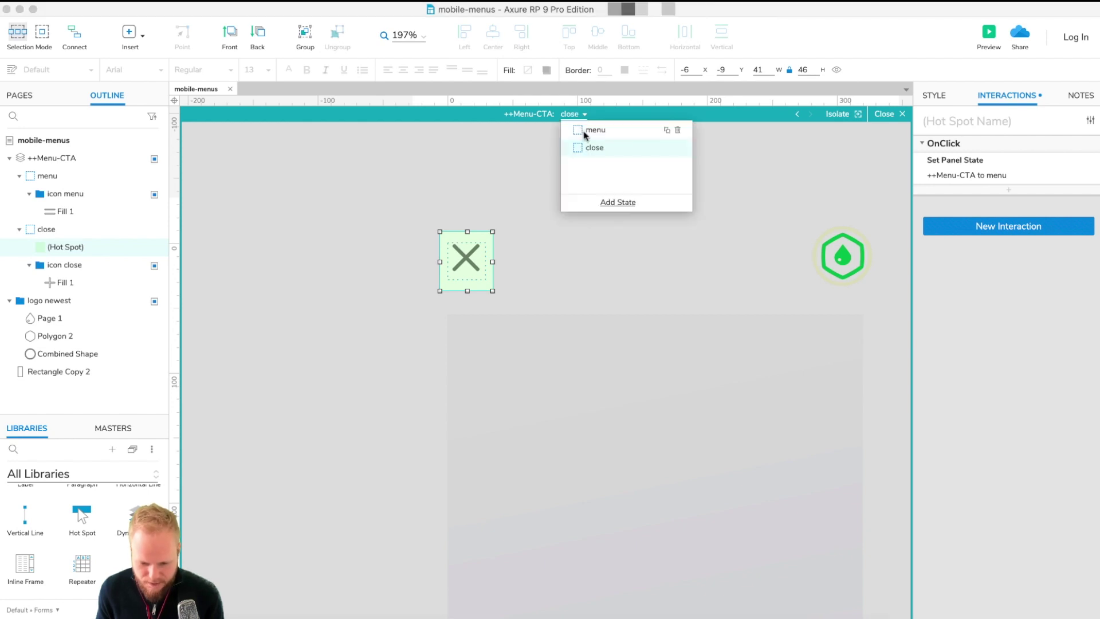
pyautogui.click(596, 131)
pyautogui.click(487, 277)
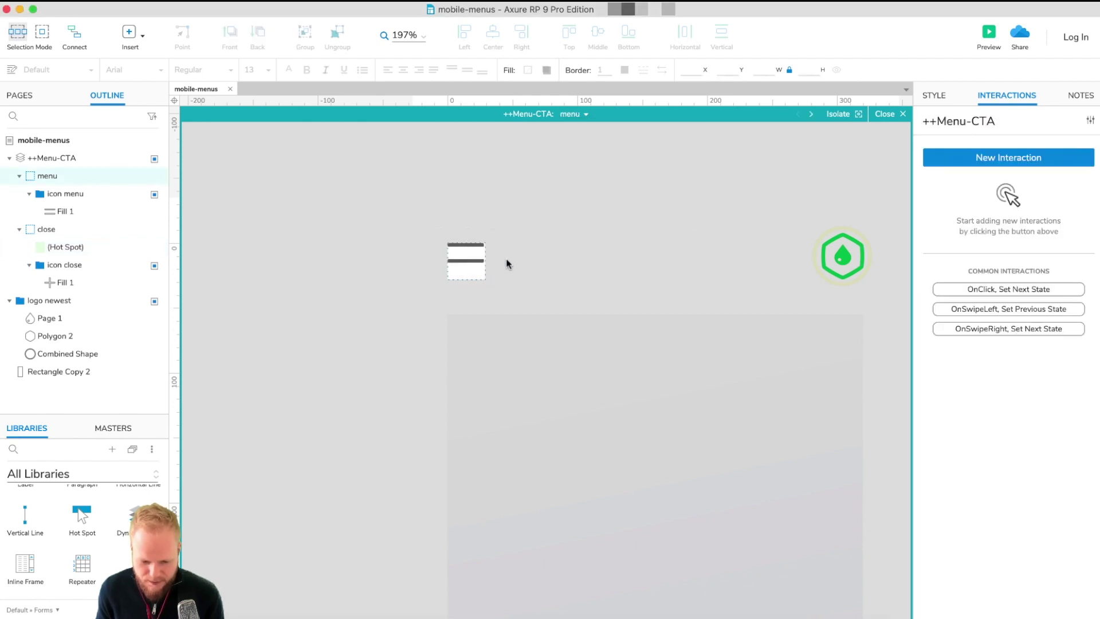
pyautogui.moveTo(476, 270); pyautogui.dragTo(477, 261)
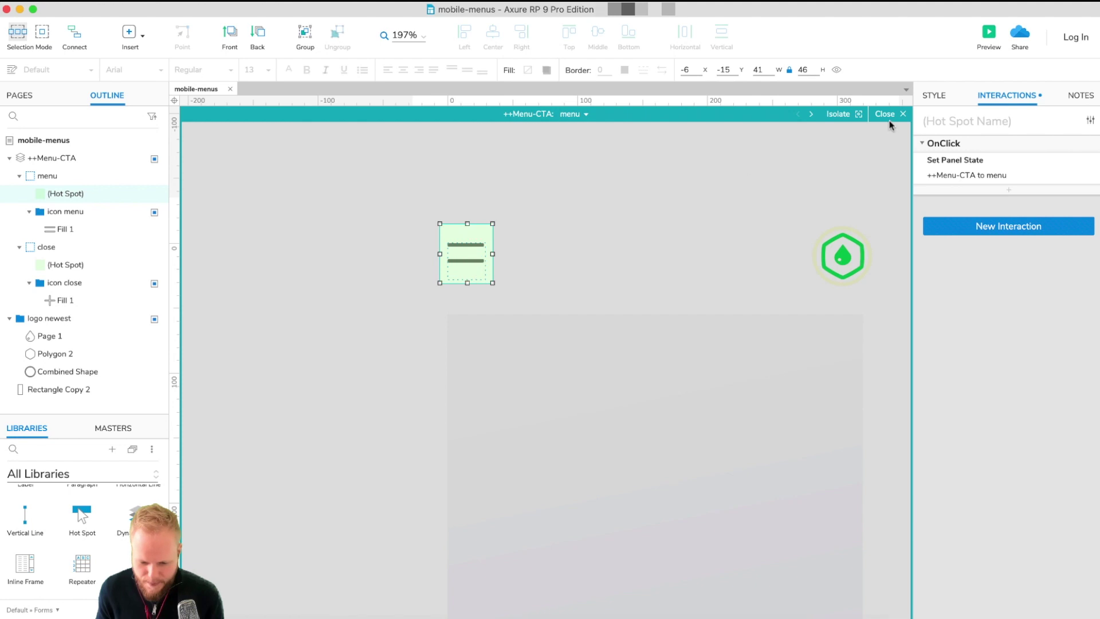
# Change the menu state hot spot's OnClick action so it sets ++Menu-CTA to the close state
pyautogui.click(995, 179)
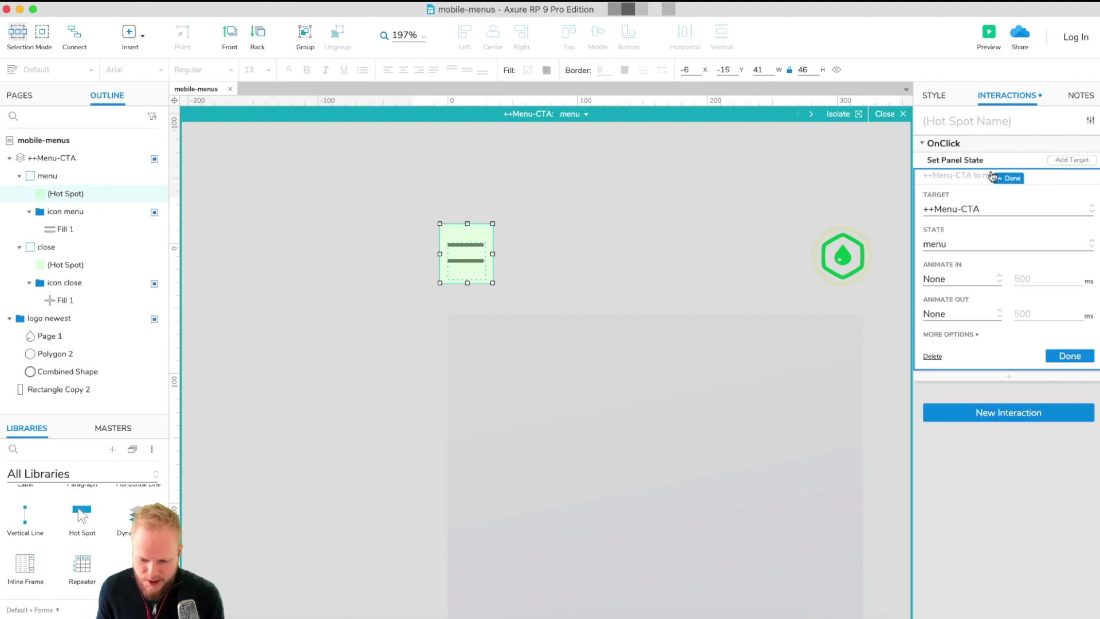
pyautogui.click(975, 244)
pyautogui.click(957, 282)
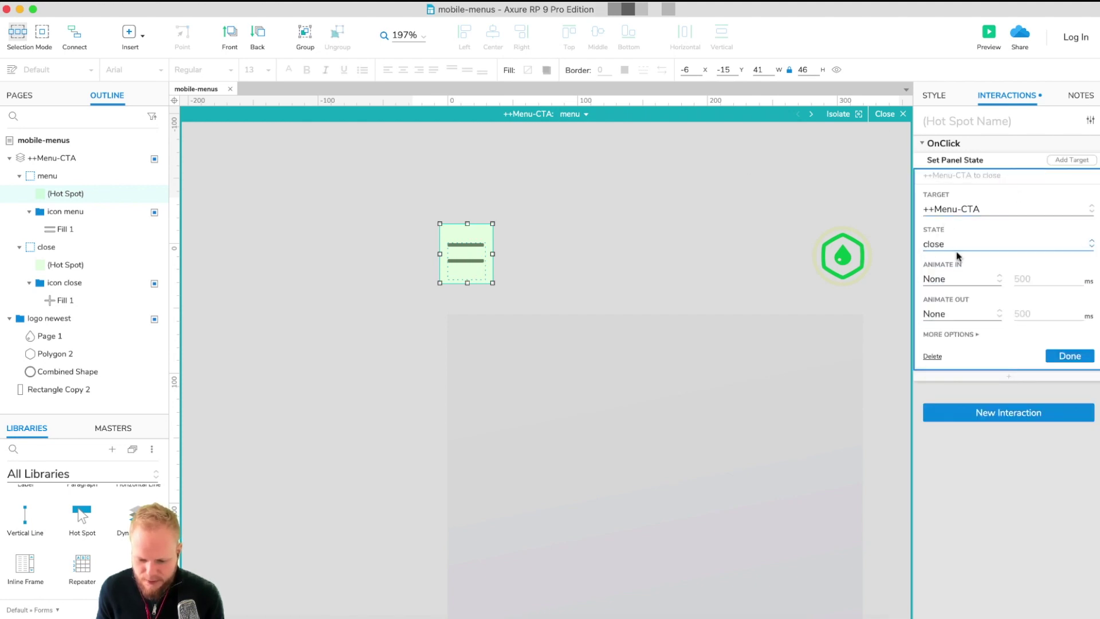
pyautogui.click(1082, 360)
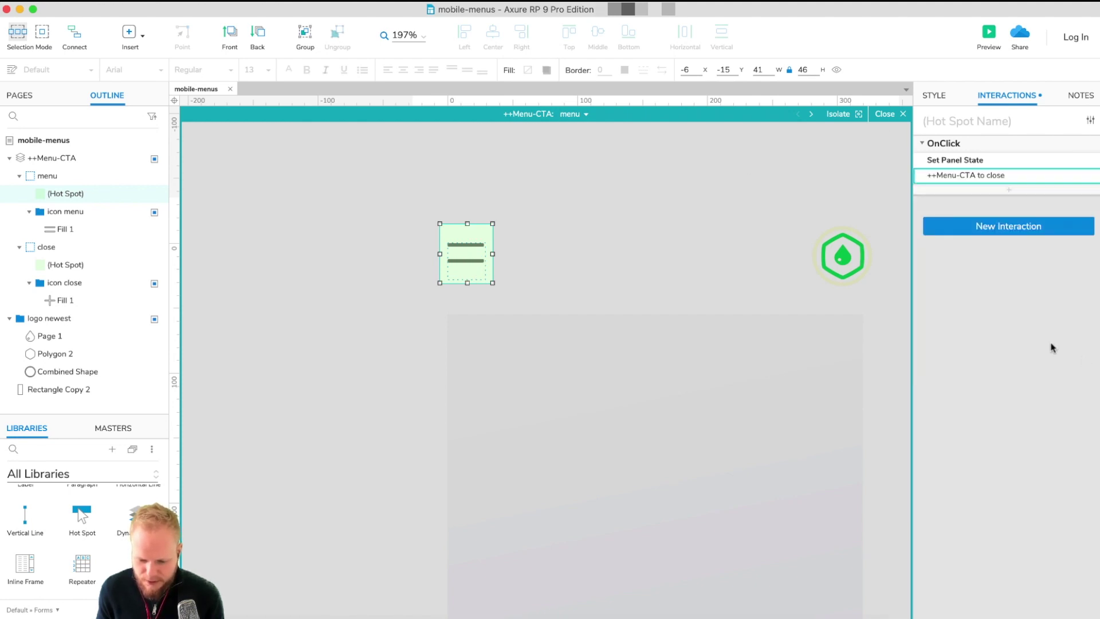
# Compare the menu and close states of ++Menu-CTA by alternating between them, and leave panel editing
pyautogui.click(810, 115)
pyautogui.click(798, 113)
pyautogui.click(812, 114)
pyautogui.click(797, 114)
pyautogui.click(809, 115)
pyautogui.click(798, 113)
pyautogui.click(809, 113)
pyautogui.click(882, 114)
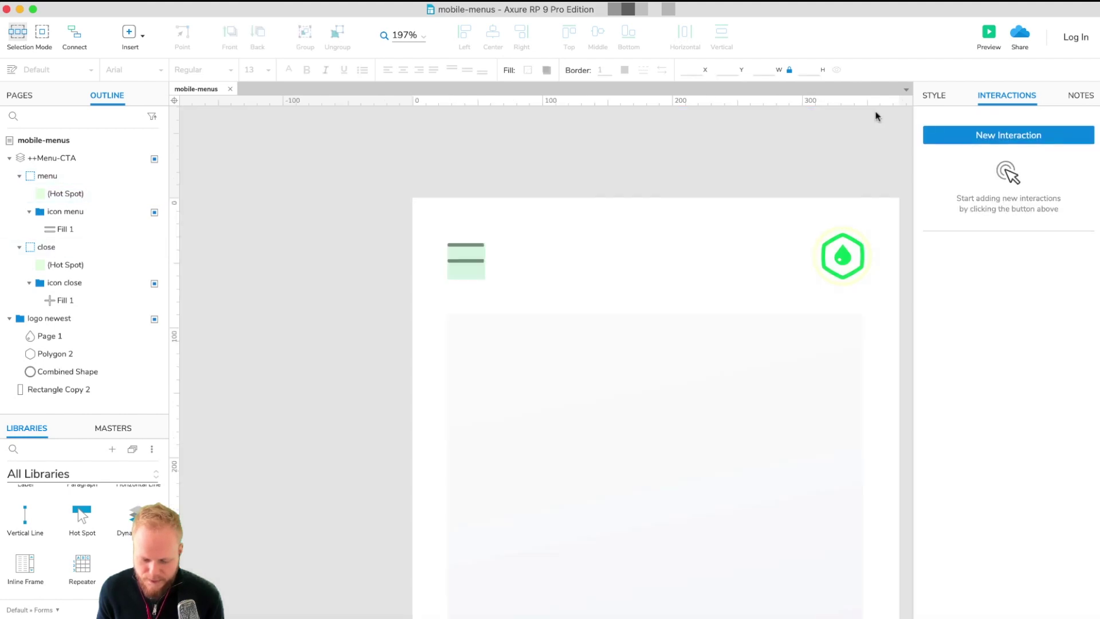
# Preview the prototype in the browser, test the menu/close icon toggle repeatedly, and close the preview
pyautogui.click(989, 33)
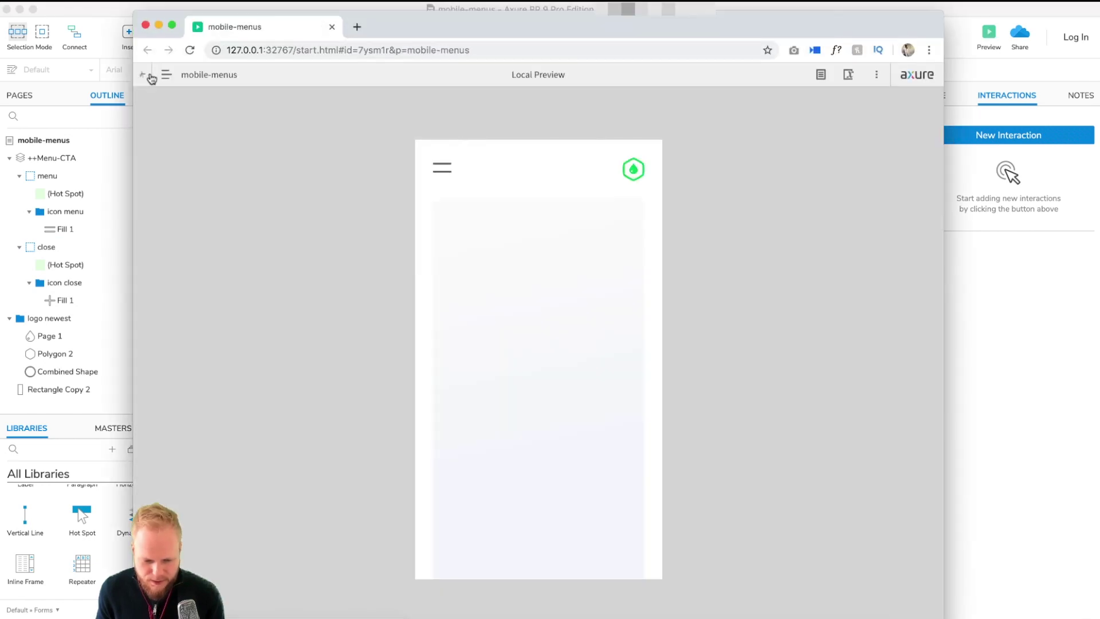
pyautogui.click(441, 155)
pyautogui.click(442, 157)
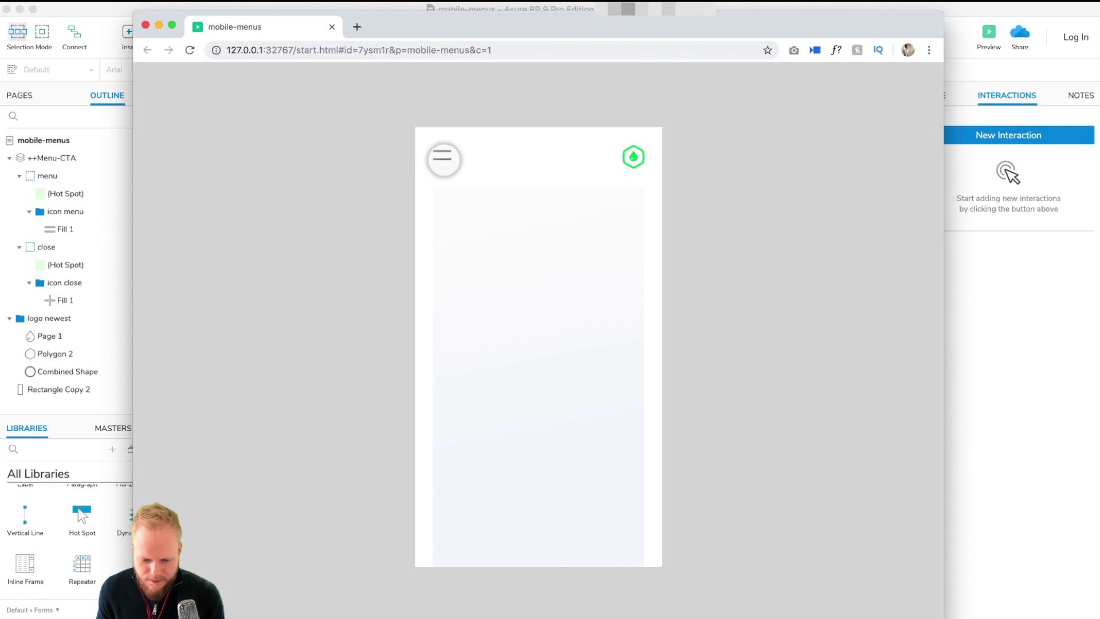
pyautogui.click(442, 158)
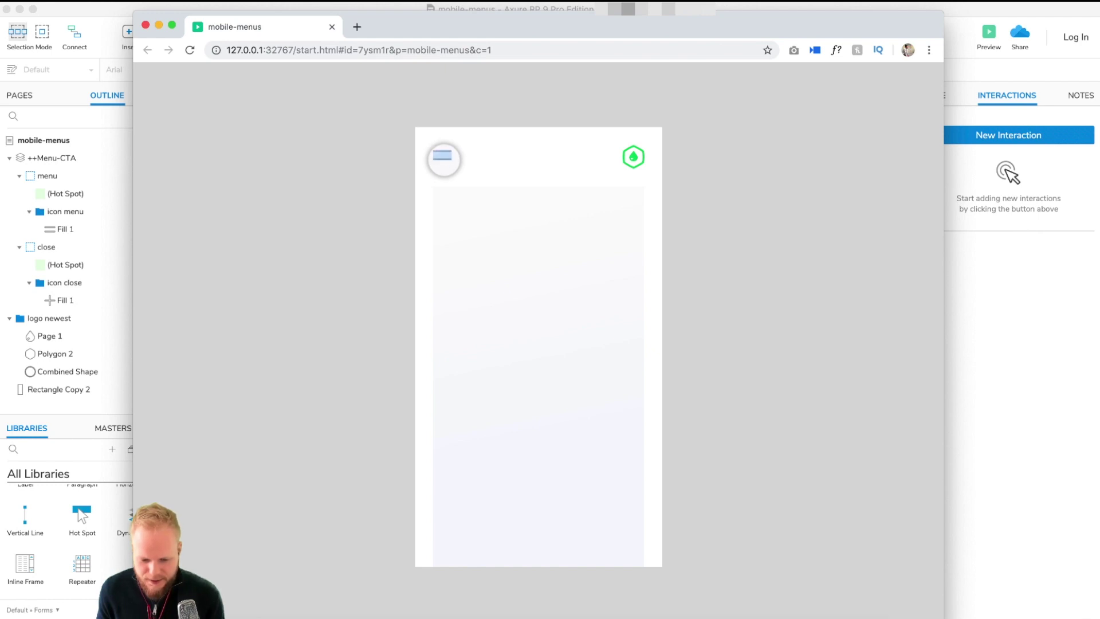
pyautogui.click(443, 158)
pyautogui.click(443, 158)
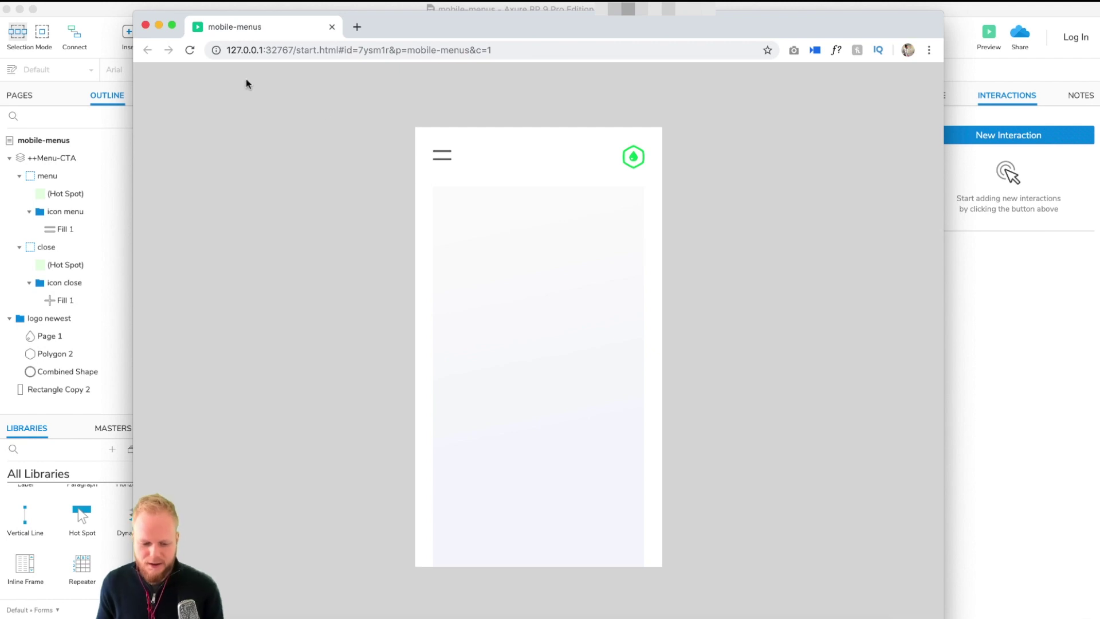
pyautogui.press('super+w')
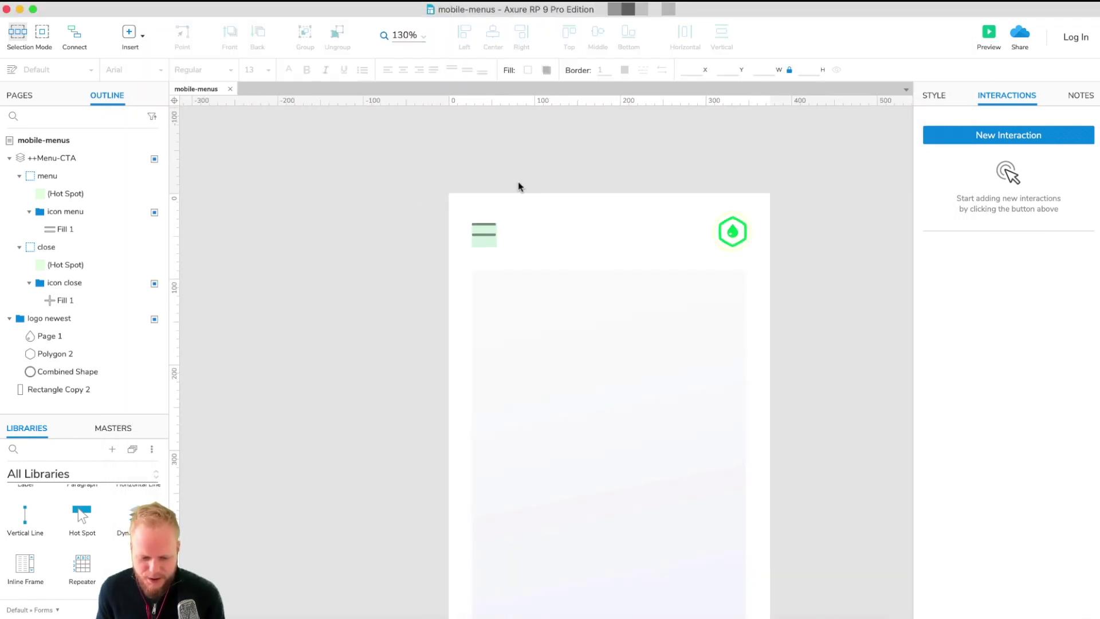
# Convert the menu icon panel, logo and content rectangle into one dynamic panel named ++Content
pyautogui.scroll(-5, 518, 186)
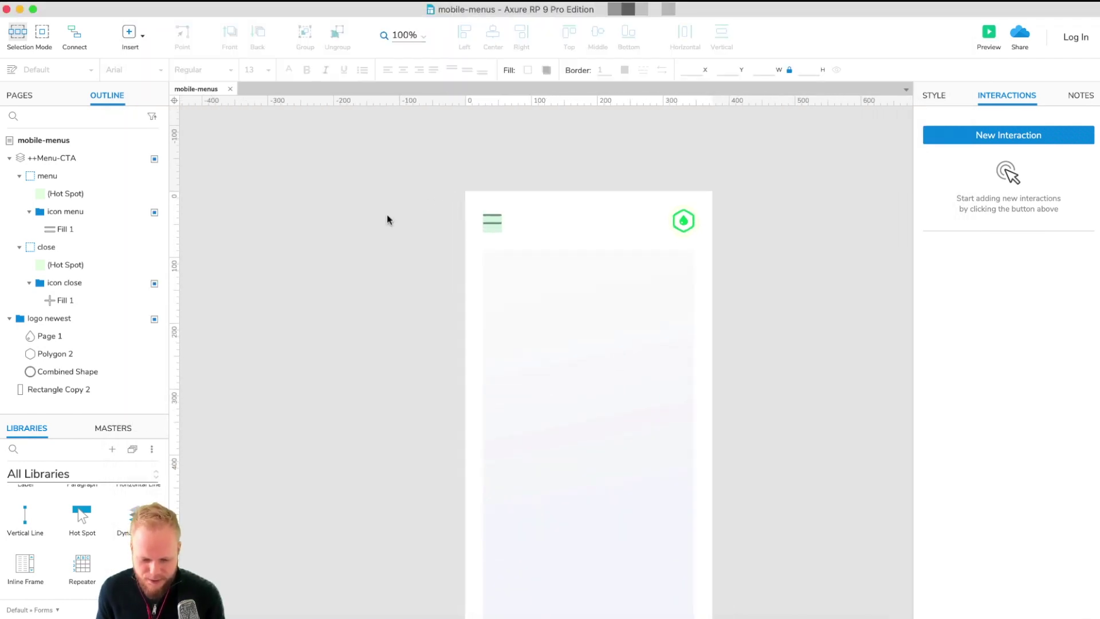
pyautogui.scroll(2, 266, 221)
pyautogui.scroll(-3, 390, 362)
pyautogui.scroll(-1, 415, 195)
pyautogui.moveTo(415, 154); pyautogui.dragTo(785, 555)
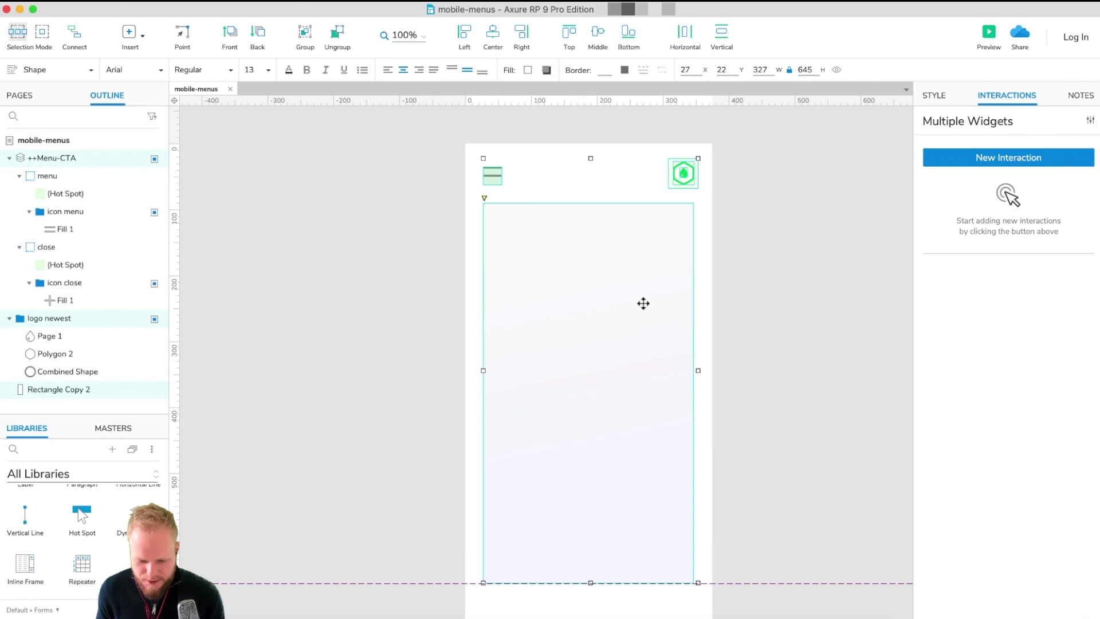
pyautogui.rightClick(619, 343)
pyautogui.click(684, 553)
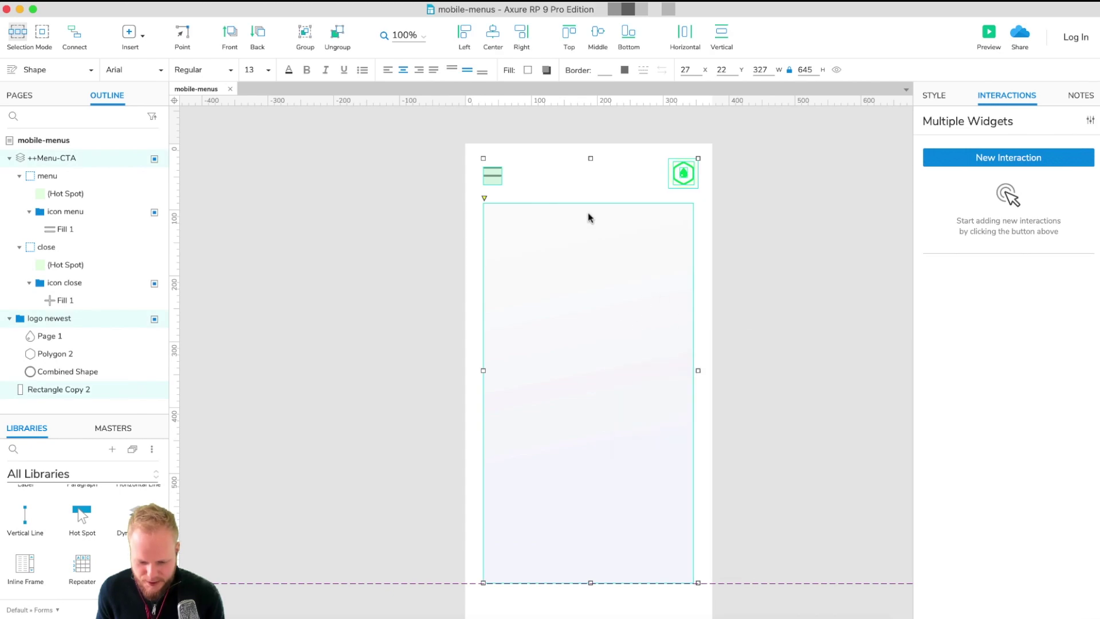
pyautogui.write('++Content')
pyautogui.press('Return')
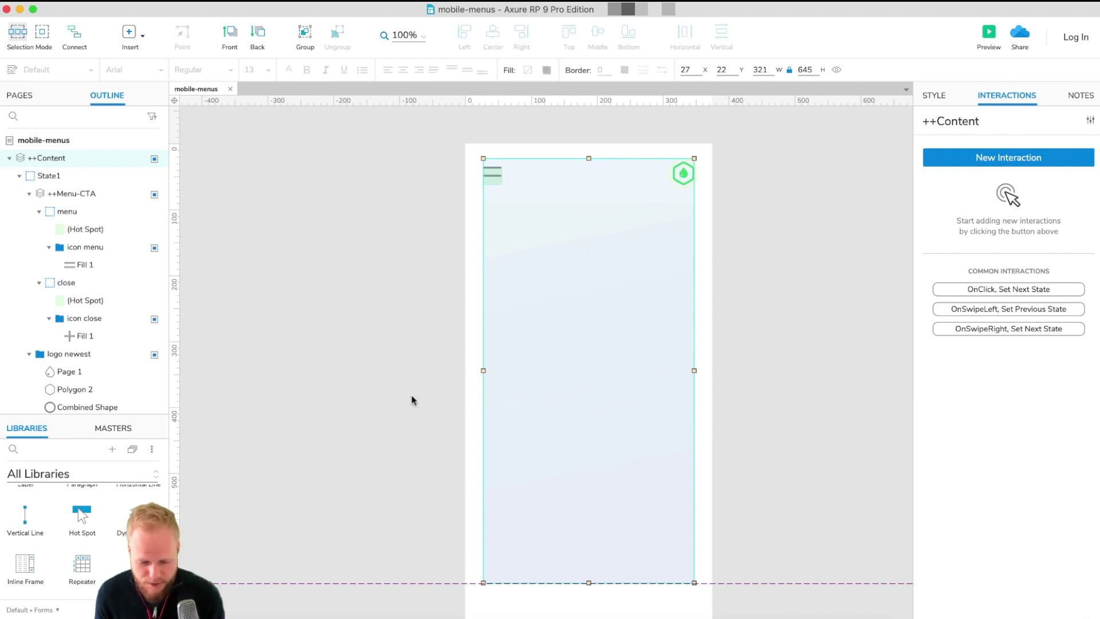
pyautogui.click(478, 362)
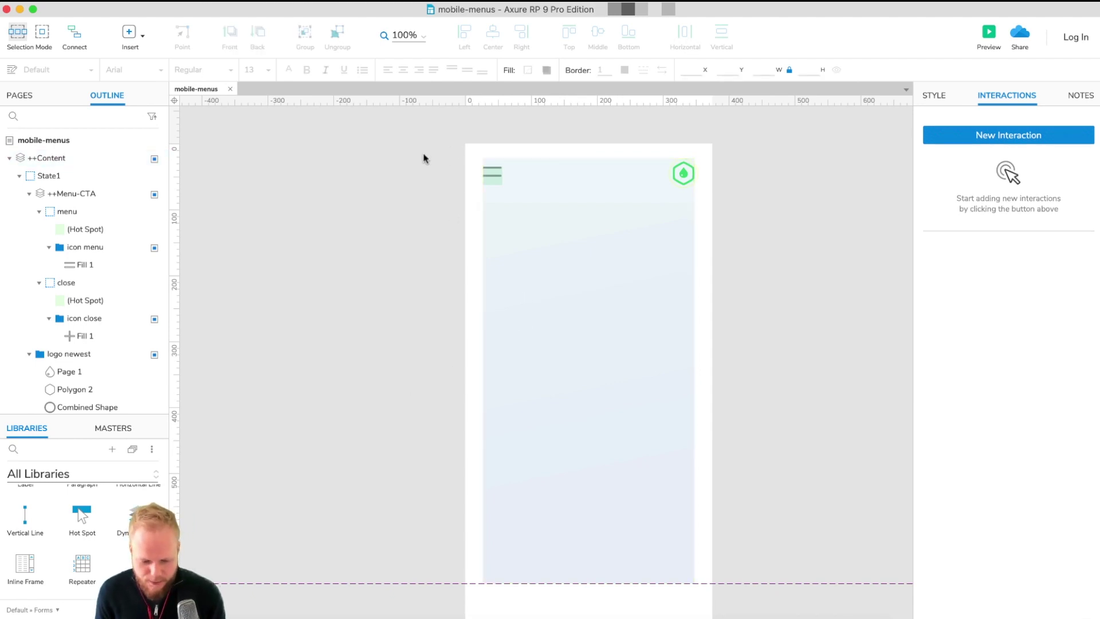
pyautogui.click(629, 468)
pyautogui.click(303, 235)
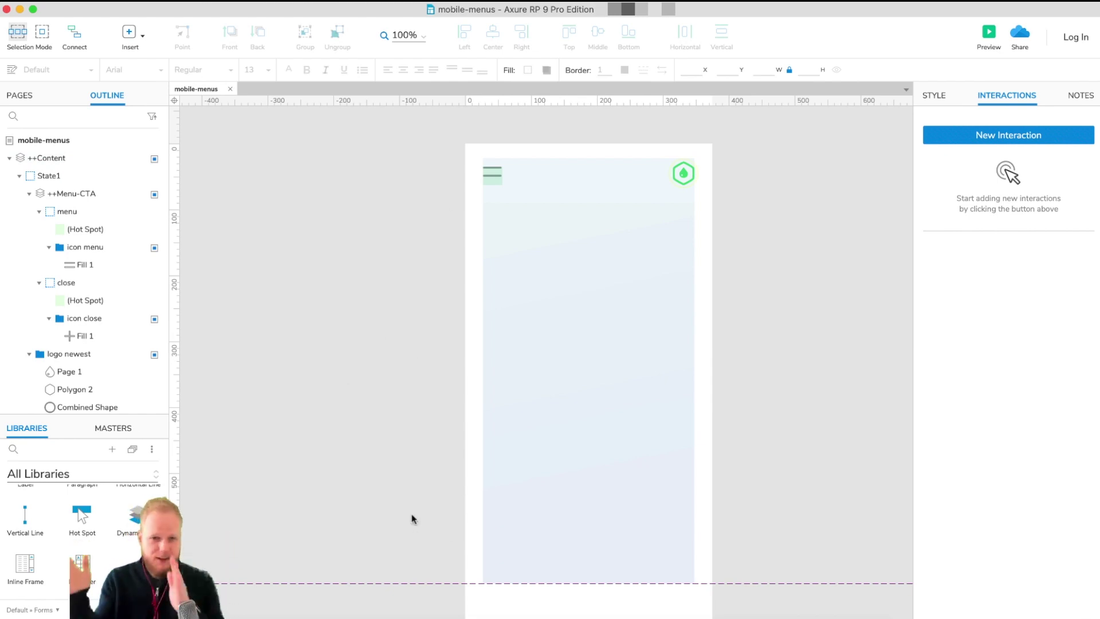
# Copy the menu text, team number badge and divider lines from Sketch's Landing page - menu 1 artboard and paste them into Axure RP
pyautogui.press('super+Tab')
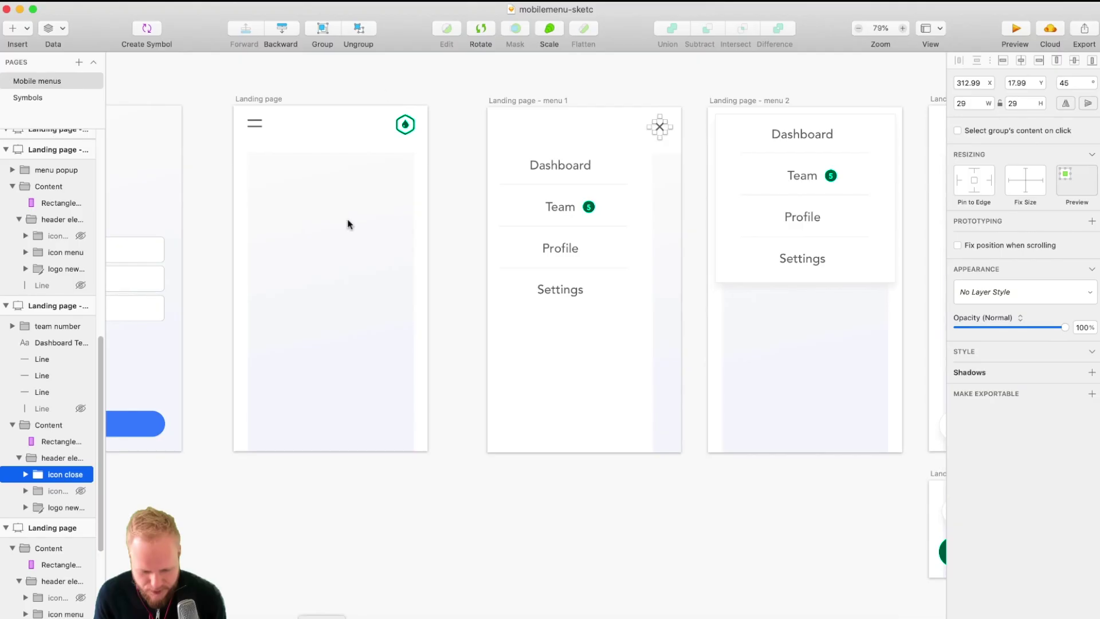
pyautogui.click(582, 189)
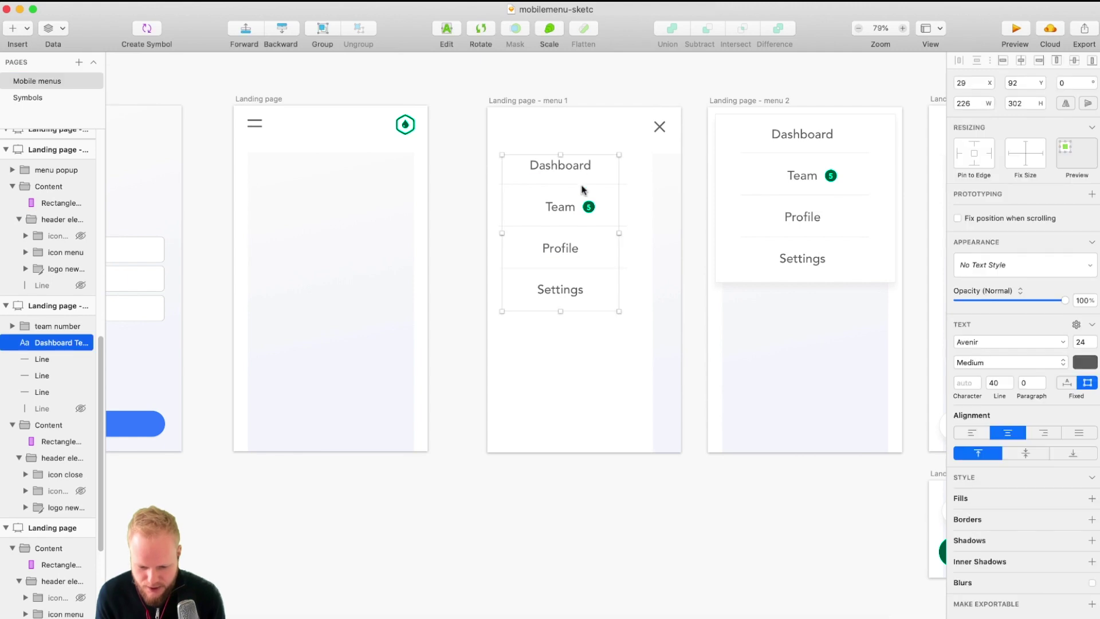
pyautogui.keyDown('shift'); pyautogui.click(601, 203); pyautogui.keyUp('shift')
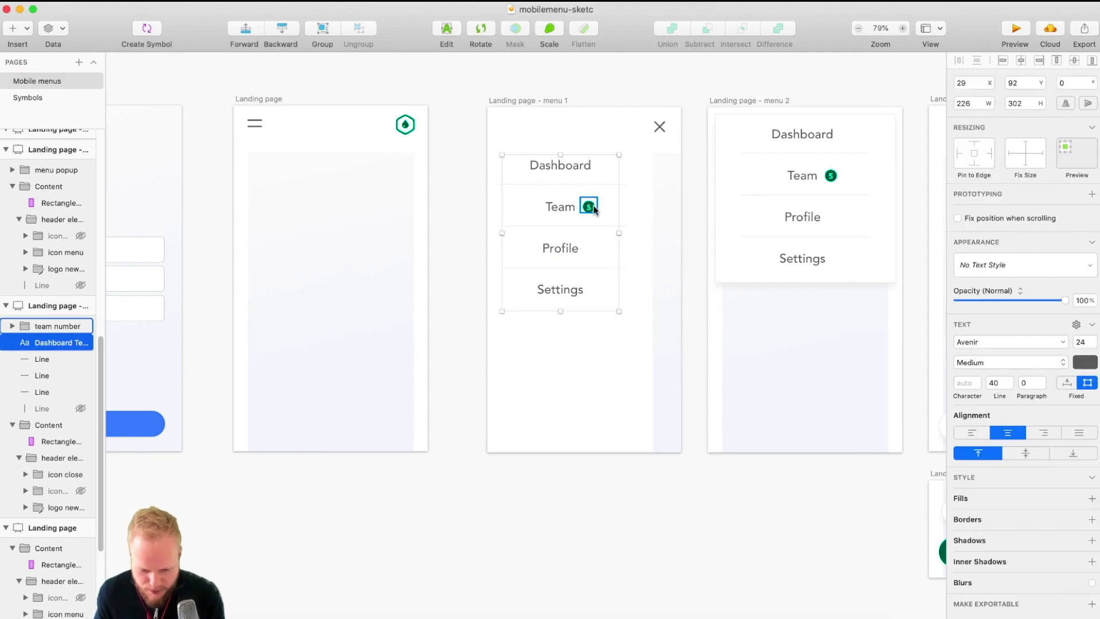
pyautogui.press('super+c')
pyautogui.press('super+Tab')
pyautogui.press('super+v')
pyautogui.click(480, 432)
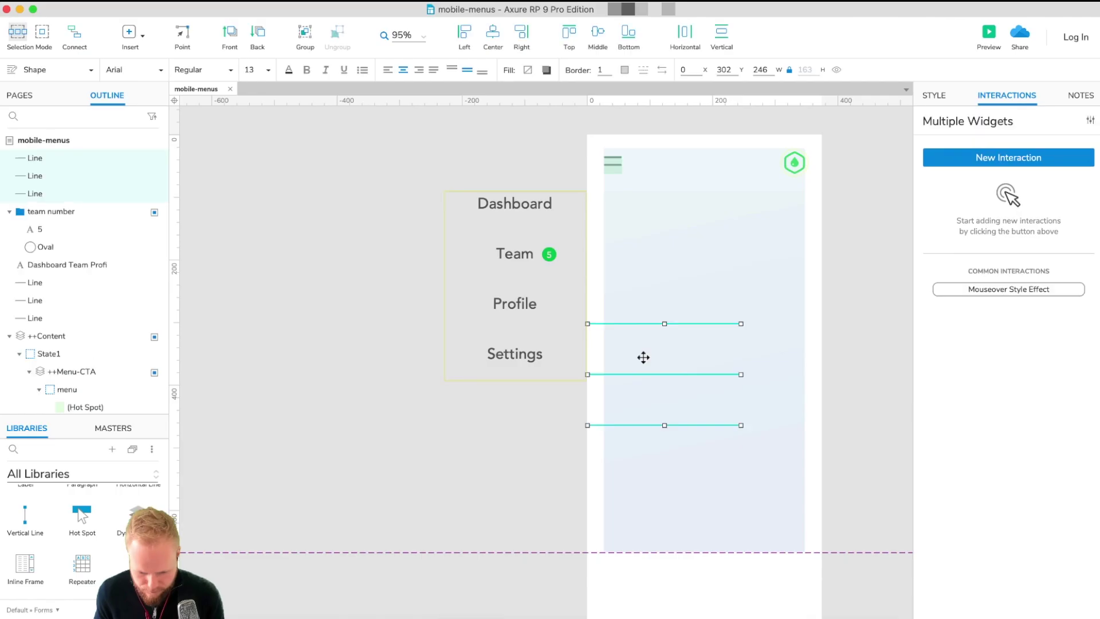
# Position the divider lines between the menu entries beside the page, and nudge the menu text and team badge left
pyautogui.moveTo(643, 356); pyautogui.dragTo(471, 263)
pyautogui.moveTo(409, 372); pyautogui.dragTo(682, 250)
pyautogui.press('Left')
pyautogui.press('Left')
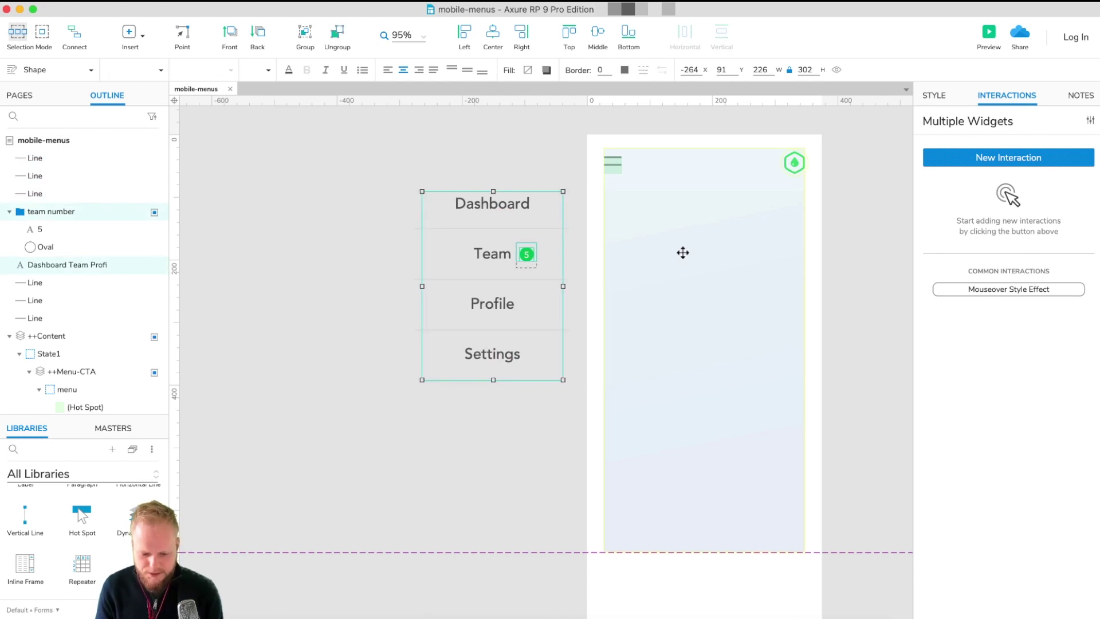
pyautogui.click(350, 366)
# Add a Box 1 rectangle over the menu items beside the page, at X -302, Y 0, sized 300 by 667
pyautogui.scroll(5, 55, 516)
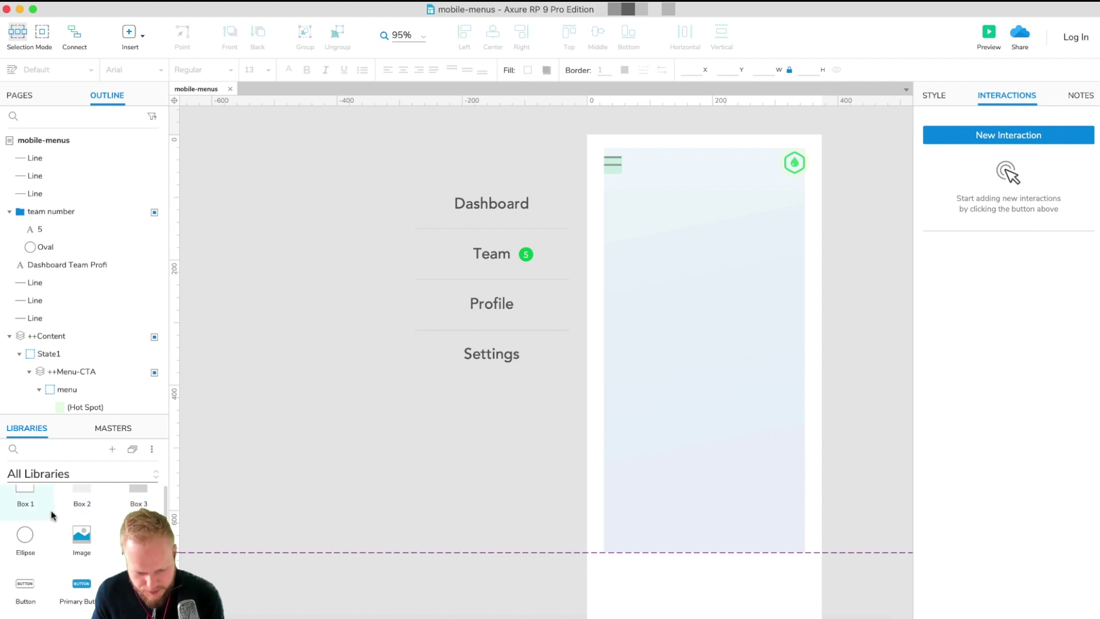
pyautogui.moveTo(23, 502); pyautogui.dragTo(399, 246)
pyautogui.moveTo(487, 252); pyautogui.dragTo(490, 558)
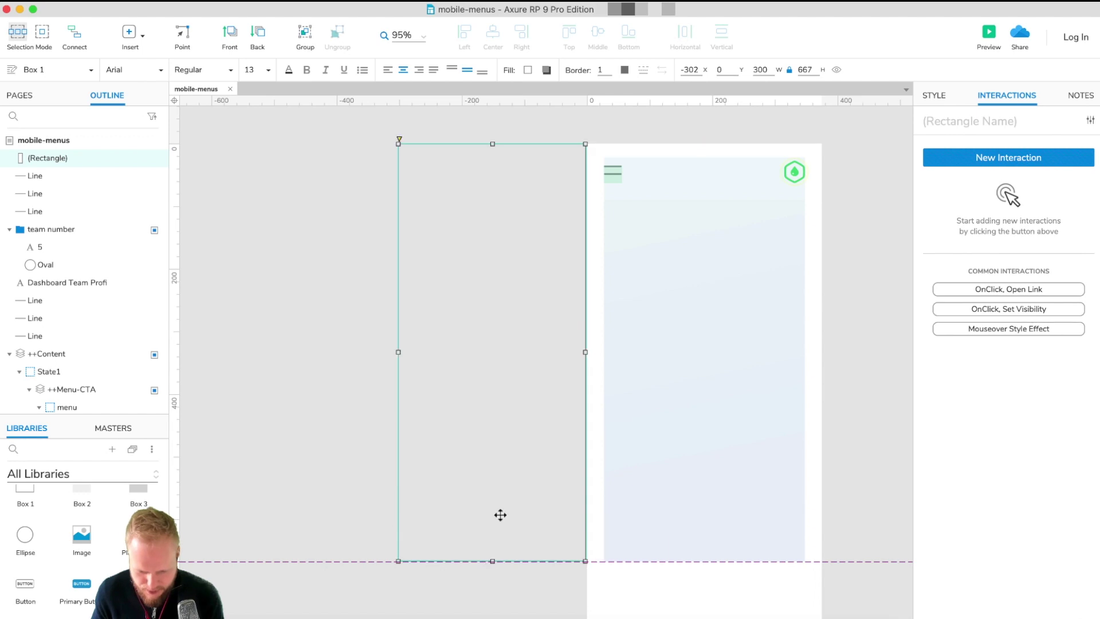
# Remove the border from the rectangle that covers the menu items beside the page
pyautogui.click(625, 70)
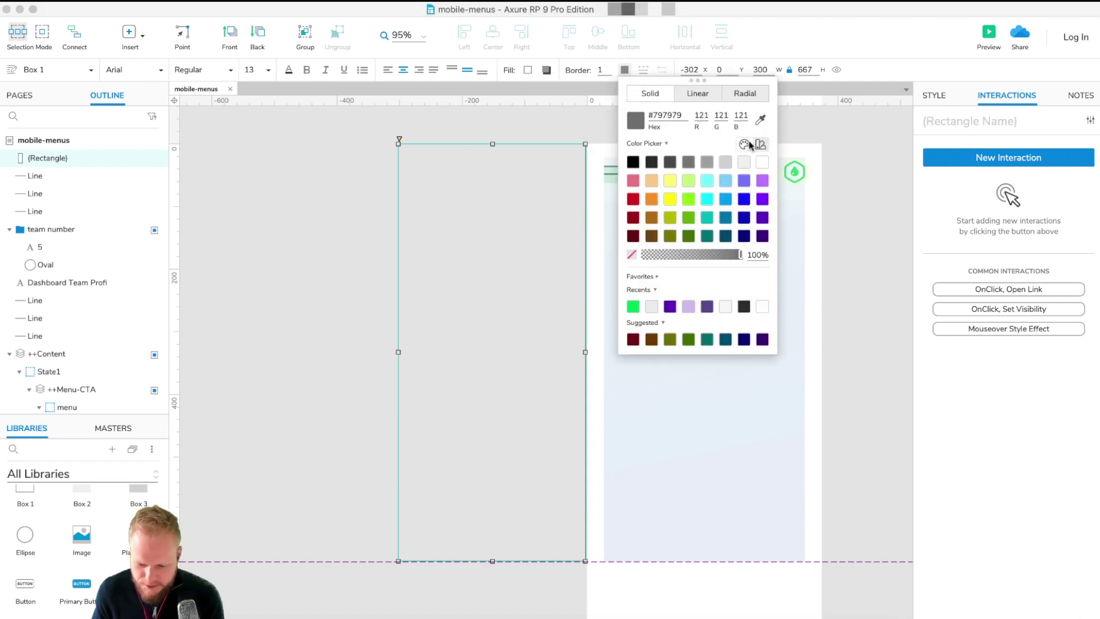
pyautogui.click(633, 256)
pyautogui.click(320, 235)
pyautogui.click(507, 259)
pyautogui.click(527, 70)
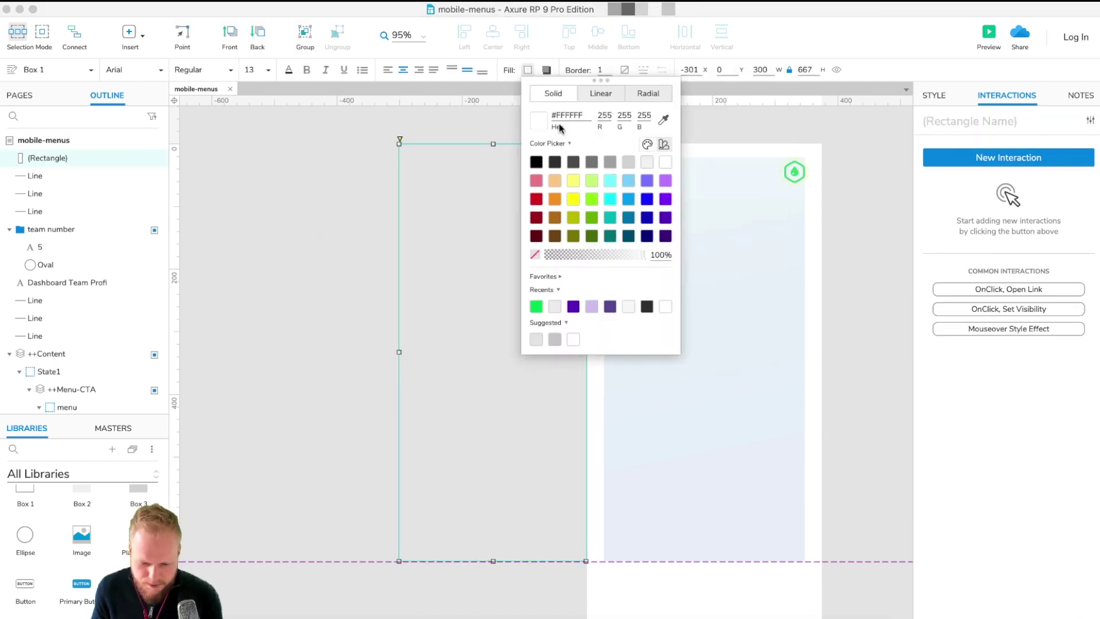
# Send the rectangle beside the page to the back, behind the menu text and divider lines
pyautogui.rightClick(542, 262)
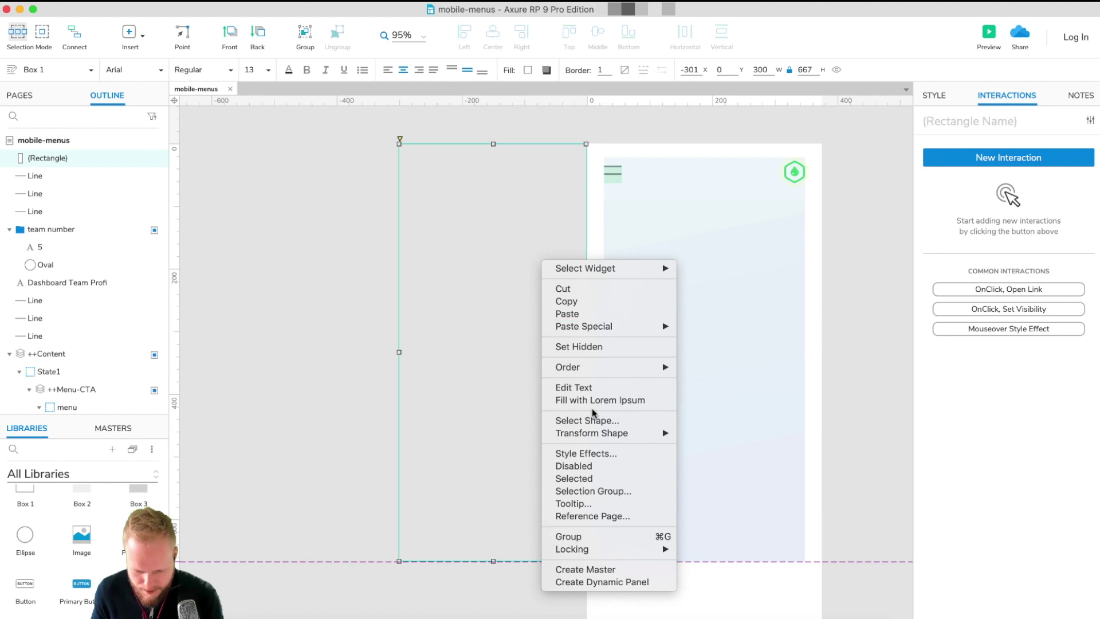
pyautogui.moveTo(628, 433)
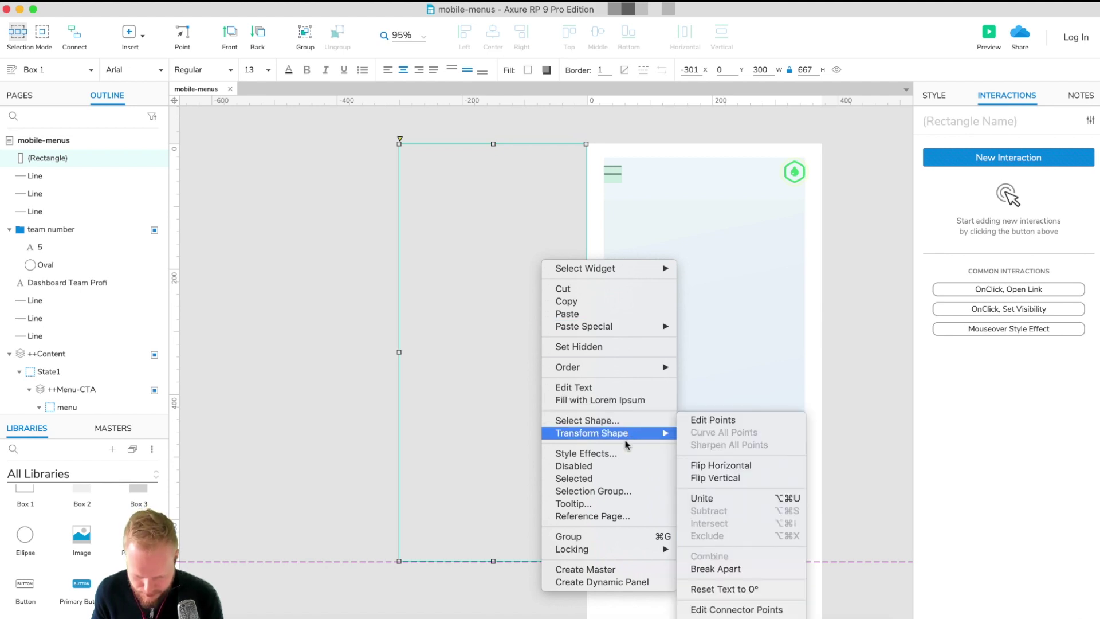
pyautogui.moveTo(659, 367)
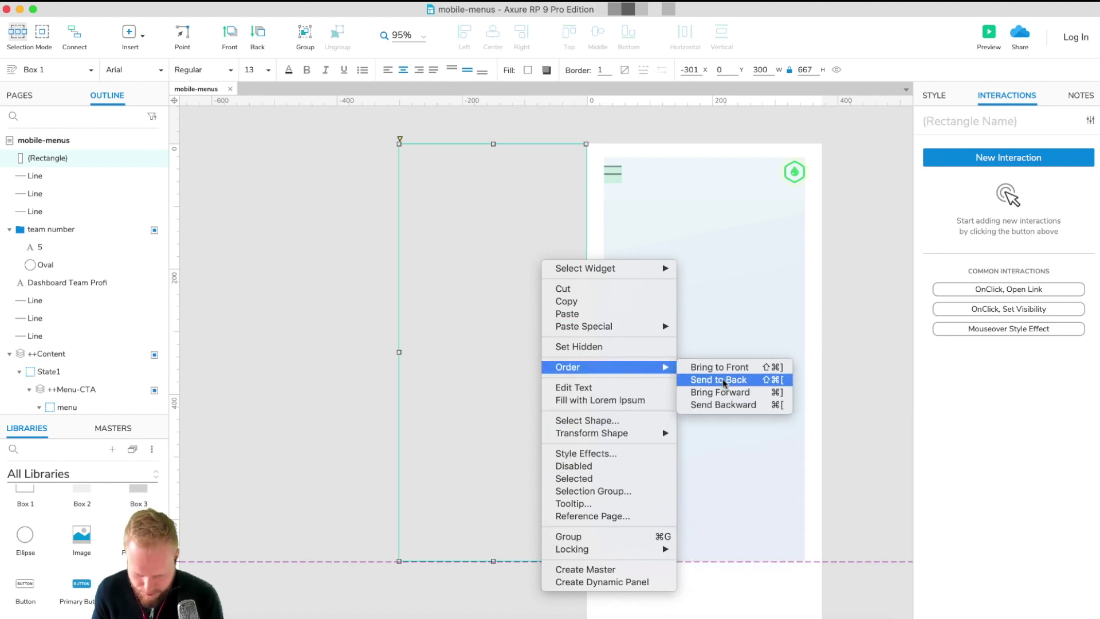
pyautogui.click(723, 383)
# Combine the rectangle, menu text, team badge and three divider lines into one dynamic panel named ++Menu
pyautogui.keyDown('shift'); pyautogui.click(552, 241); pyautogui.keyUp('shift')
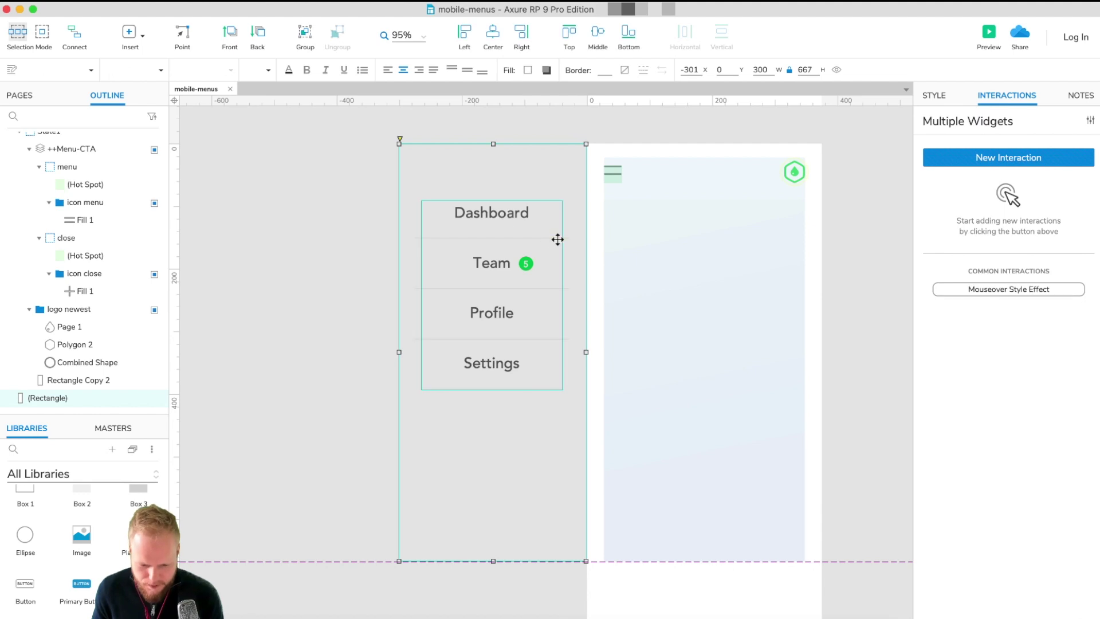
pyautogui.keyDown('shift'); pyautogui.click(559, 237); pyautogui.keyUp('shift')
pyautogui.keyDown('shift'); pyautogui.click(564, 288); pyautogui.keyUp('shift')
pyautogui.keyDown('shift'); pyautogui.click(552, 339); pyautogui.keyUp('shift')
pyautogui.rightClick(511, 296)
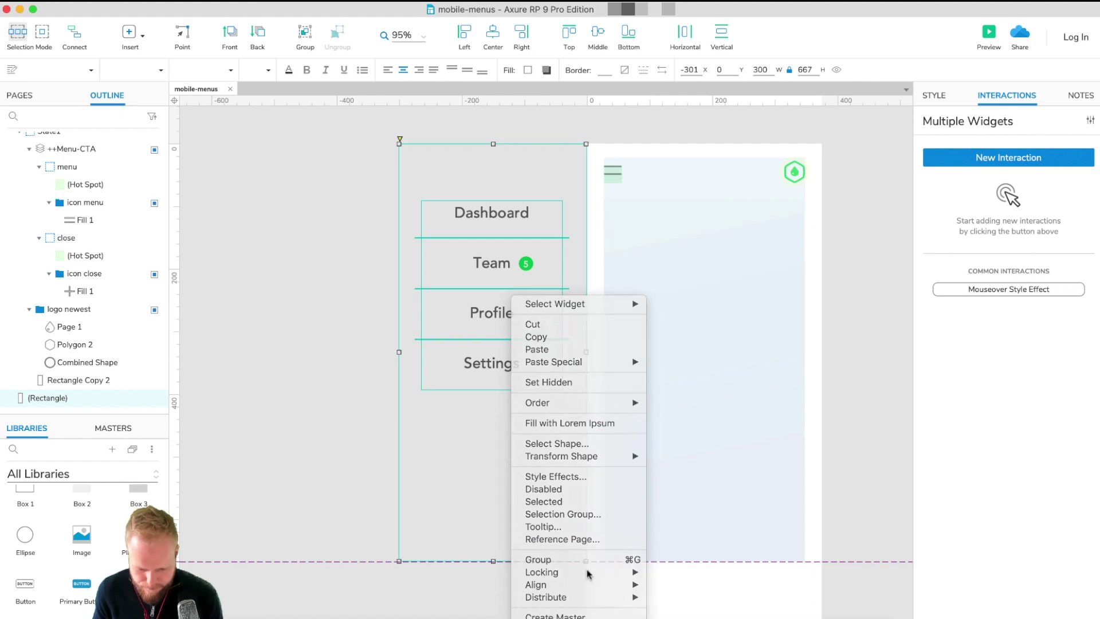
pyautogui.click(560, 615)
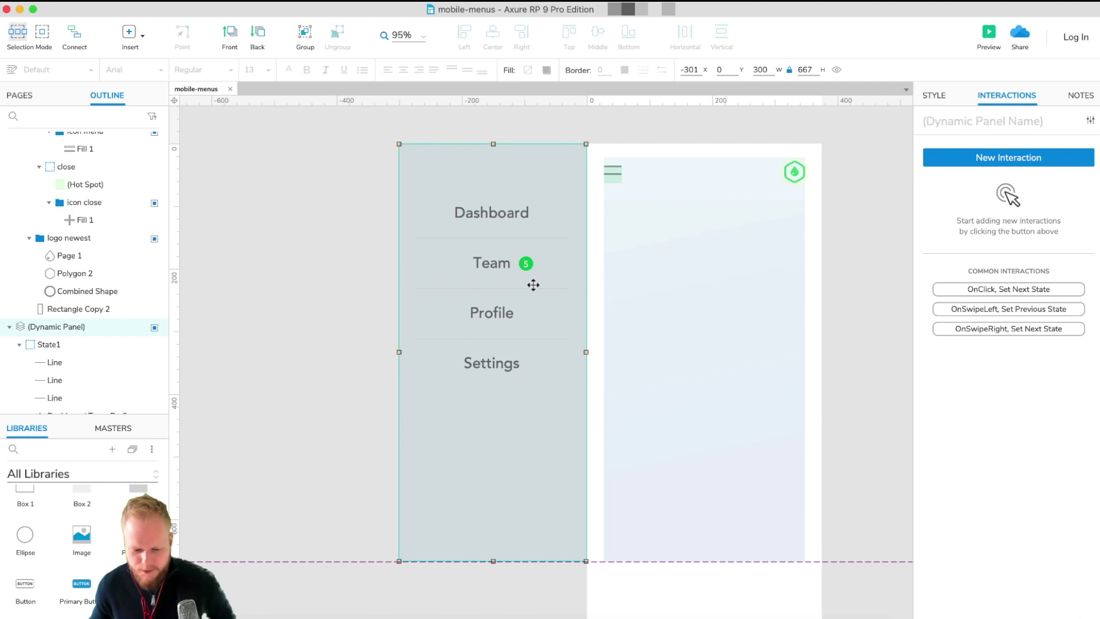
pyautogui.write('++')
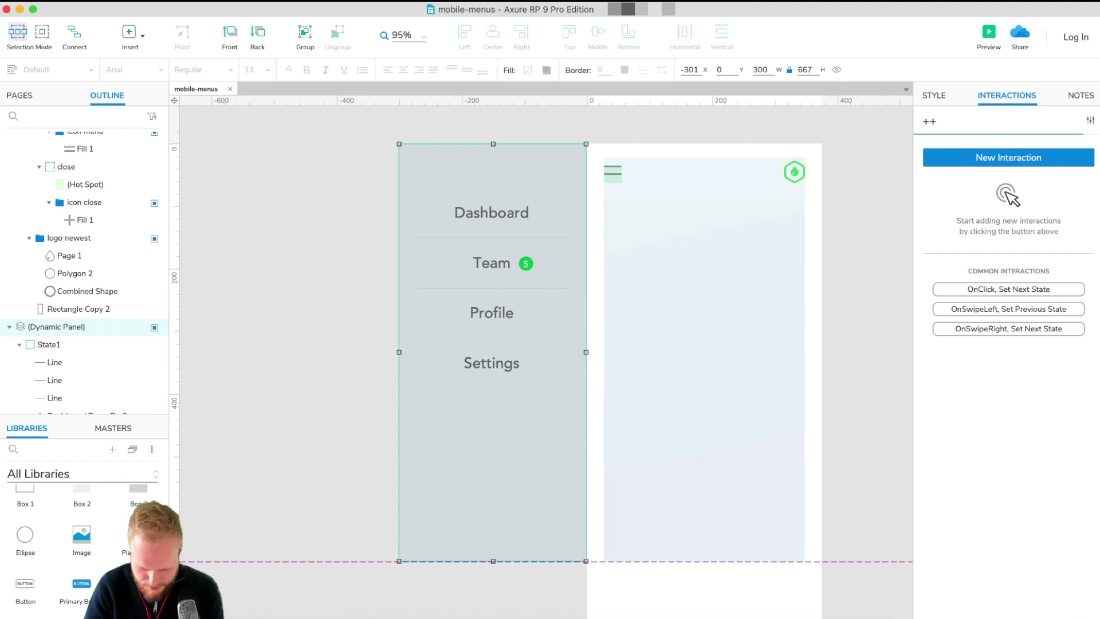
pyautogui.write('Menu')
pyautogui.press('Return')
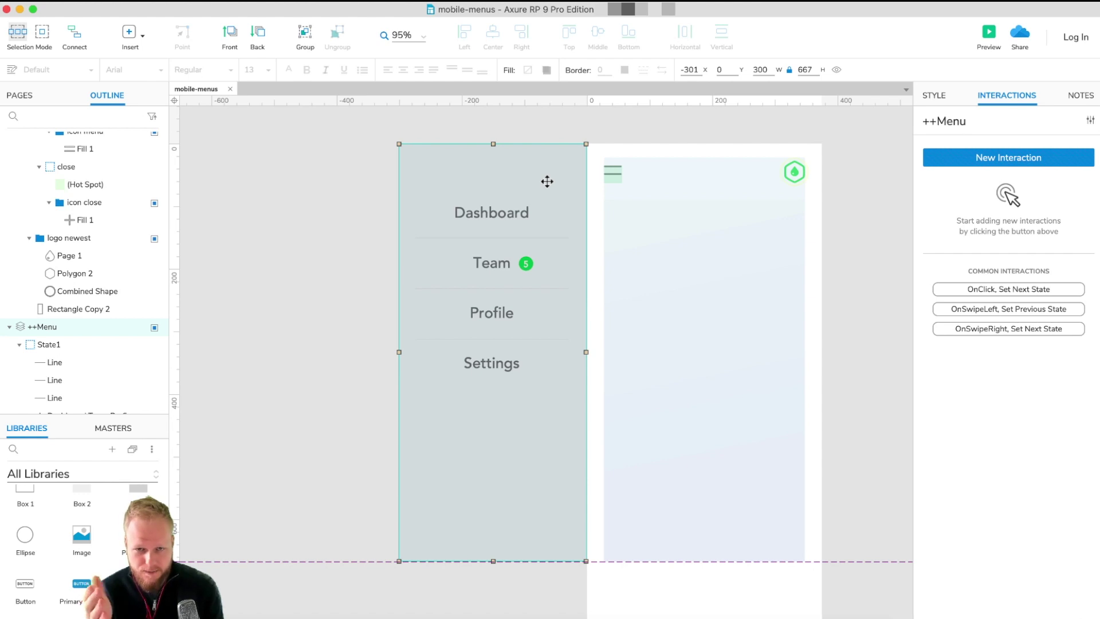
# Move the ++Menu panel onto the page at X 0, Y 0 and bring it to the front
pyautogui.moveTo(547, 181); pyautogui.dragTo(655, 292)
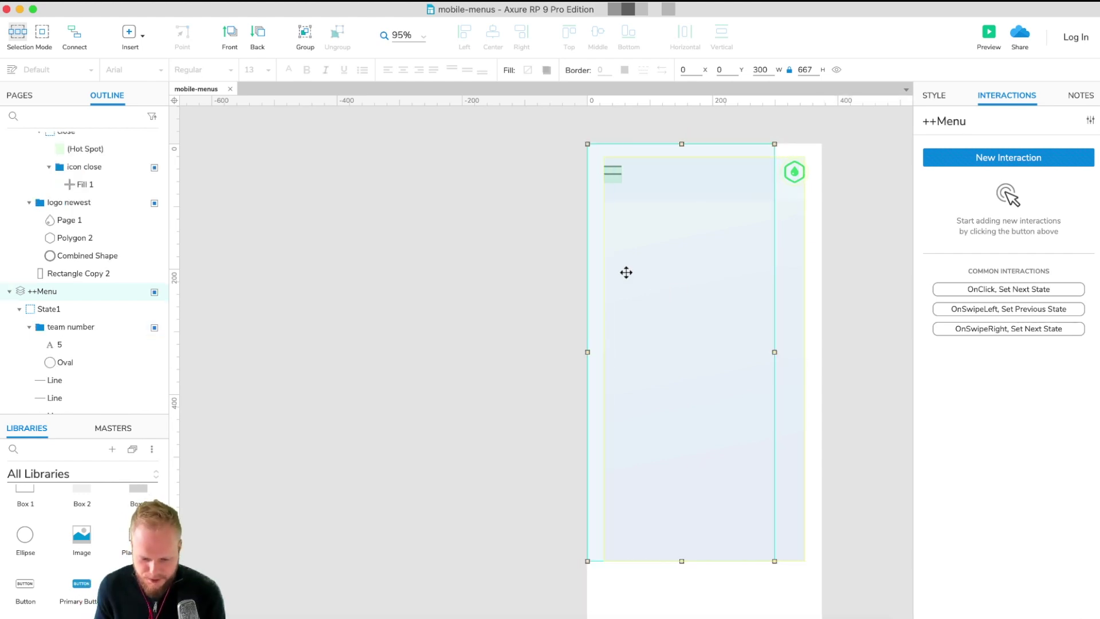
pyautogui.rightClick(598, 255)
pyautogui.moveTo(739, 361)
pyautogui.click(790, 366)
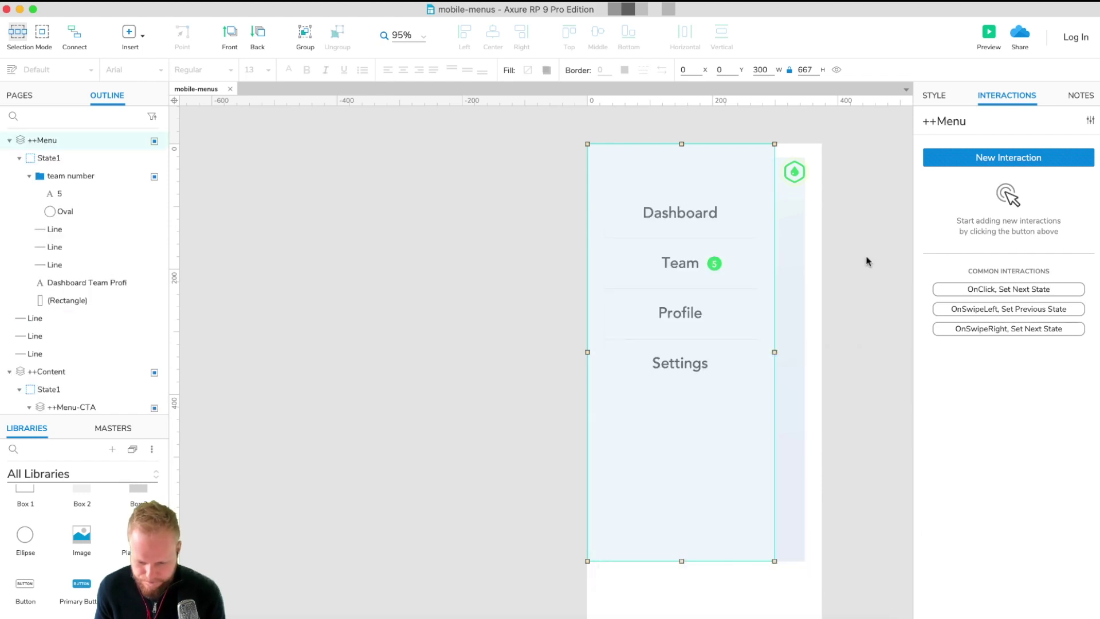
pyautogui.click(841, 269)
pyautogui.hscroll(10, 745, 309)
pyautogui.hscroll(-5, 534, 313)
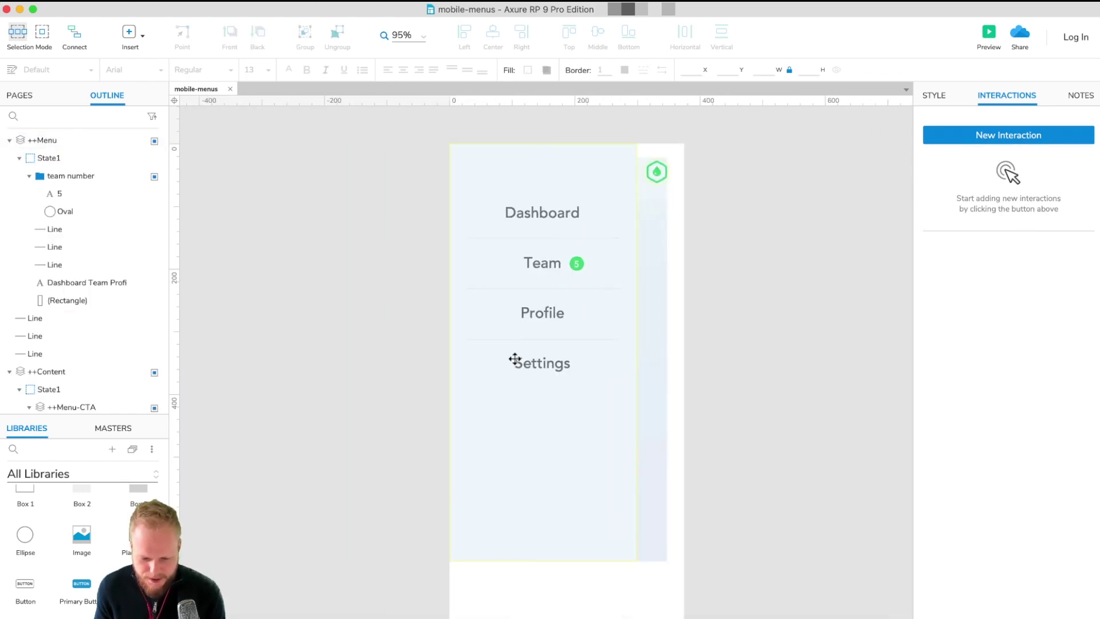
# Set the ++Menu dynamic panel to be hidden by default
pyautogui.click(584, 397)
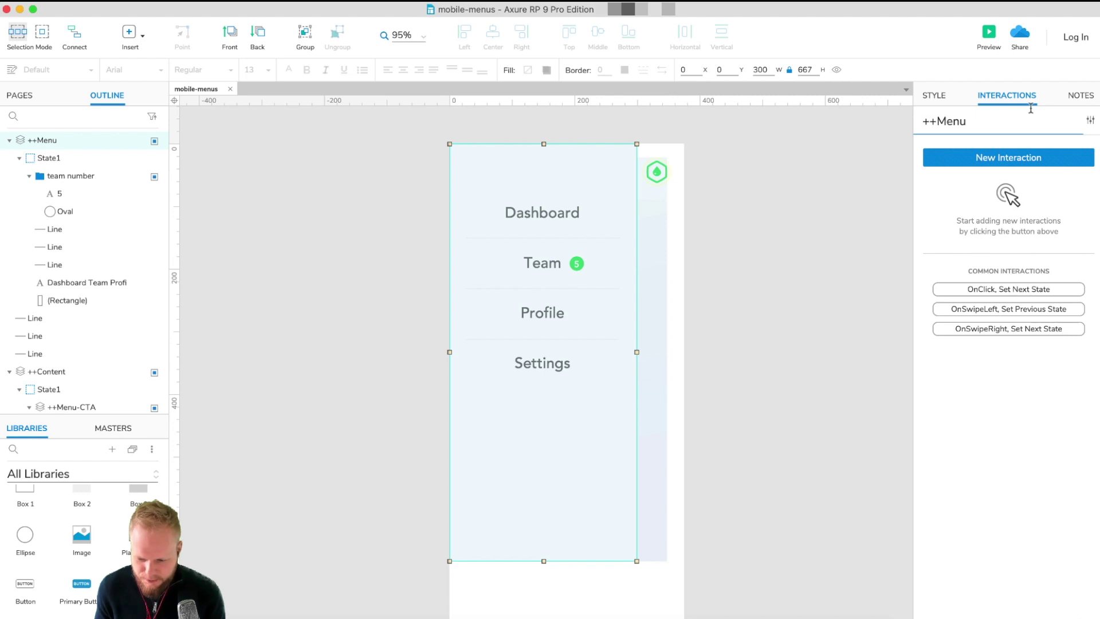
pyautogui.click(933, 95)
pyautogui.press('Escape')
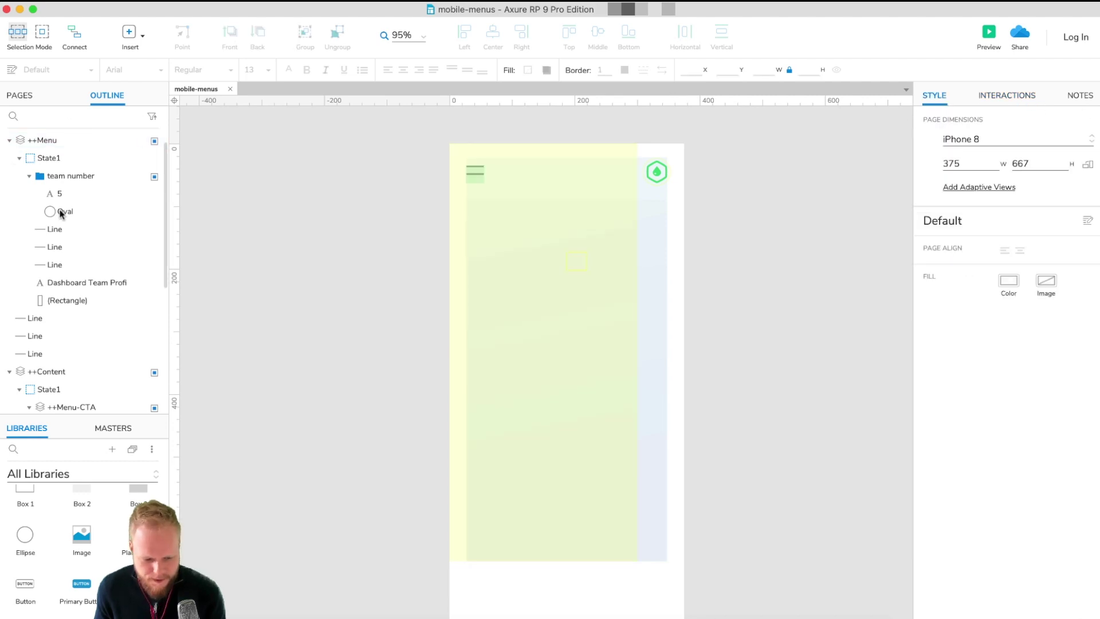
pyautogui.scroll(-8, 71, 350)
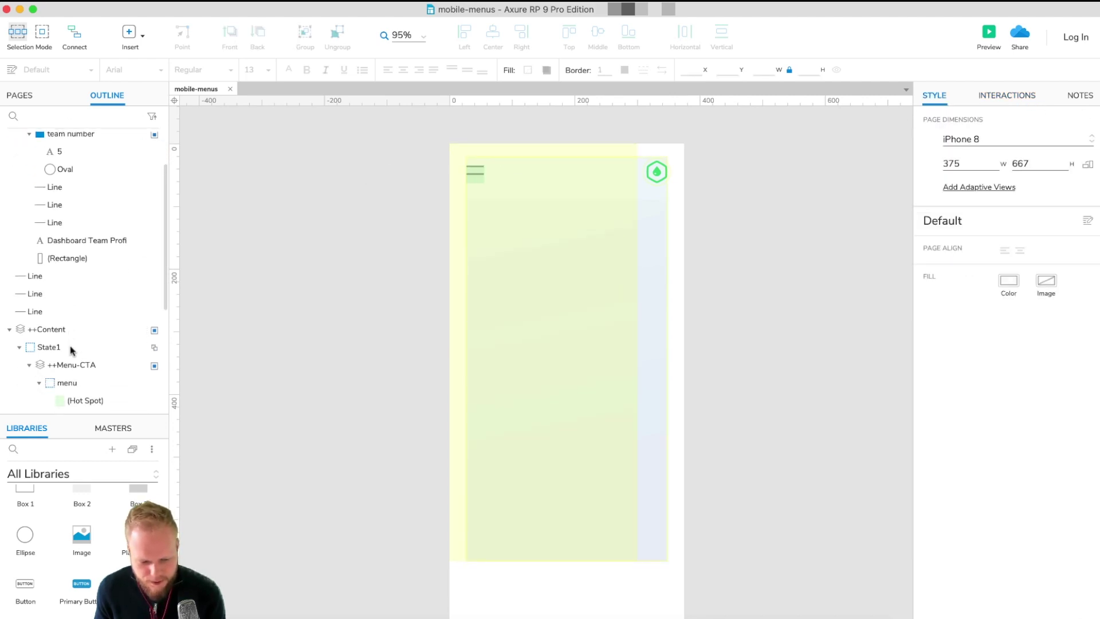
pyautogui.scroll(10, 68, 343)
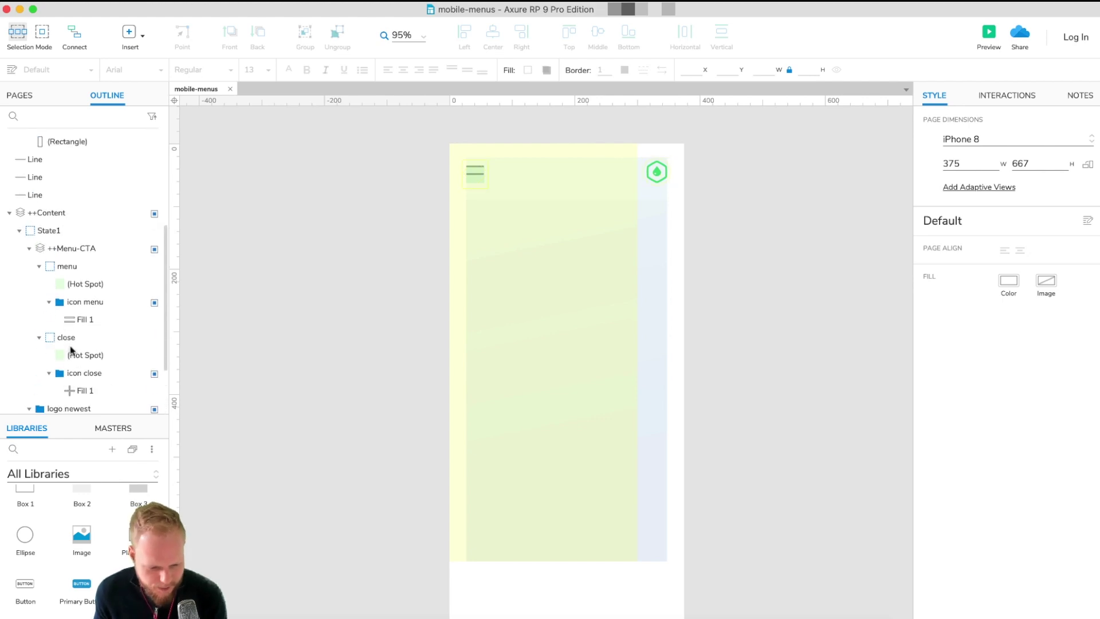
pyautogui.click(39, 159)
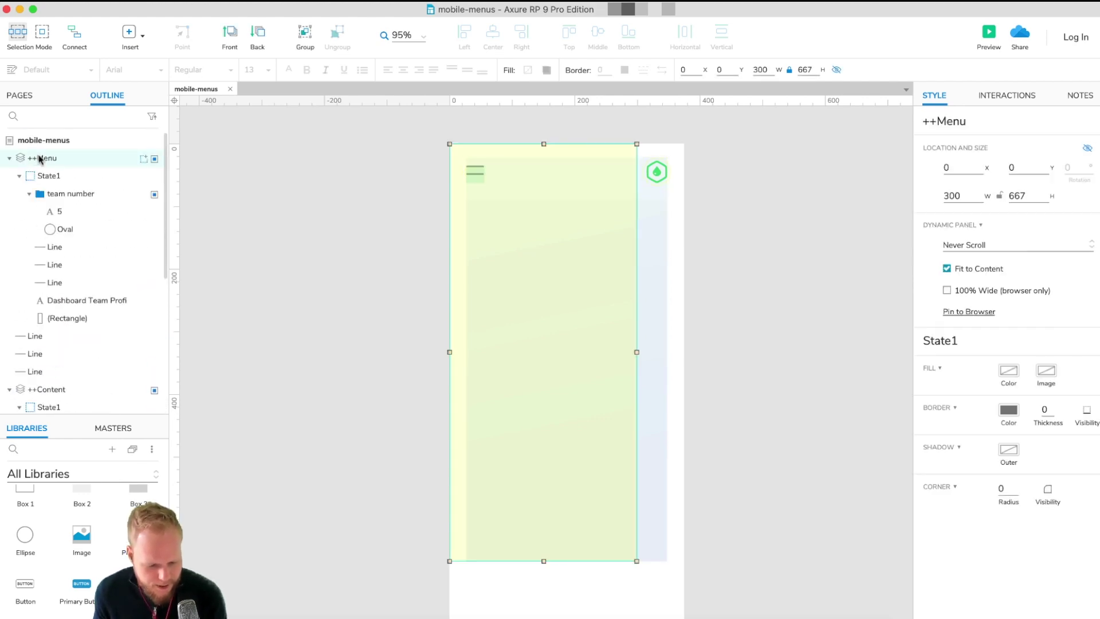
# Add a Show ++Menu action with a Slide Right animation of 400 ms to the hot spot in ++Menu-CTA's menu state
pyautogui.scroll(-3, 29, 357)
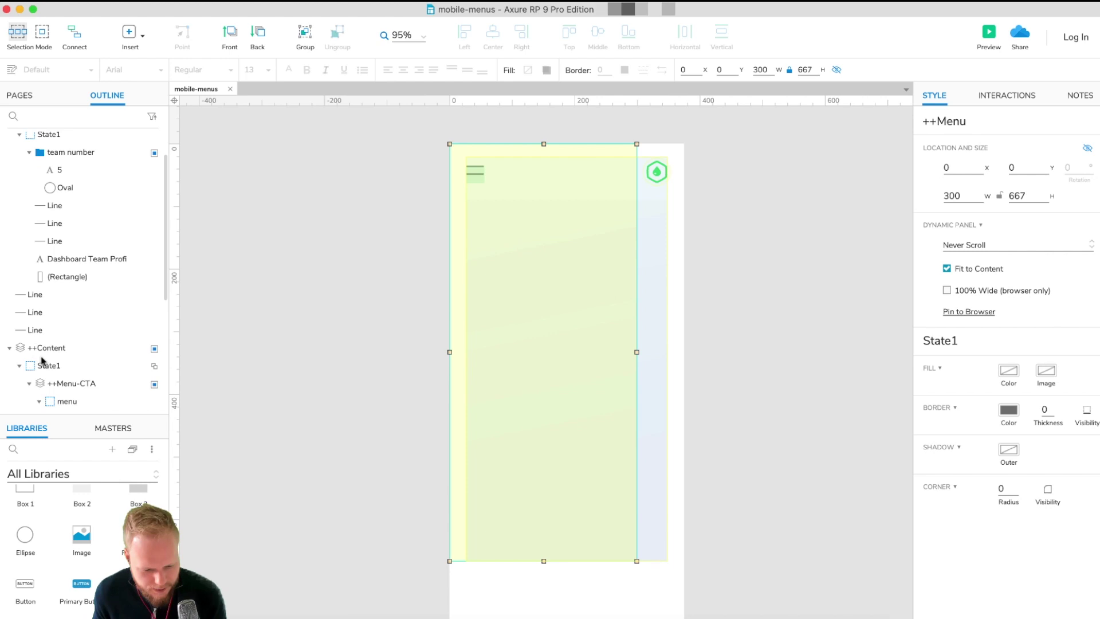
pyautogui.doubleClick(70, 399)
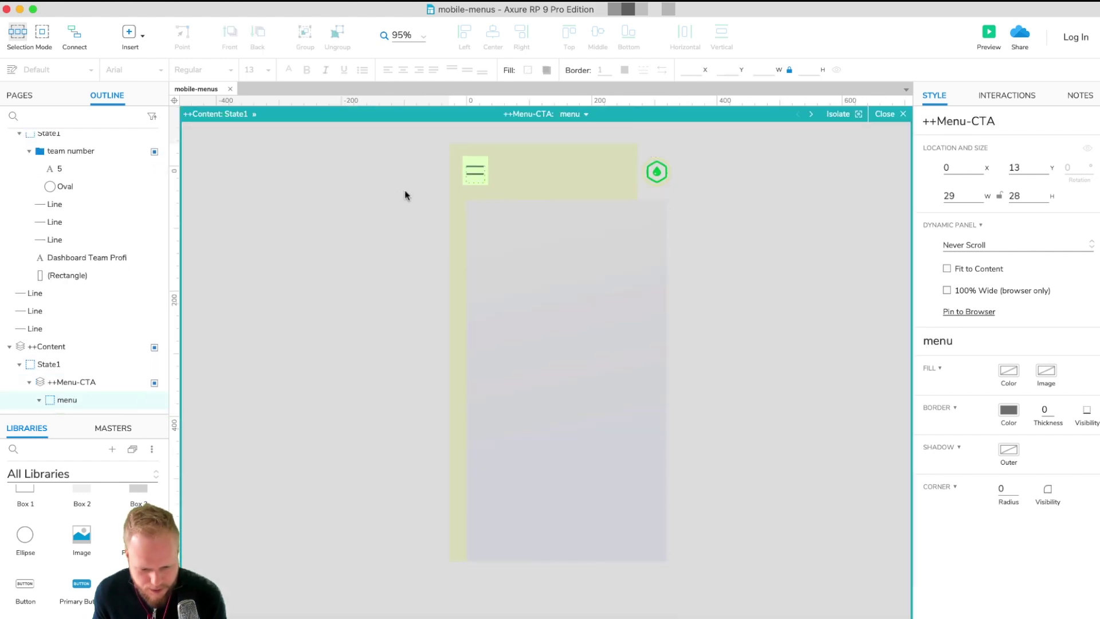
pyautogui.click(482, 167)
pyautogui.click(1007, 95)
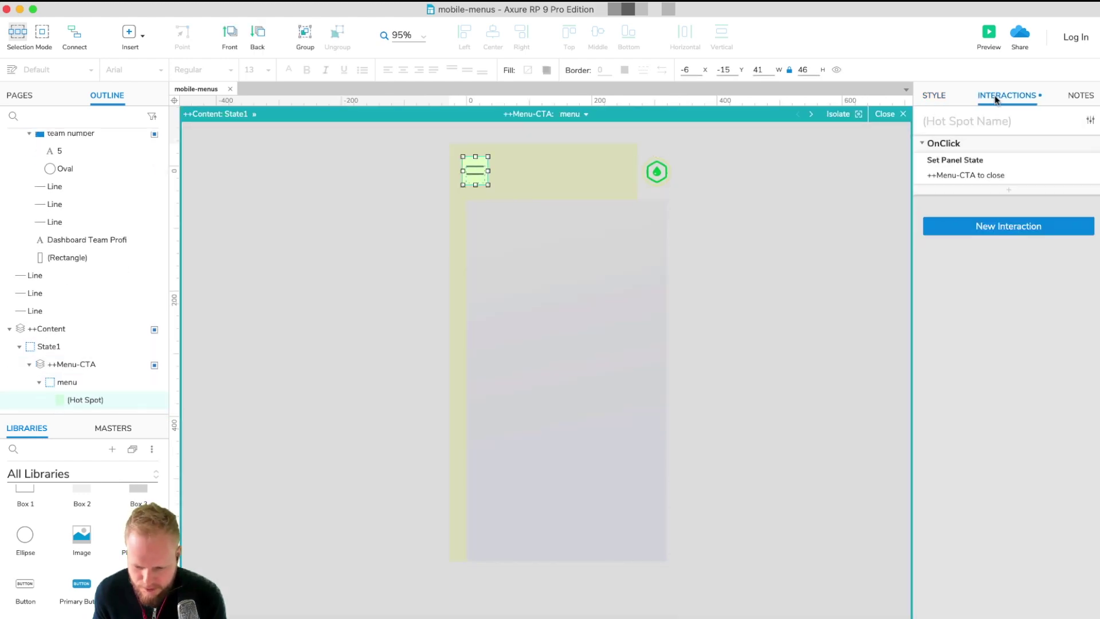
pyautogui.click(1008, 190)
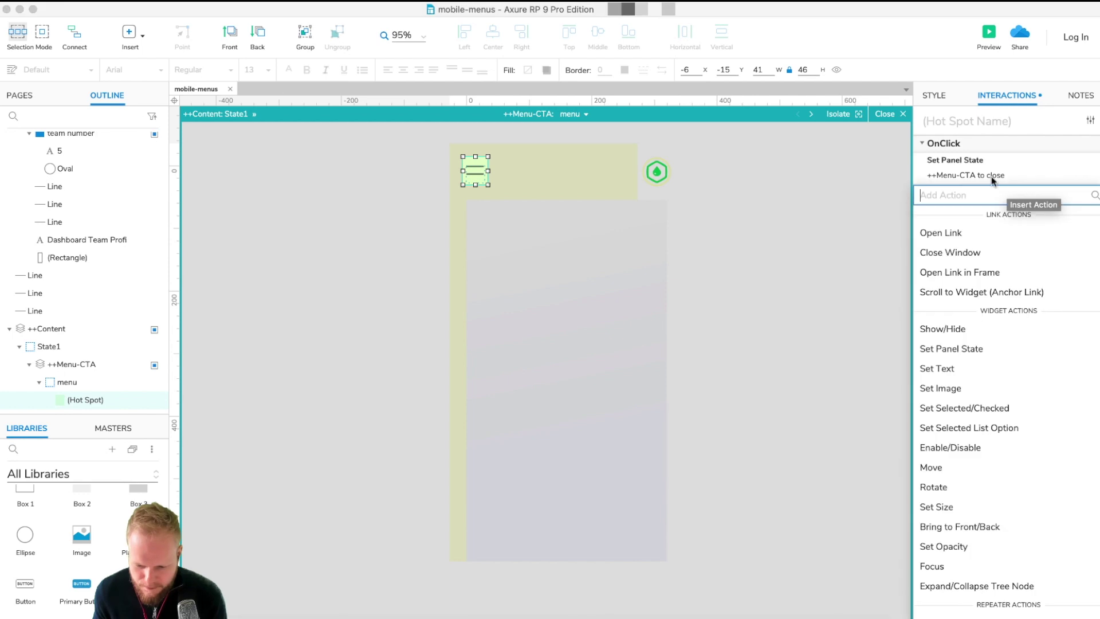
pyautogui.click(960, 328)
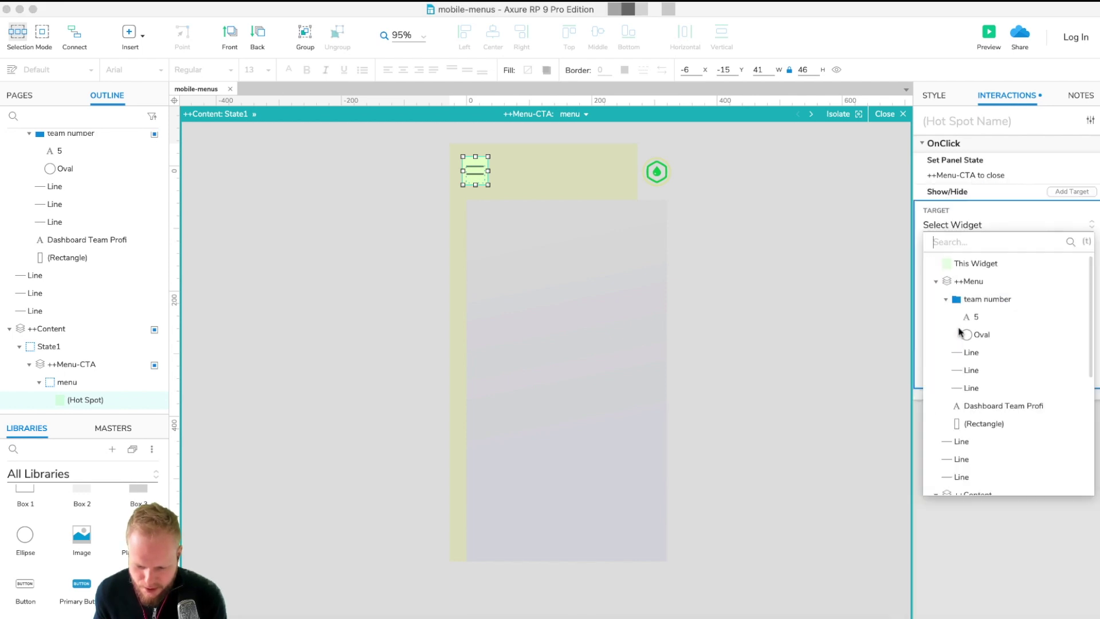
pyautogui.click(967, 281)
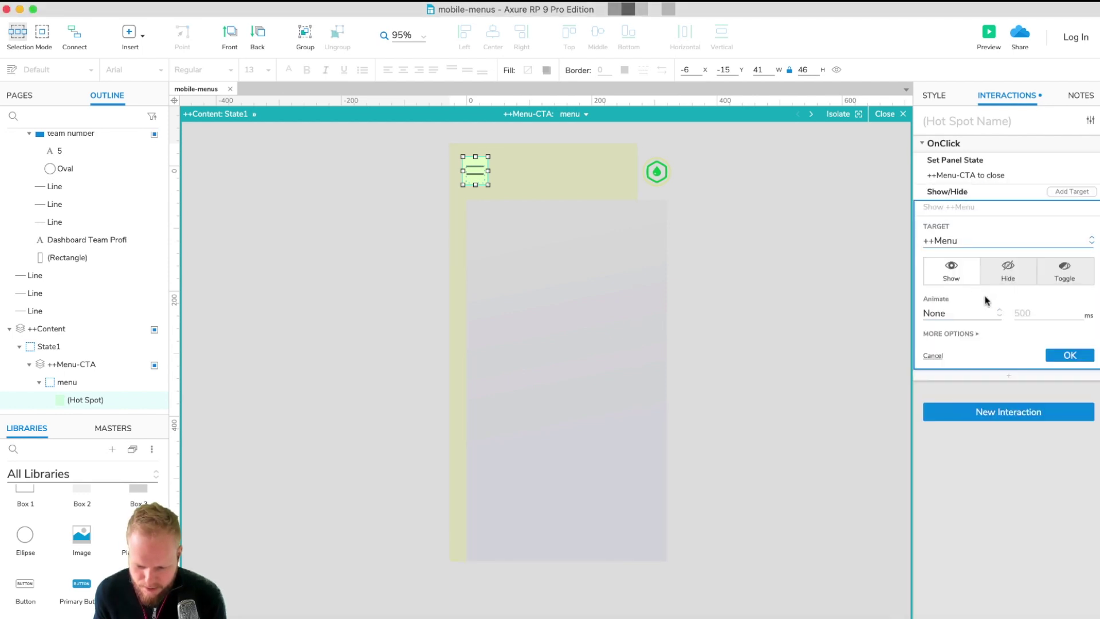
pyautogui.click(981, 311)
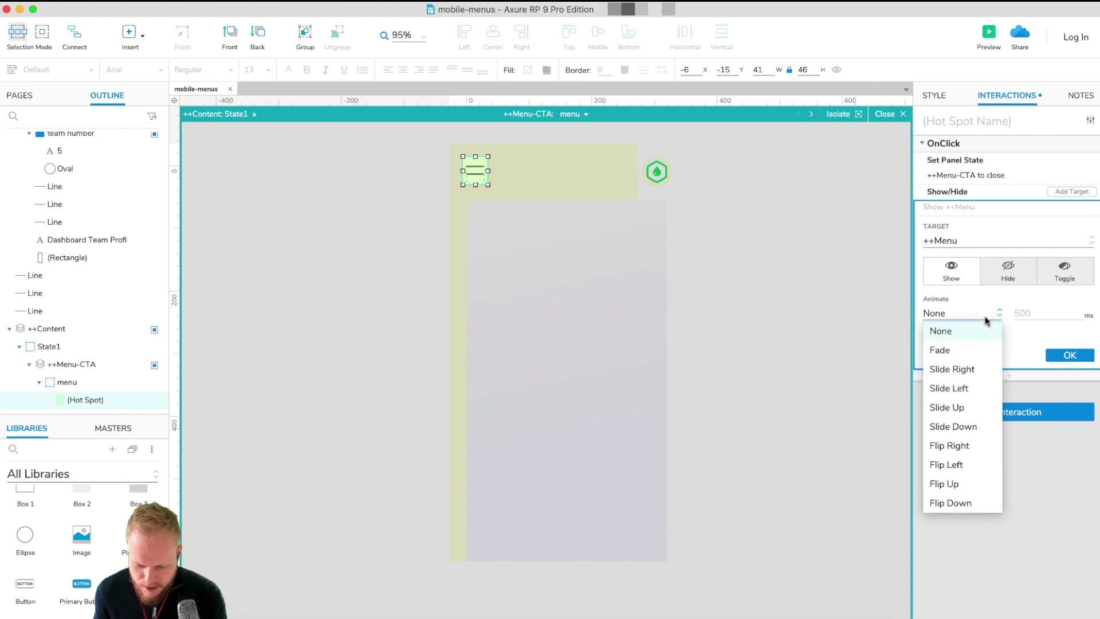
pyautogui.click(976, 368)
pyautogui.doubleClick(1030, 313)
pyautogui.write('400')
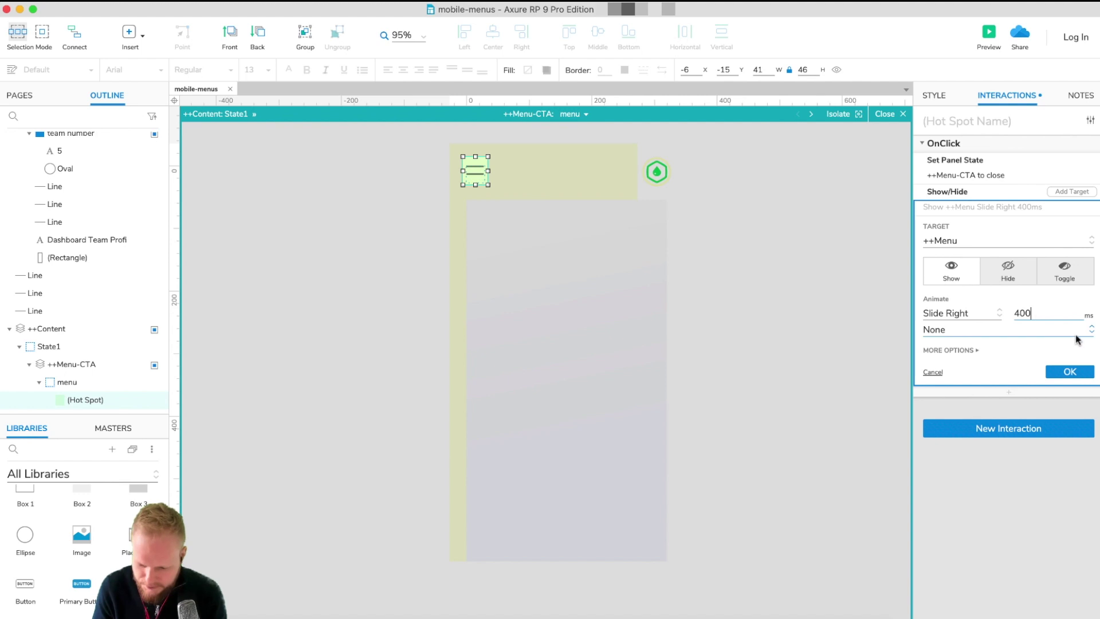
pyautogui.click(1072, 372)
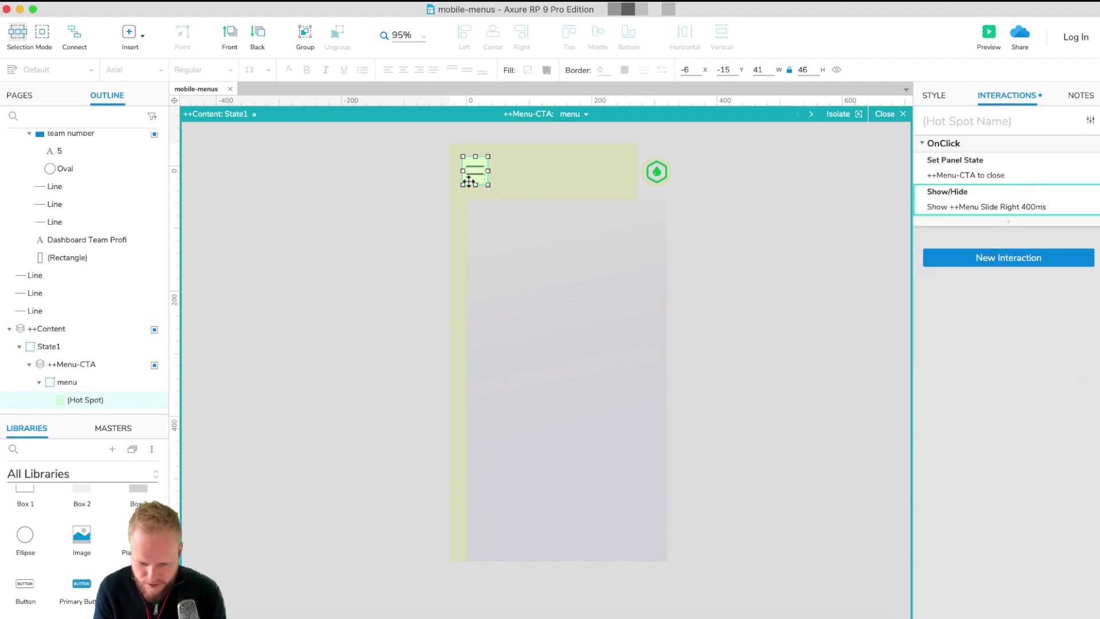
# Paste the Show/Hide action onto the close state's hot spot and change it to hide ++Menu with Slide Left at 400 ms
pyautogui.click(811, 114)
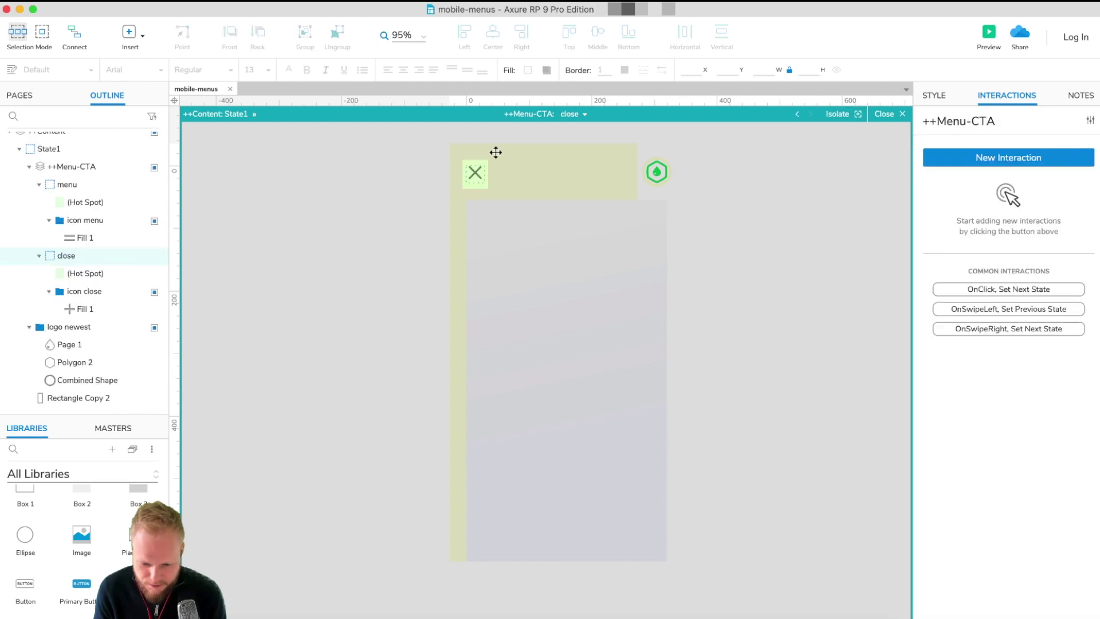
pyautogui.click(476, 171)
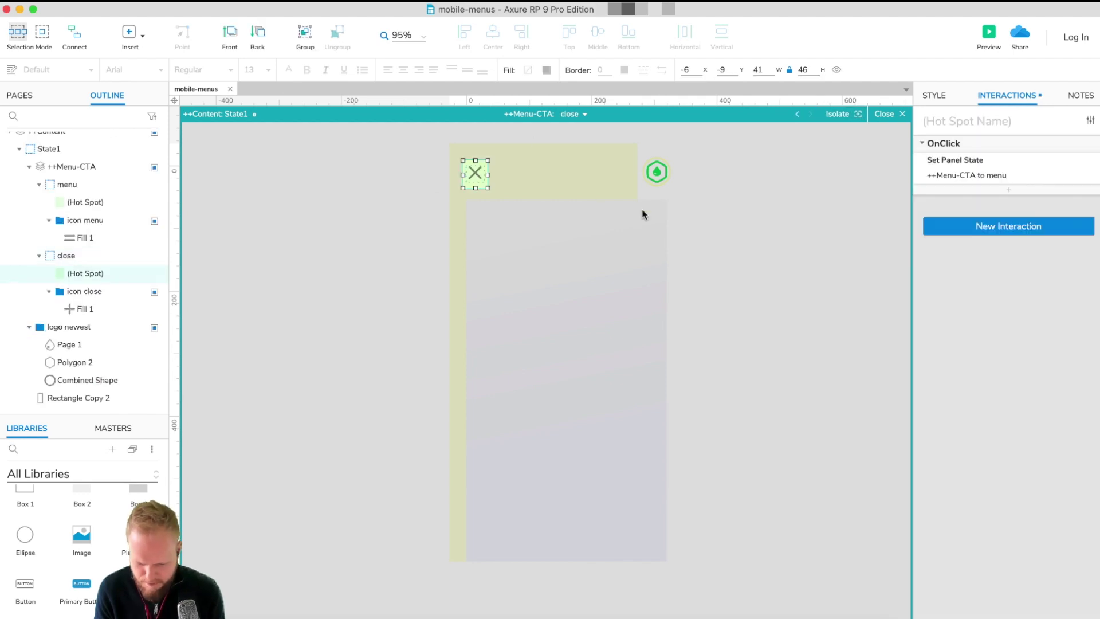
pyautogui.press('super+v')
pyautogui.click(1031, 209)
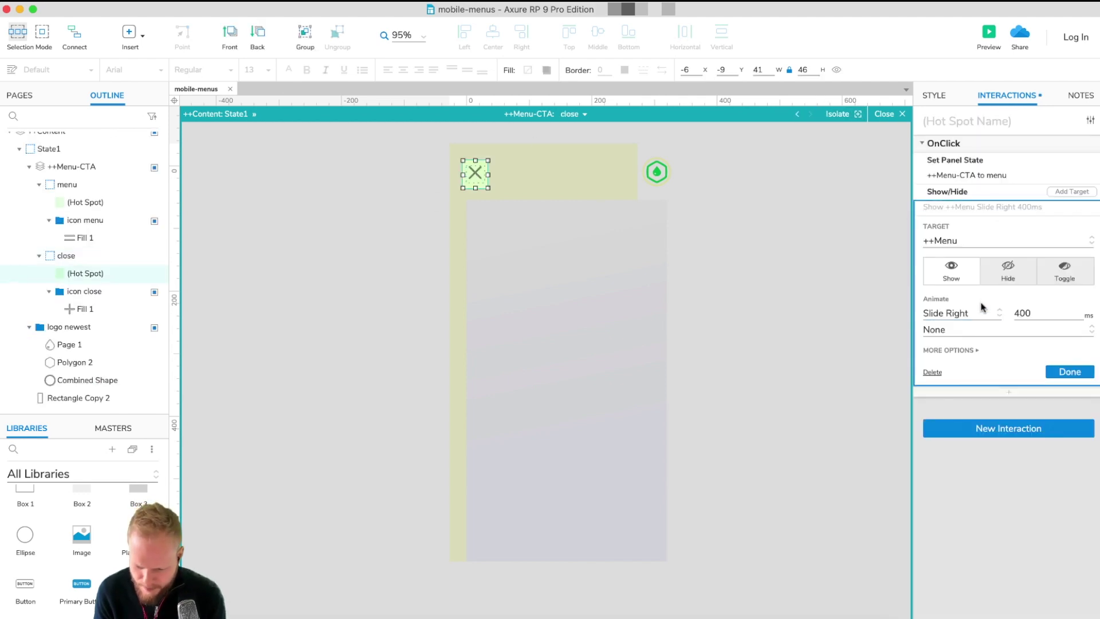
pyautogui.click(966, 243)
pyautogui.click(971, 237)
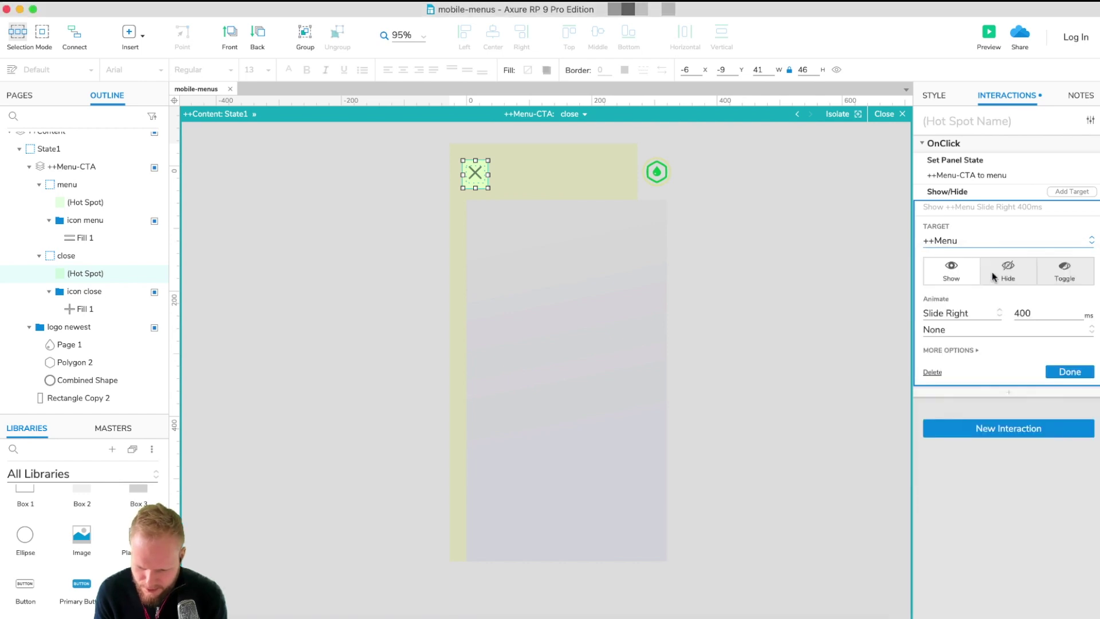
pyautogui.click(1007, 275)
pyautogui.click(972, 314)
pyautogui.click(972, 315)
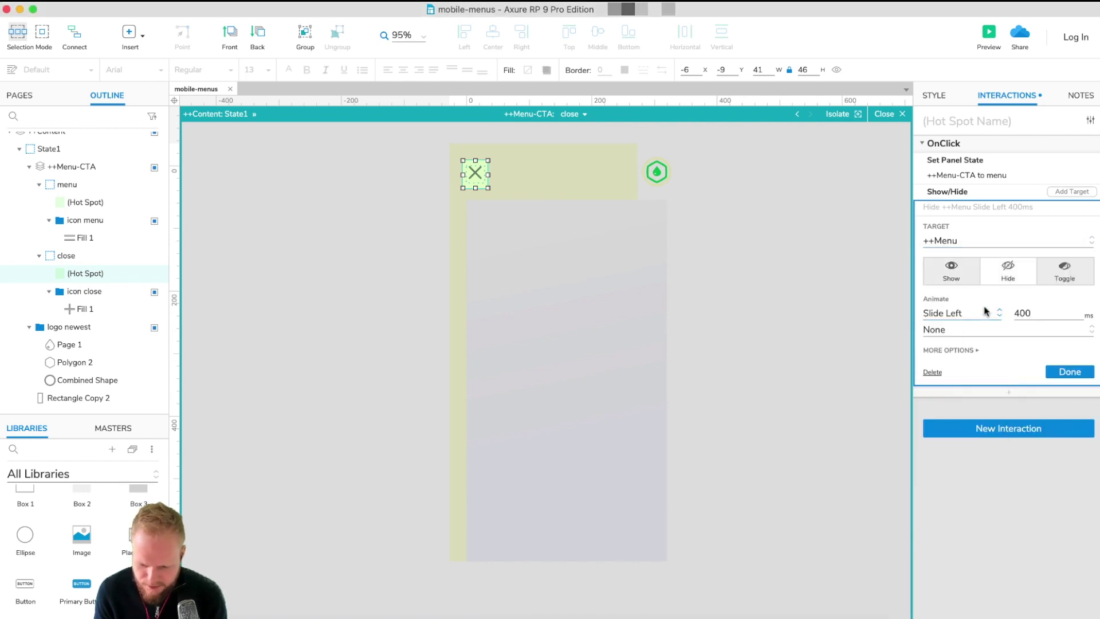
pyautogui.click(1075, 373)
# Preview the prototype in the browser without the player toolbar, open the menu from its icon, and reload the page
pyautogui.click(988, 36)
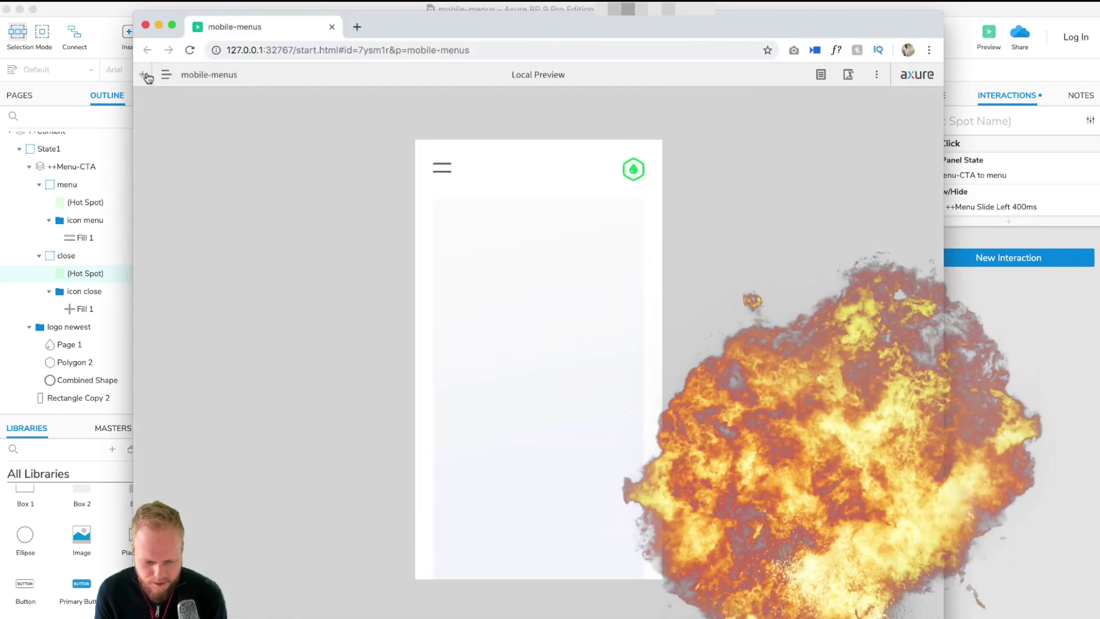
pyautogui.click(148, 75)
pyautogui.click(443, 156)
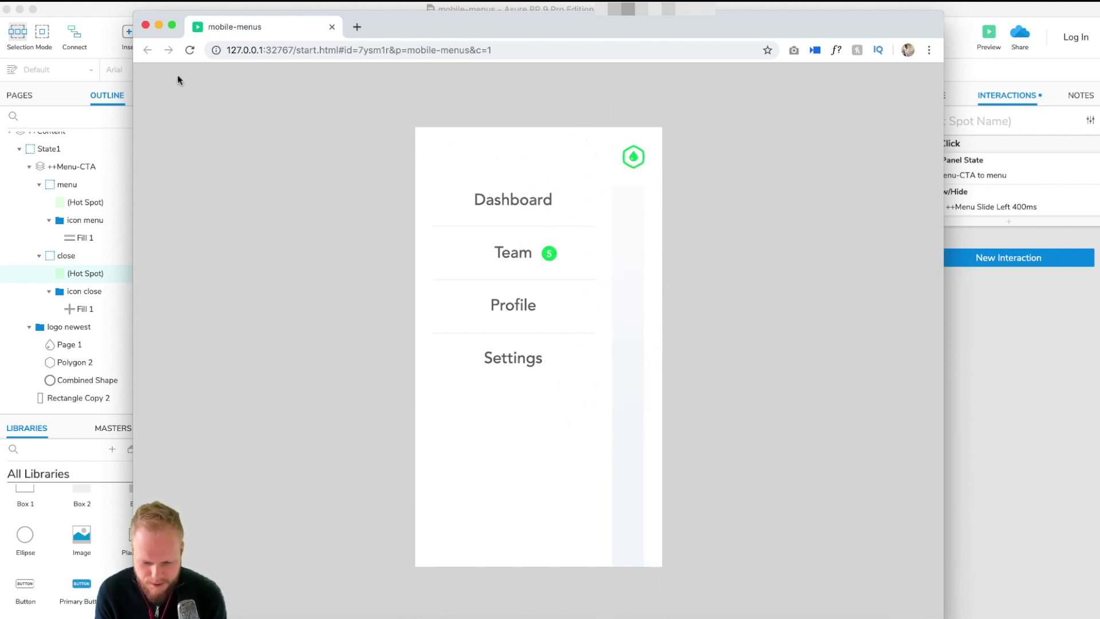
pyautogui.click(188, 50)
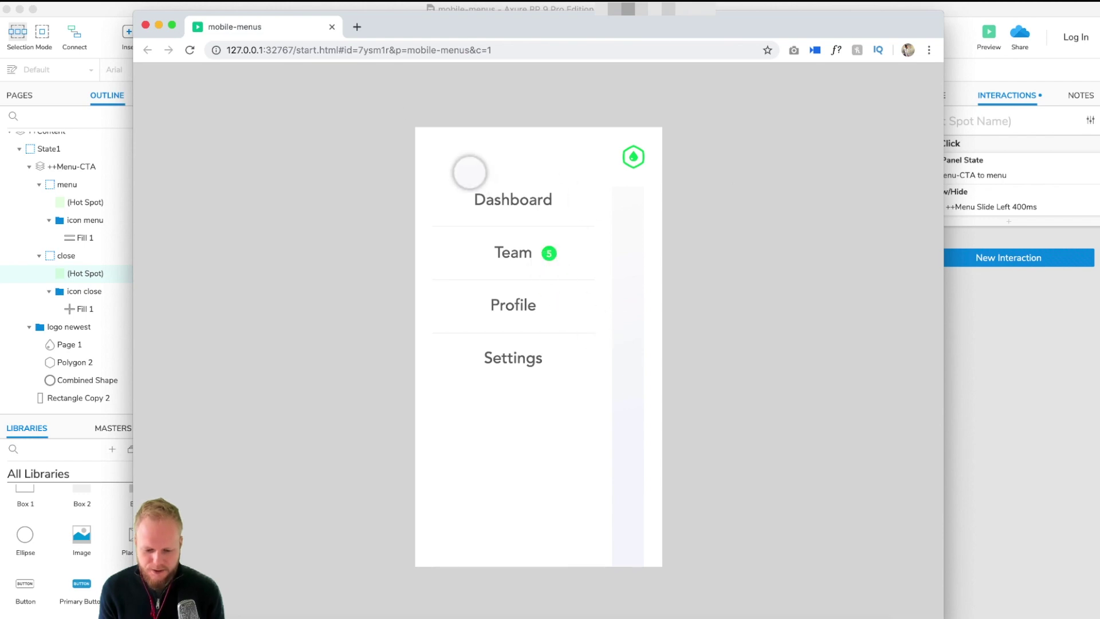
# Close the browser preview, exit the ++Menu-CTA state, and make the ++Menu dynamic panel visible by default
pyautogui.click(331, 27)
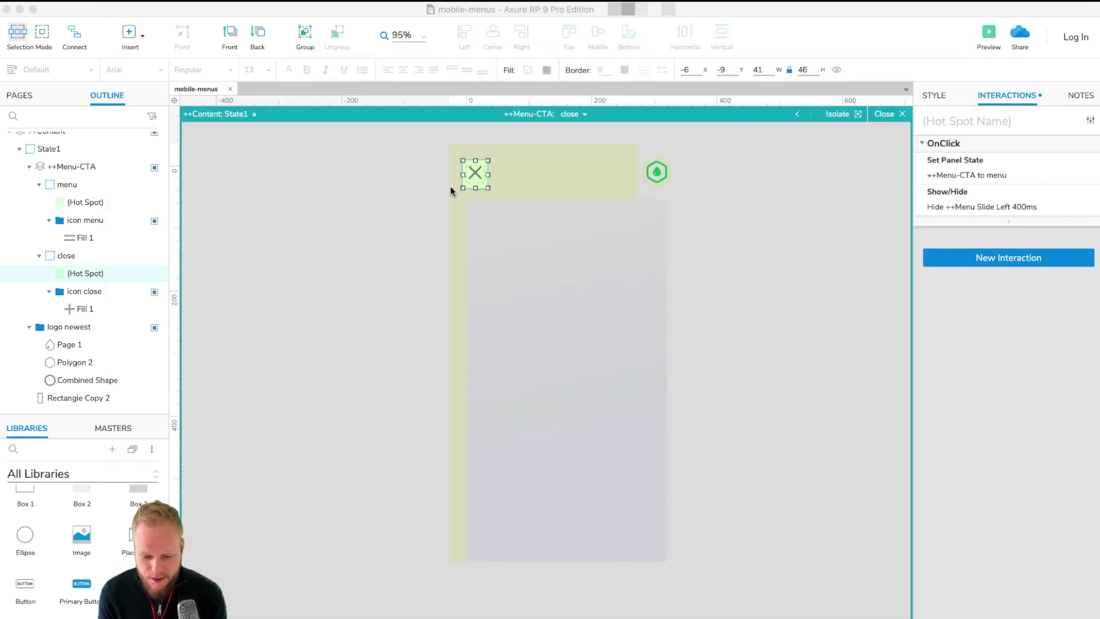
pyautogui.click(349, 250)
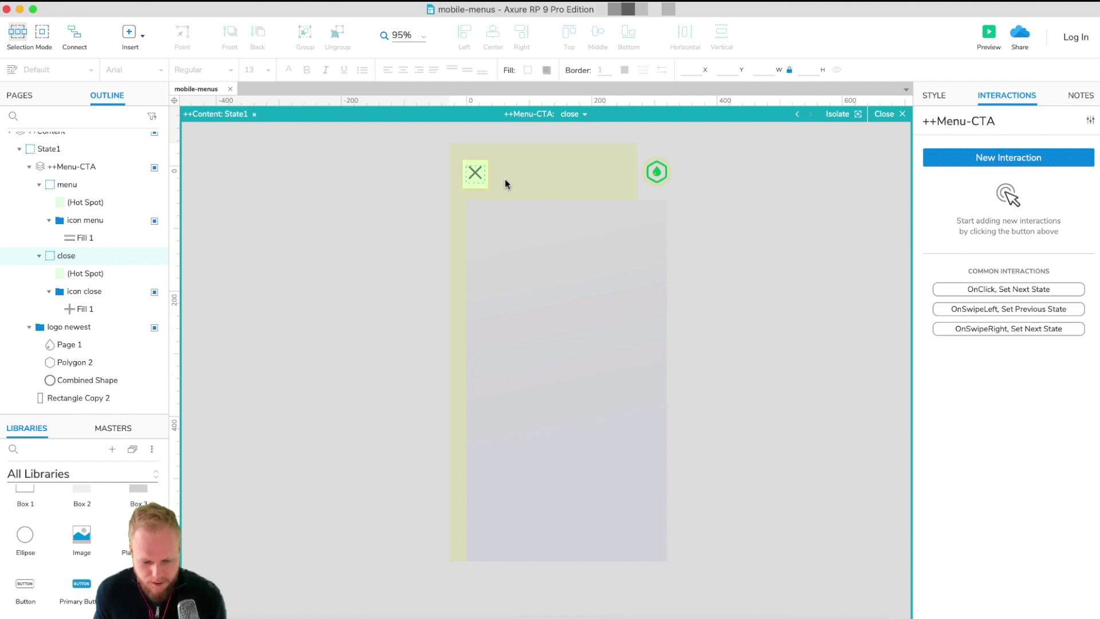
pyautogui.click(895, 117)
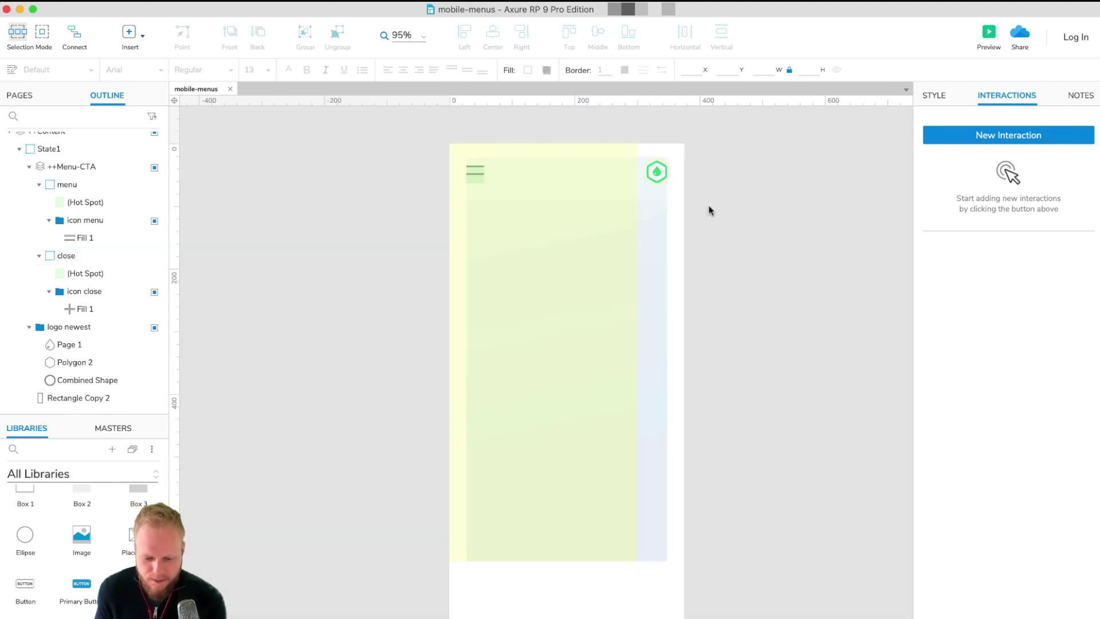
pyautogui.click(596, 248)
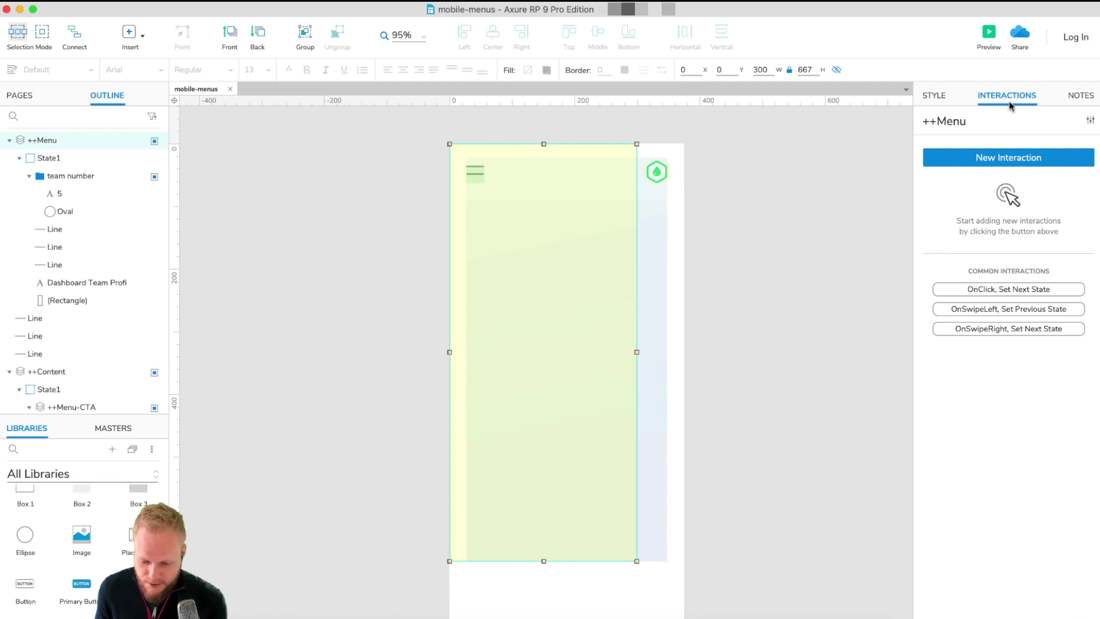
pyautogui.click(935, 96)
pyautogui.click(1086, 148)
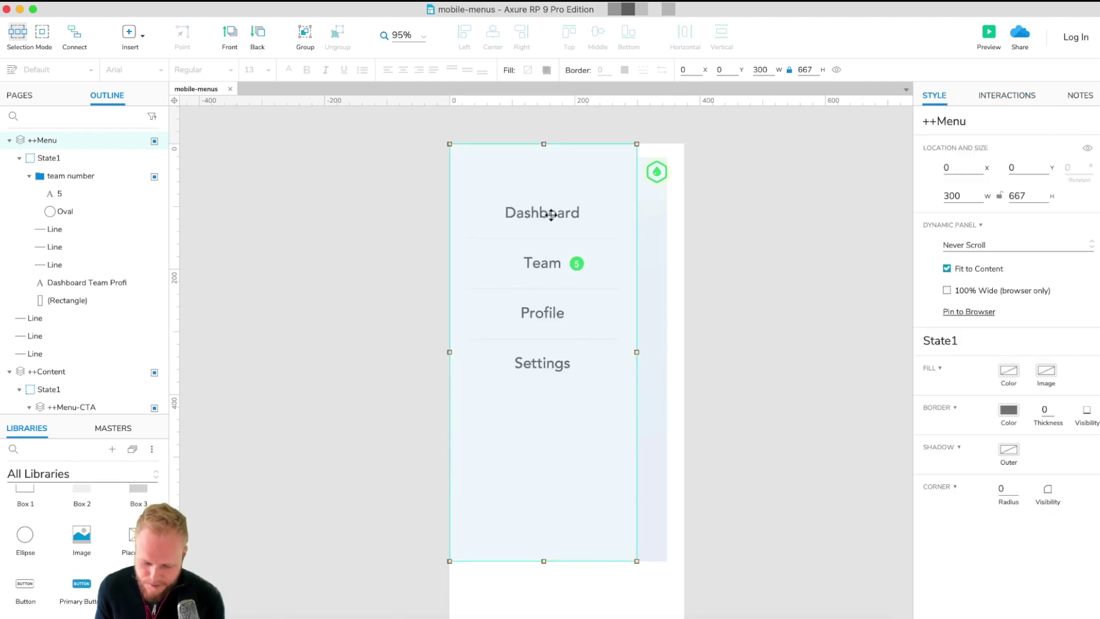
# Open the ++Menu dynamic panel for editing and rename its State1 to Expanded
pyautogui.doubleClick(536, 237)
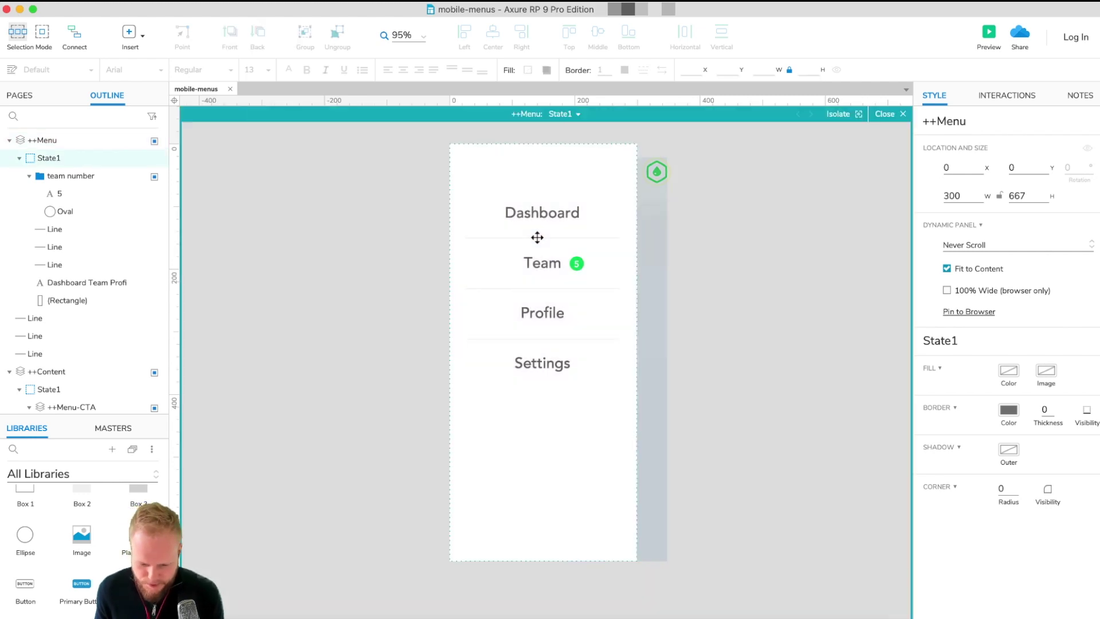
pyautogui.click(593, 171)
pyautogui.click(558, 114)
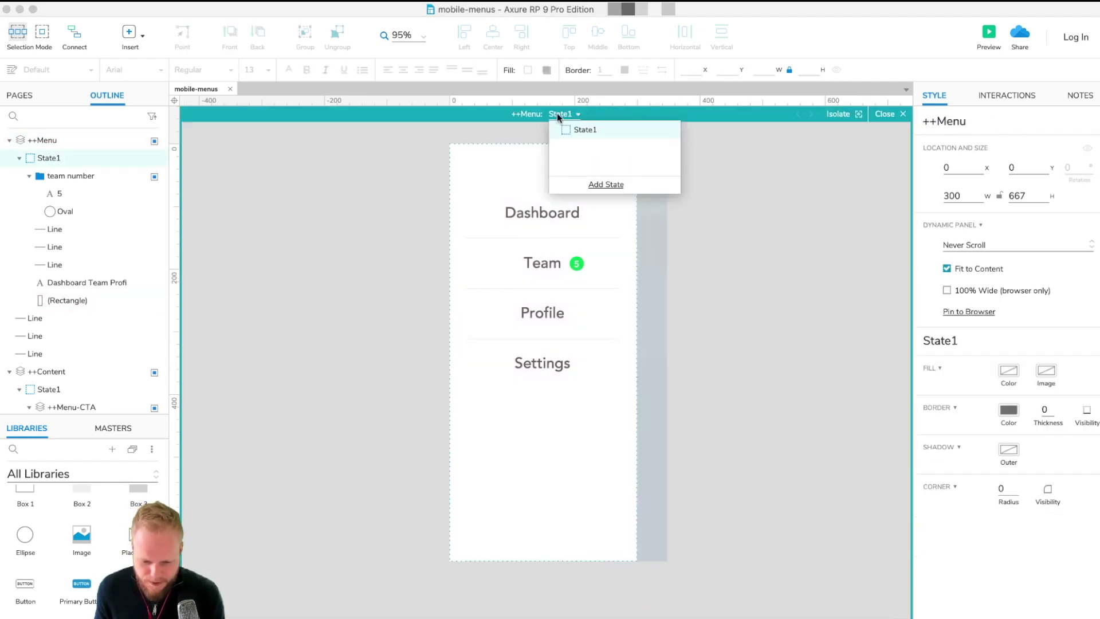
pyautogui.doubleClick(607, 130)
pyautogui.click(593, 132)
pyautogui.doubleClick(594, 132)
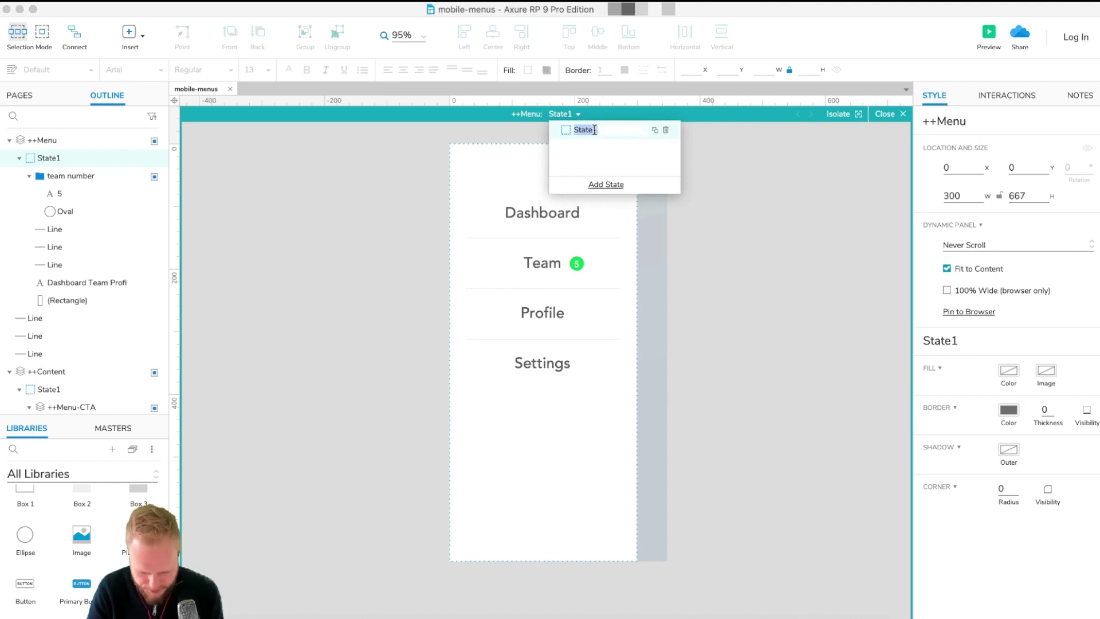
pyautogui.write('Expanded')
pyautogui.press('Return')
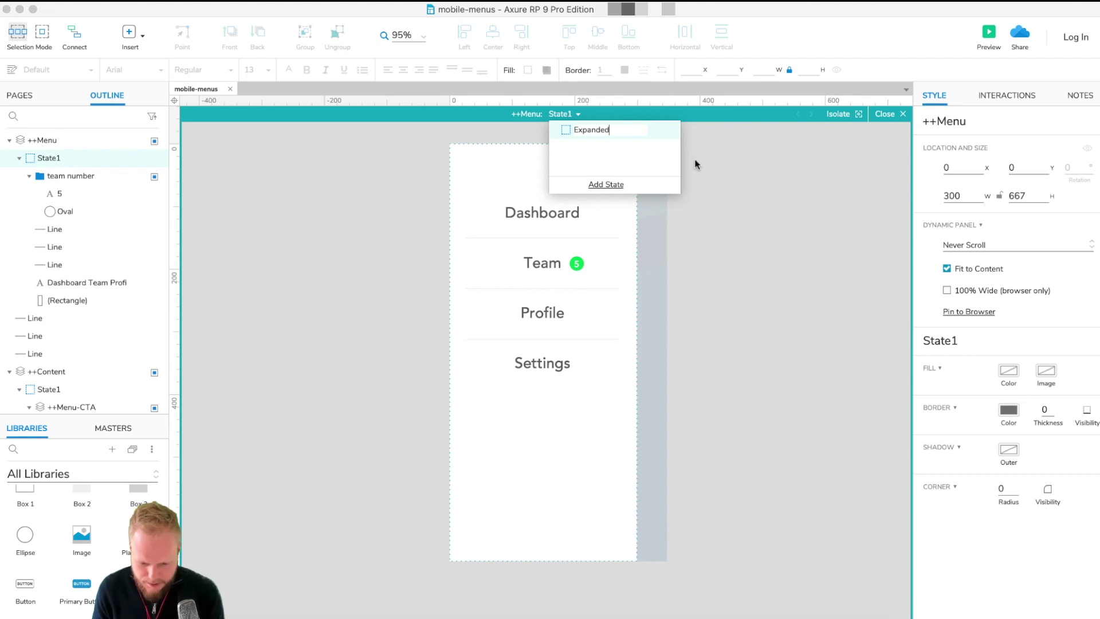
# Duplicate the Expanded state, name the copy Collapsed, and place it first in ++Menu's state order
pyautogui.click(655, 129)
pyautogui.write('Collapsed')
pyautogui.press('Return')
pyautogui.moveTo(596, 124); pyautogui.dragTo(596, 125)
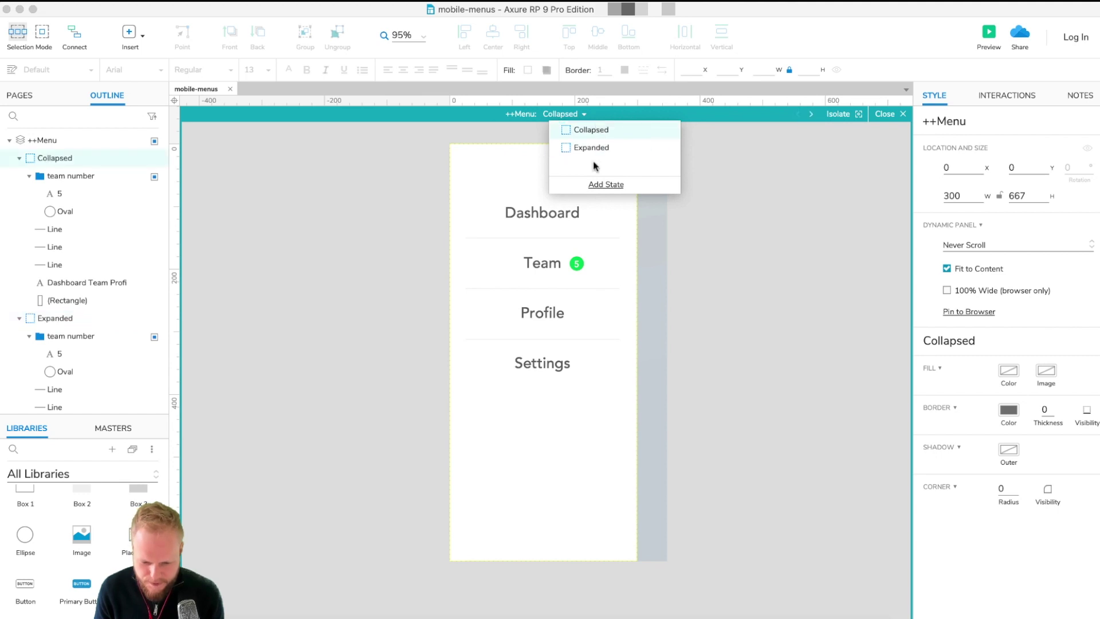
# Delete the background rectangle and all menu items from ++Menu's Collapsed state and exit the panel
pyautogui.click(505, 189)
pyautogui.press('Delete')
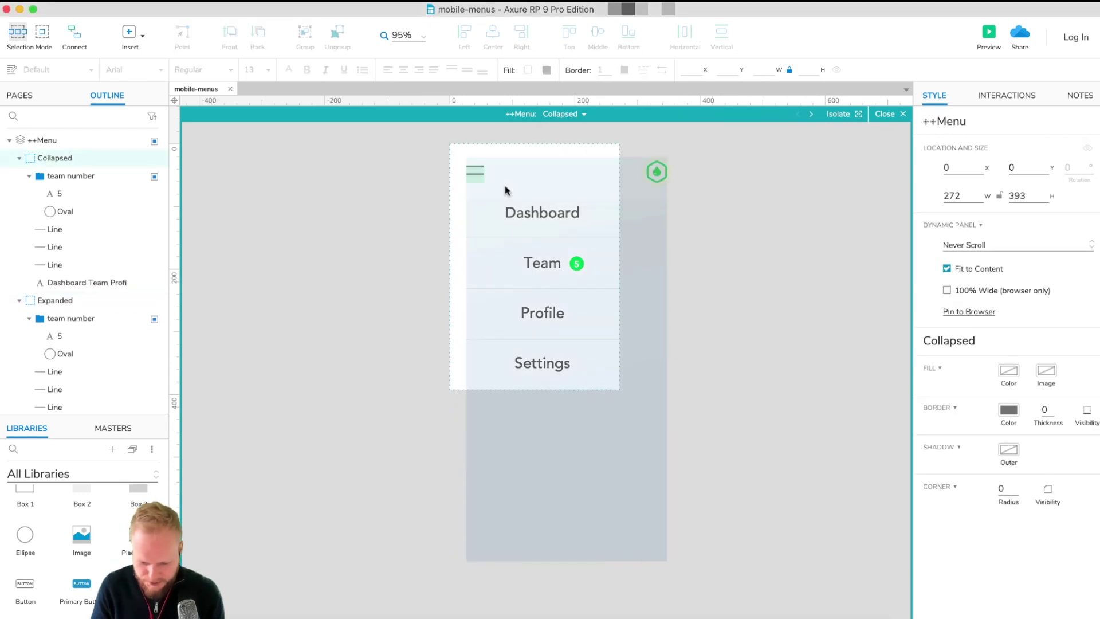
pyautogui.moveTo(414, 170); pyautogui.dragTo(653, 516)
pyautogui.press('Delete')
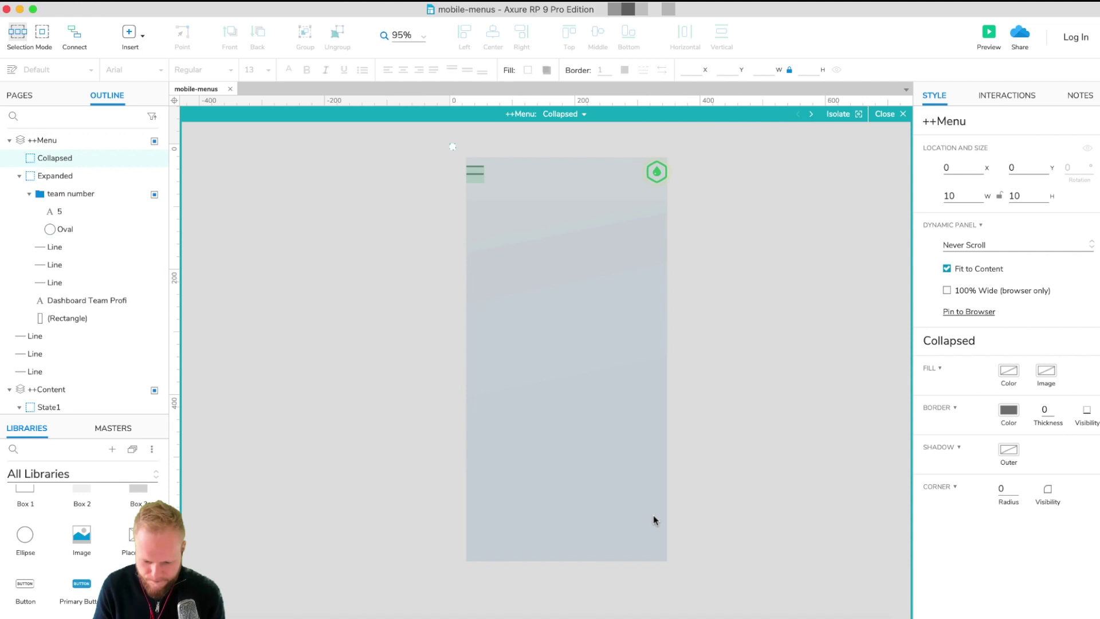
pyautogui.click(884, 115)
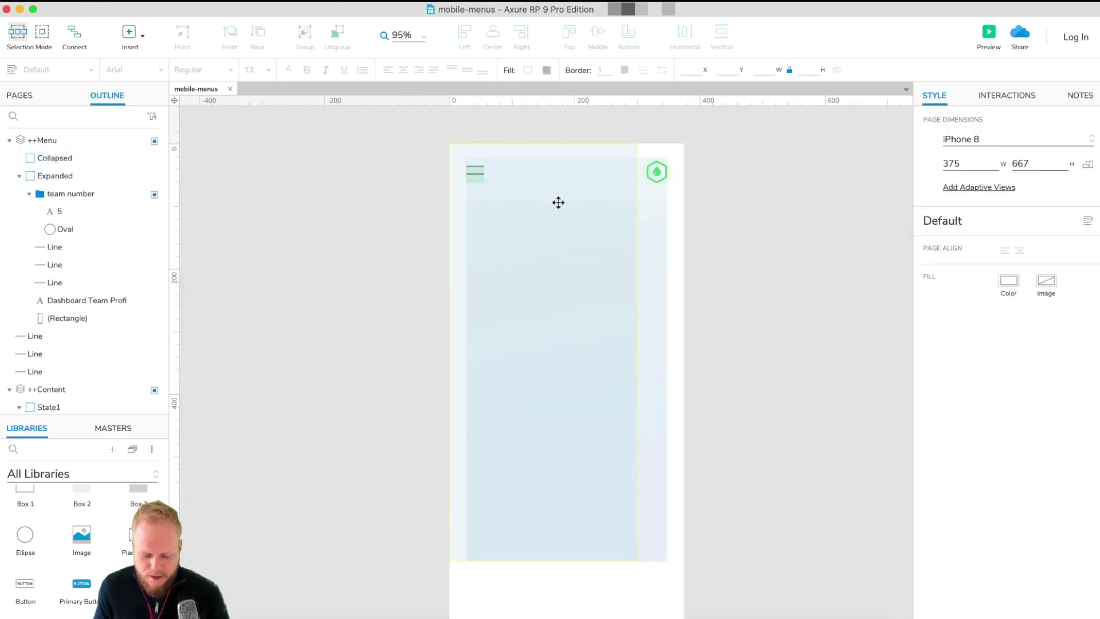
pyautogui.click(545, 192)
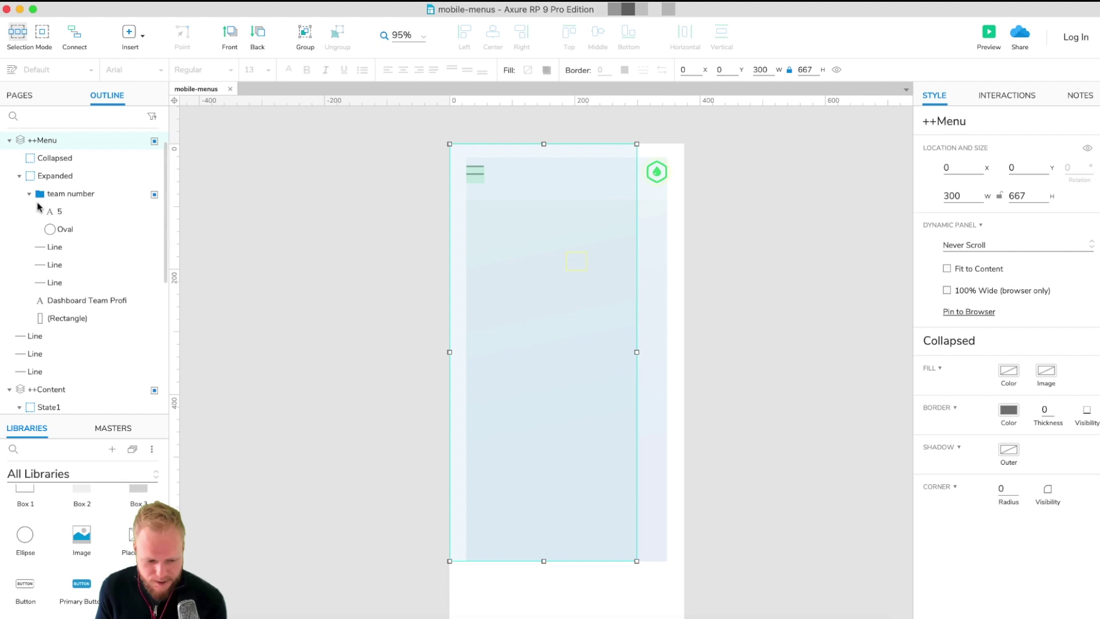
# Delete the Show ++Menu action from the hot spot in ++Menu-CTA's menu state
pyautogui.scroll(-3, 71, 235)
pyautogui.scroll(4, 71, 260)
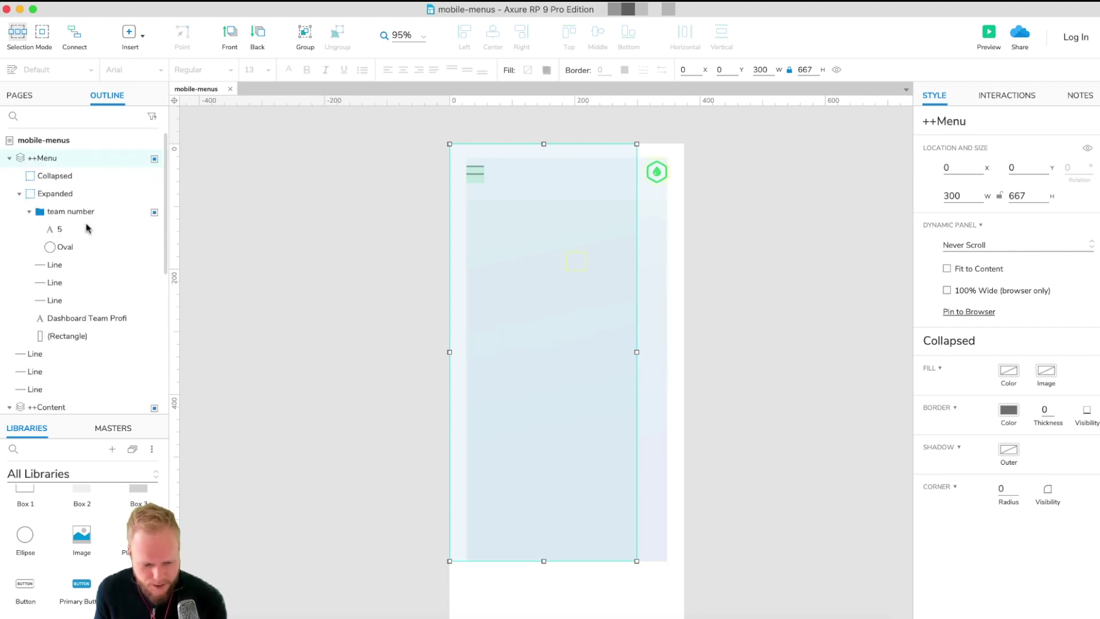
pyautogui.scroll(-3, 81, 298)
pyautogui.doubleClick(83, 388)
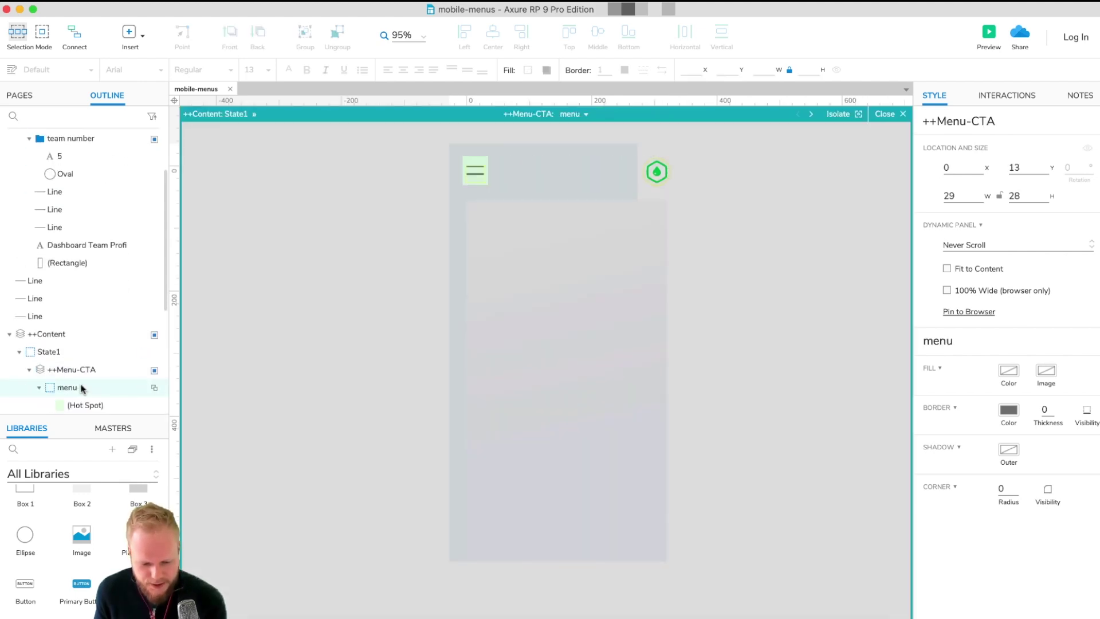
pyautogui.click(479, 158)
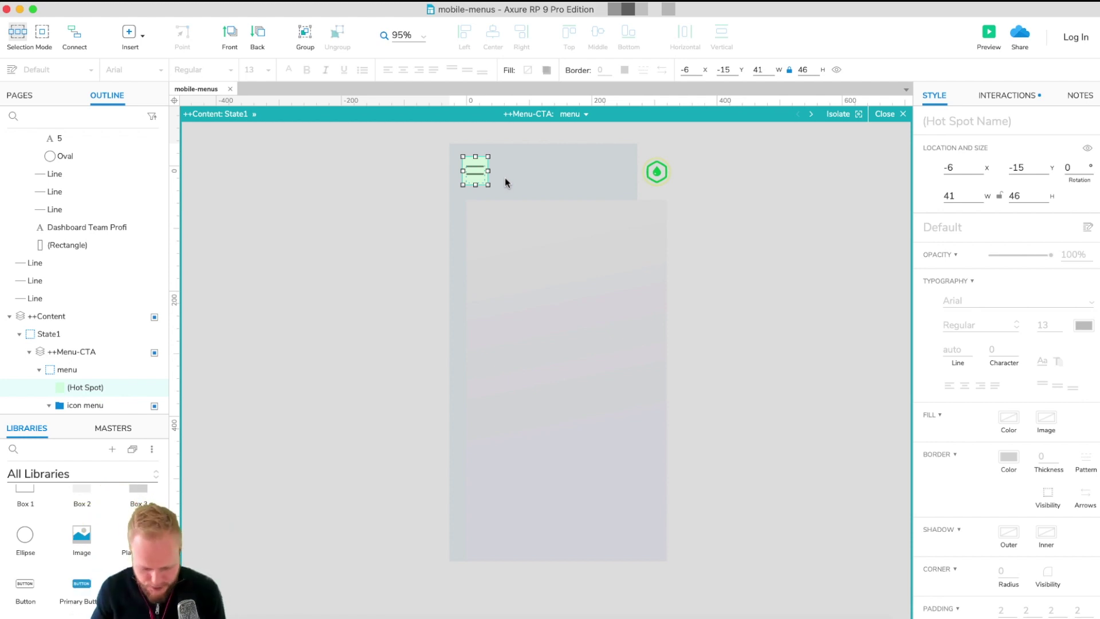
pyautogui.click(449, 172)
pyautogui.click(474, 164)
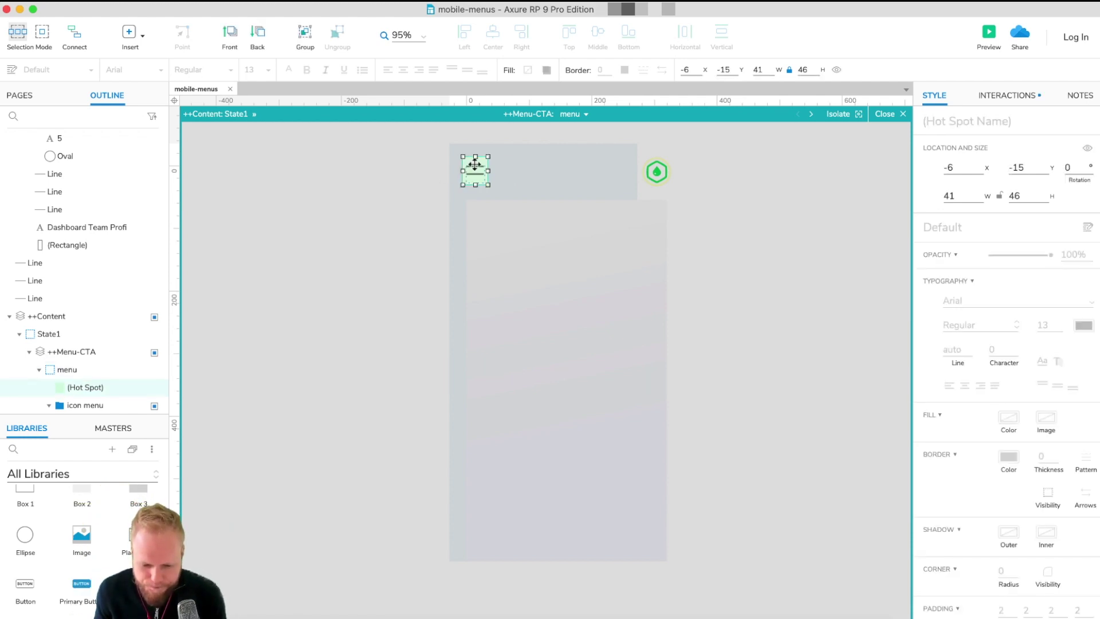
pyautogui.click(1010, 97)
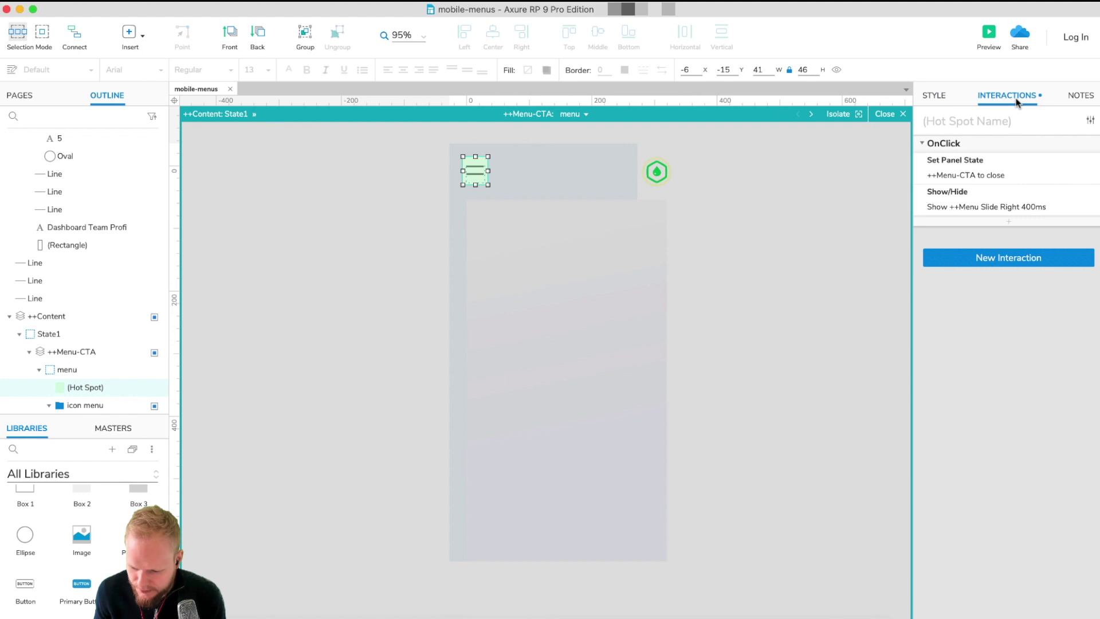
pyautogui.click(993, 195)
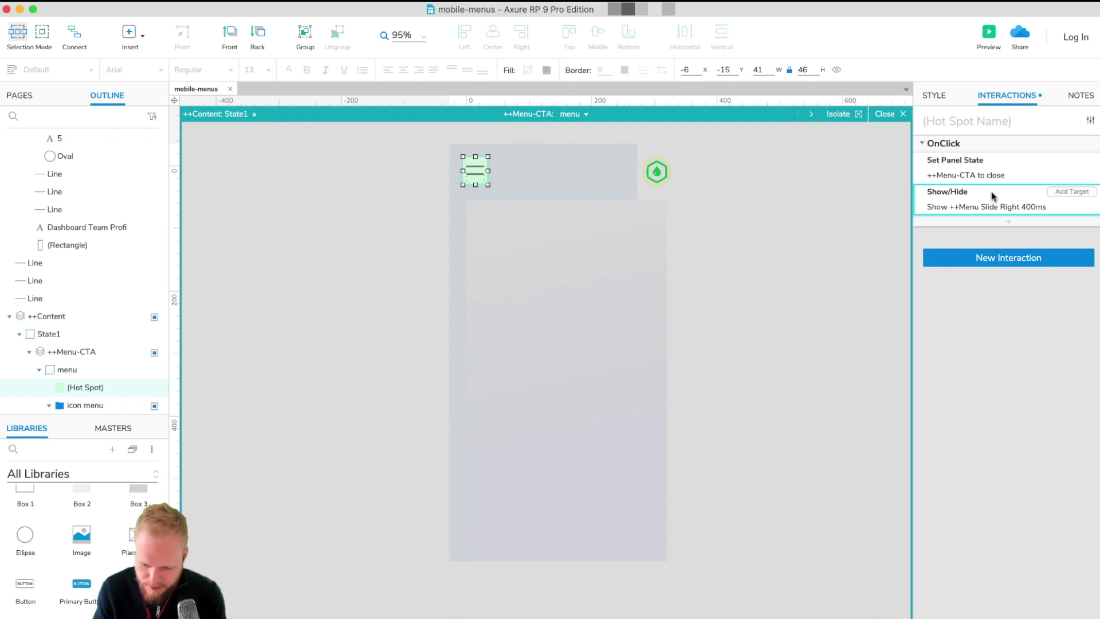
pyautogui.press('Delete')
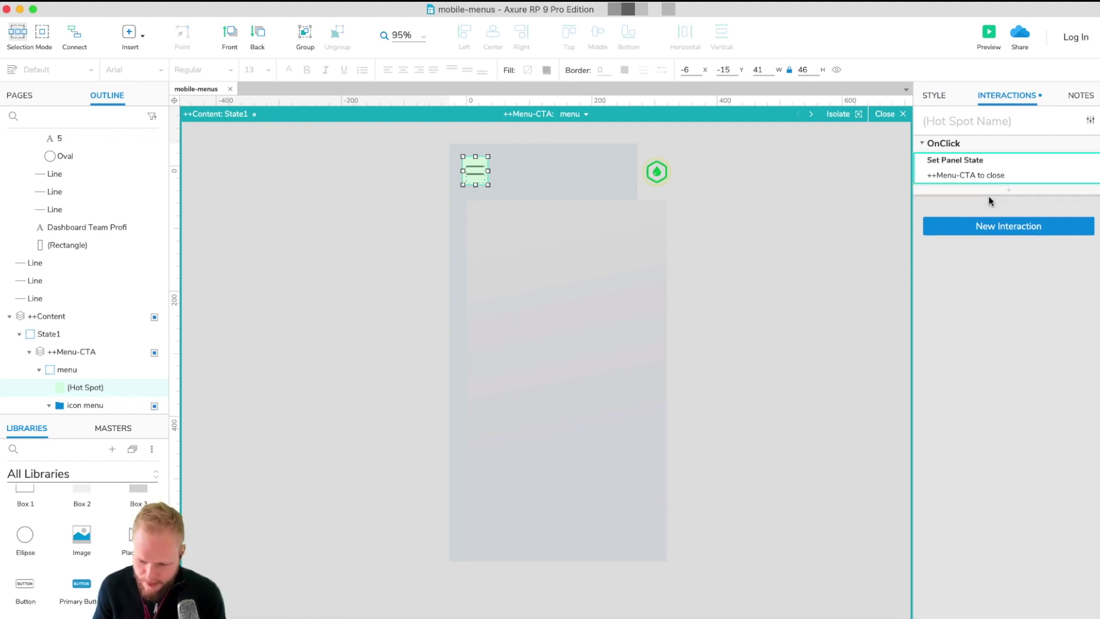
# Add a Set Panel State action to the menu state's hot spot that switches ++Menu to Expanded
pyautogui.click(1005, 191)
pyautogui.click(951, 347)
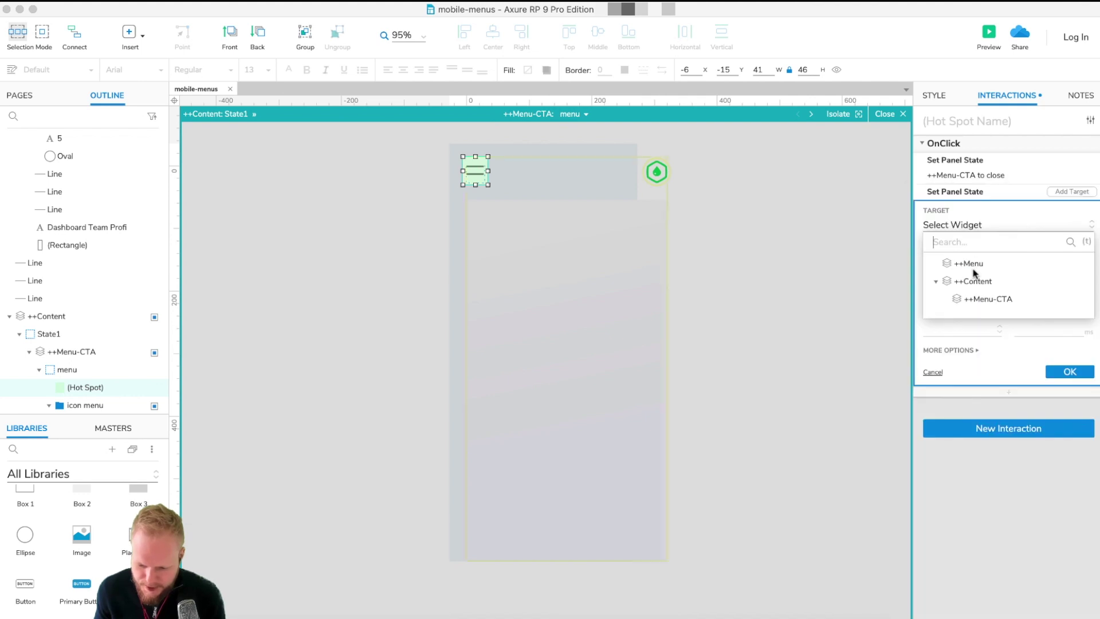
pyautogui.click(975, 264)
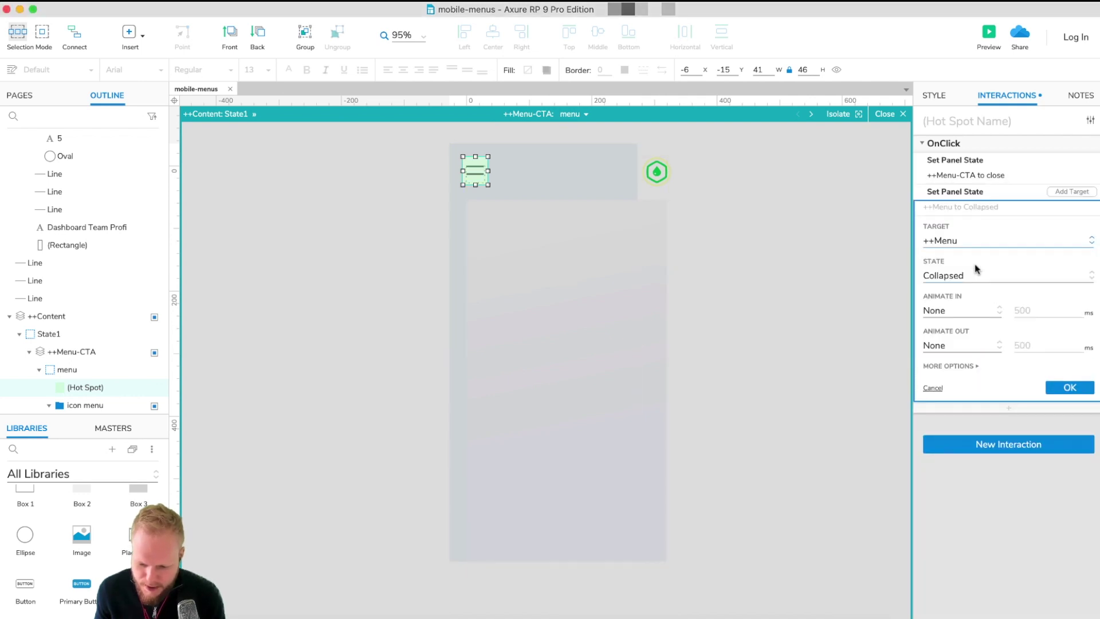
pyautogui.click(969, 279)
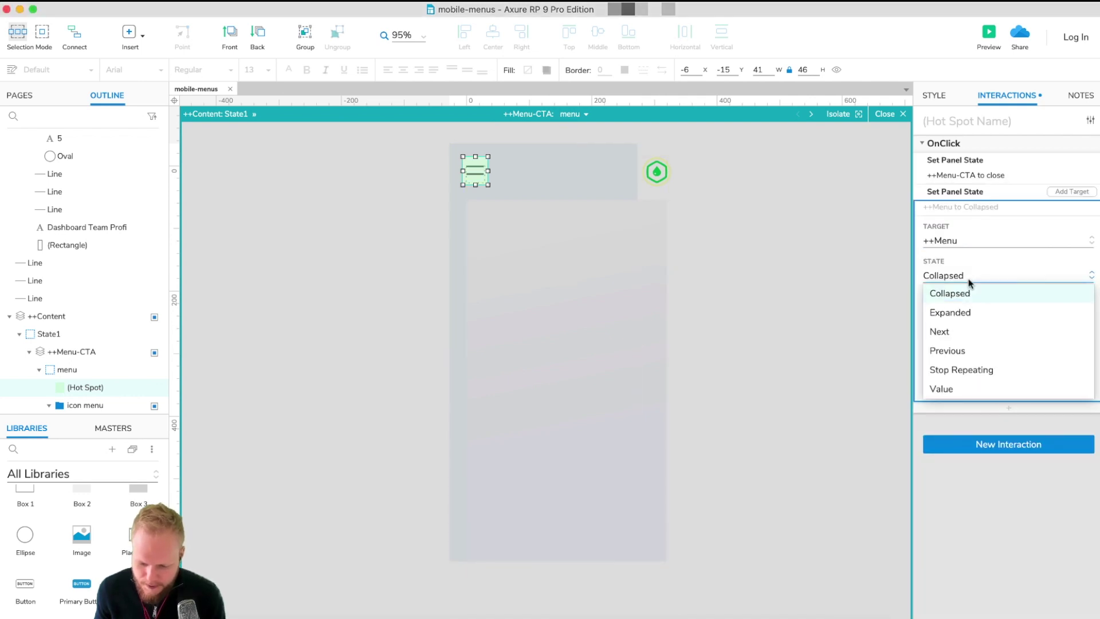
pyautogui.click(966, 314)
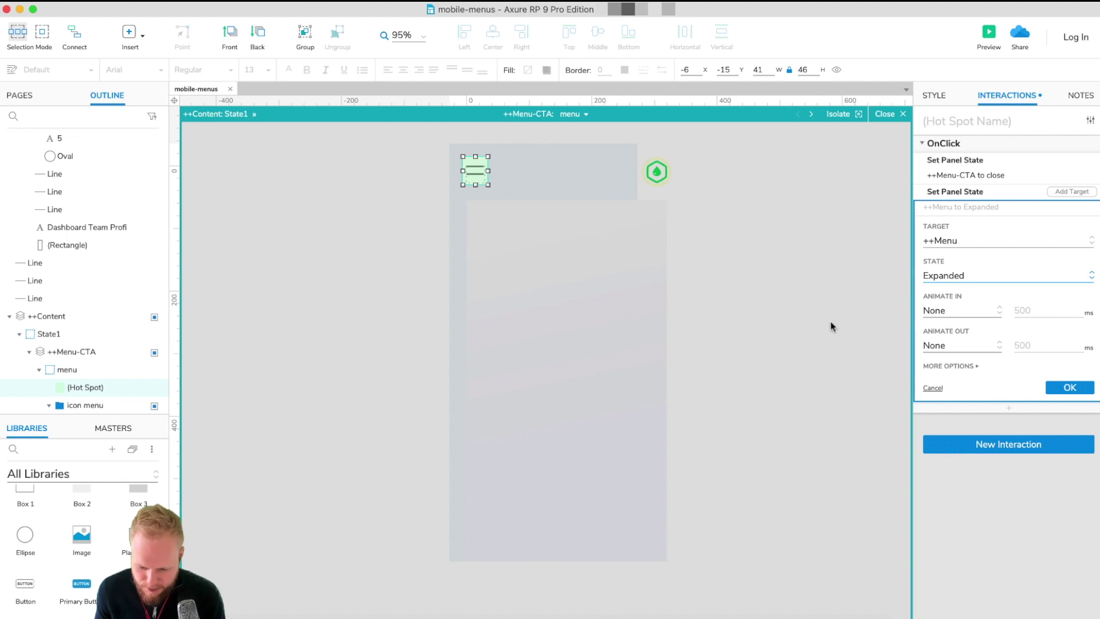
# Set the ++Menu state change to animate in with Slide Right at 400 ms and animate out with None
pyautogui.click(962, 314)
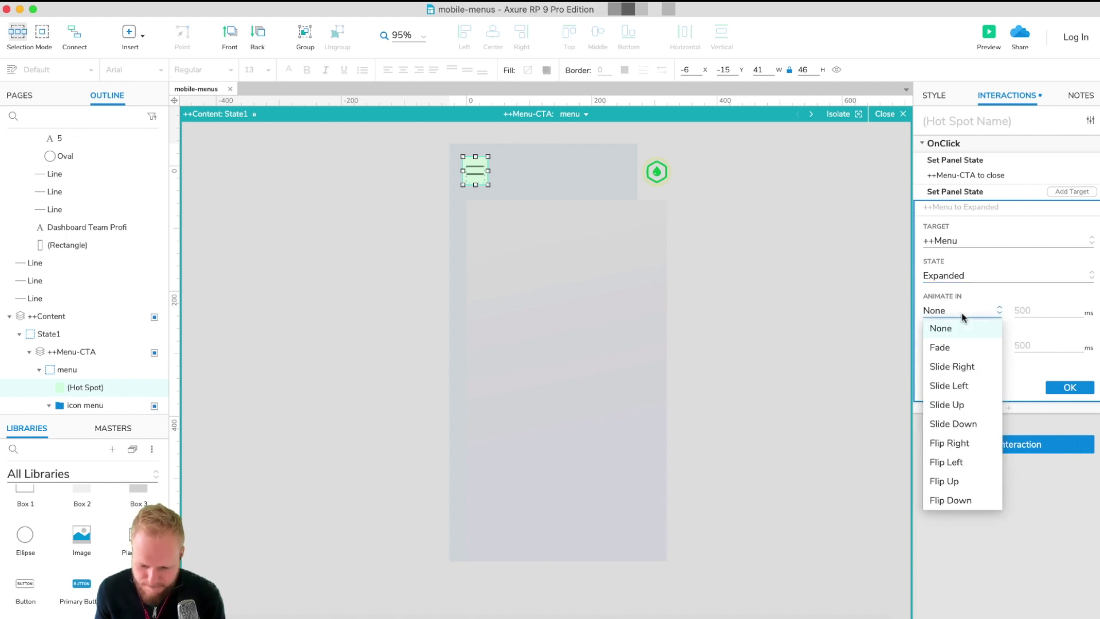
pyautogui.click(964, 367)
pyautogui.click(1022, 310)
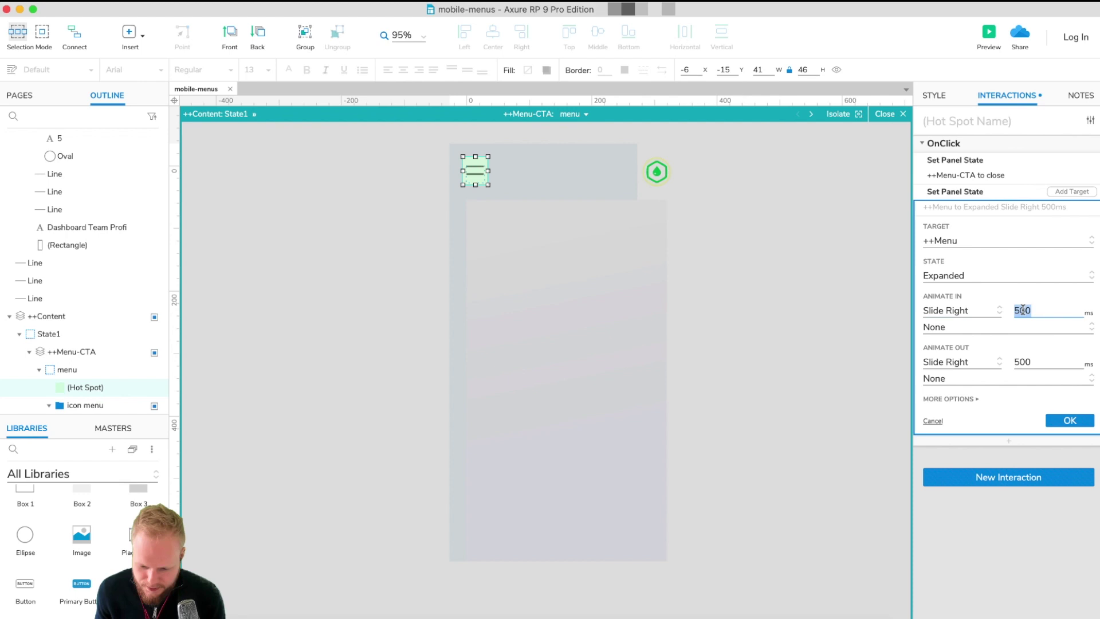
pyautogui.write('400')
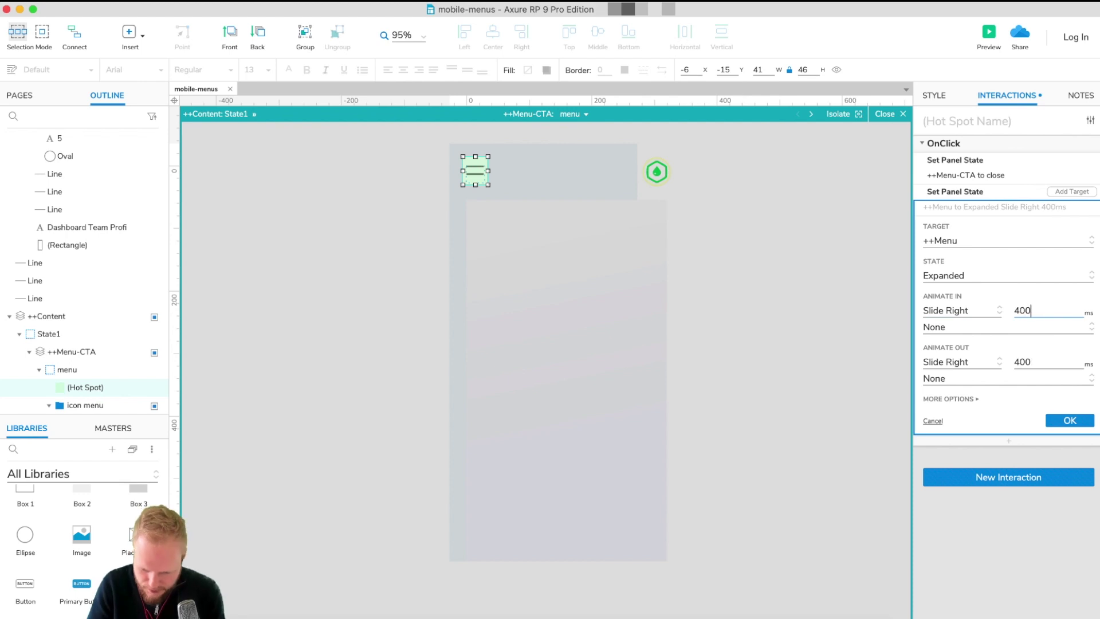
pyautogui.click(961, 362)
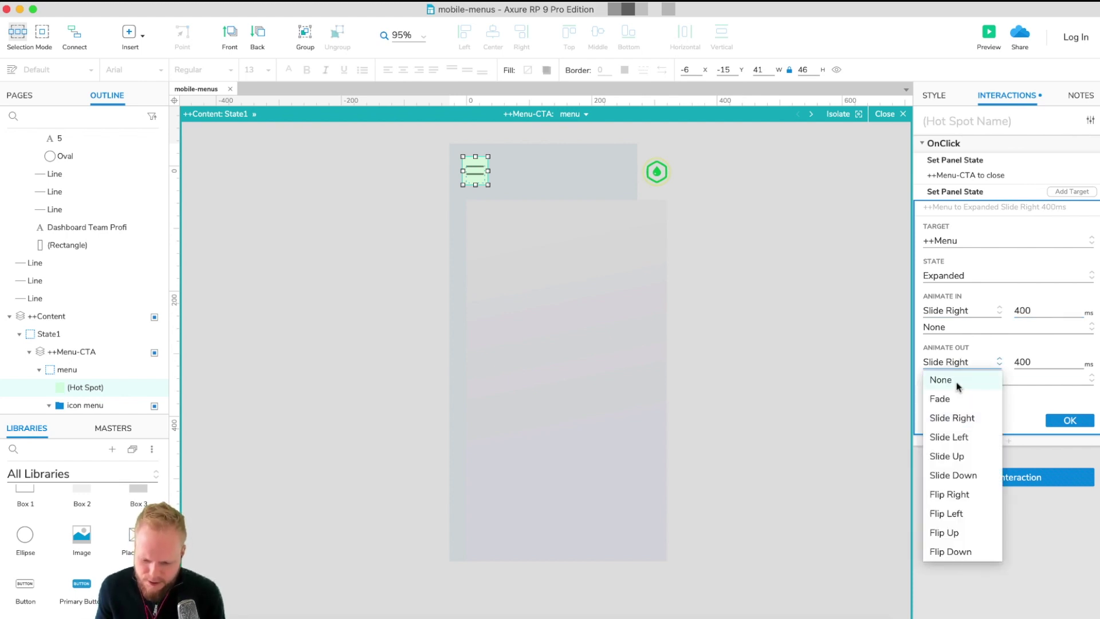
pyautogui.click(956, 381)
# Make the ++Menu state change push/pull widgets to the right and confirm the action
pyautogui.click(959, 382)
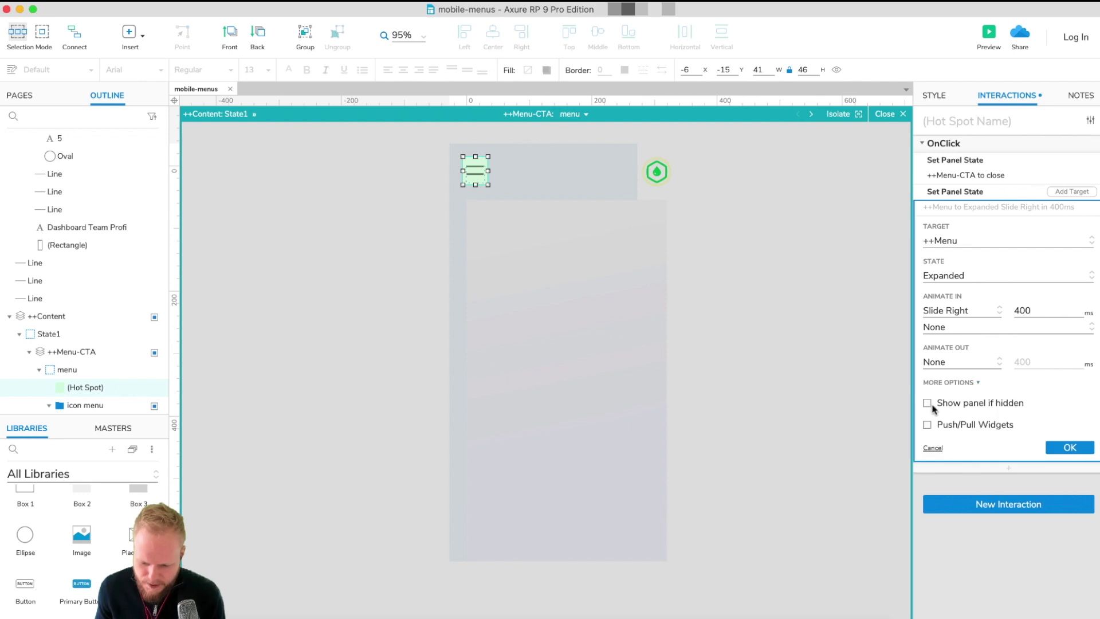
pyautogui.click(926, 424)
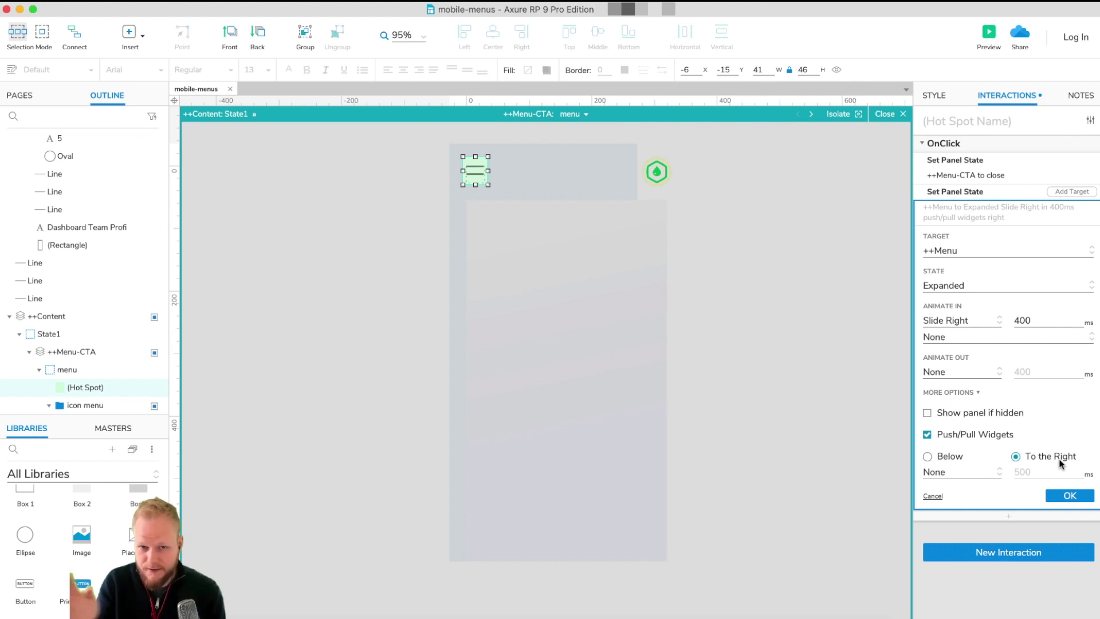
pyautogui.click(1069, 495)
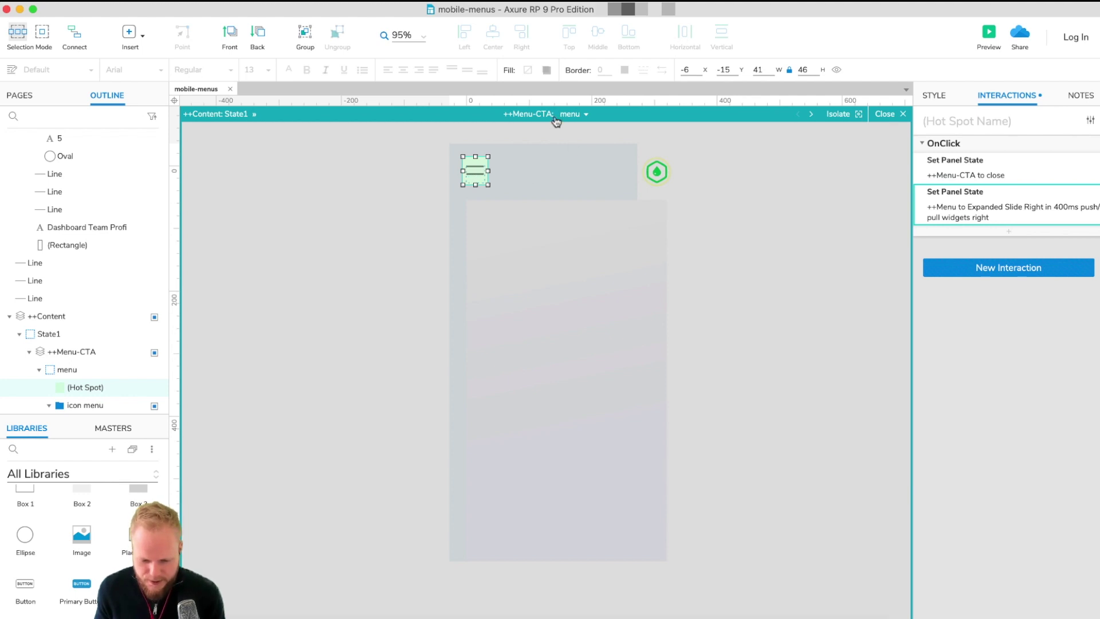
# In ++Menu-CTA's close state, replace the hot spot's Hide ++Menu action with the copied Set Panel State action for ++Menu
pyautogui.click(816, 113)
pyautogui.click(475, 173)
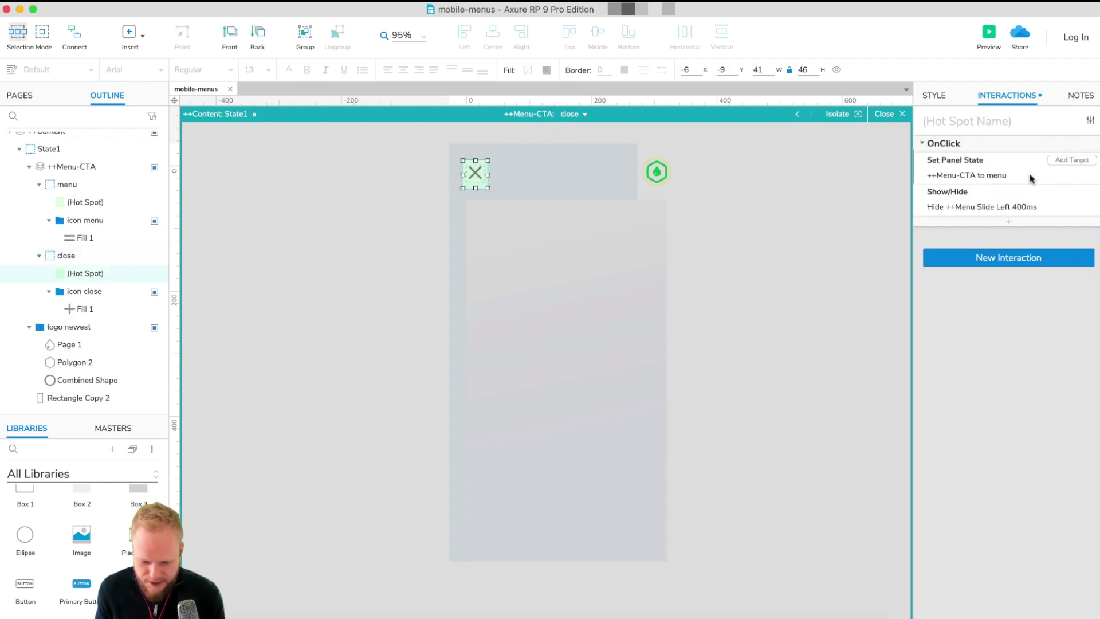
pyautogui.click(981, 198)
pyautogui.press('Delete')
pyautogui.press('super+v')
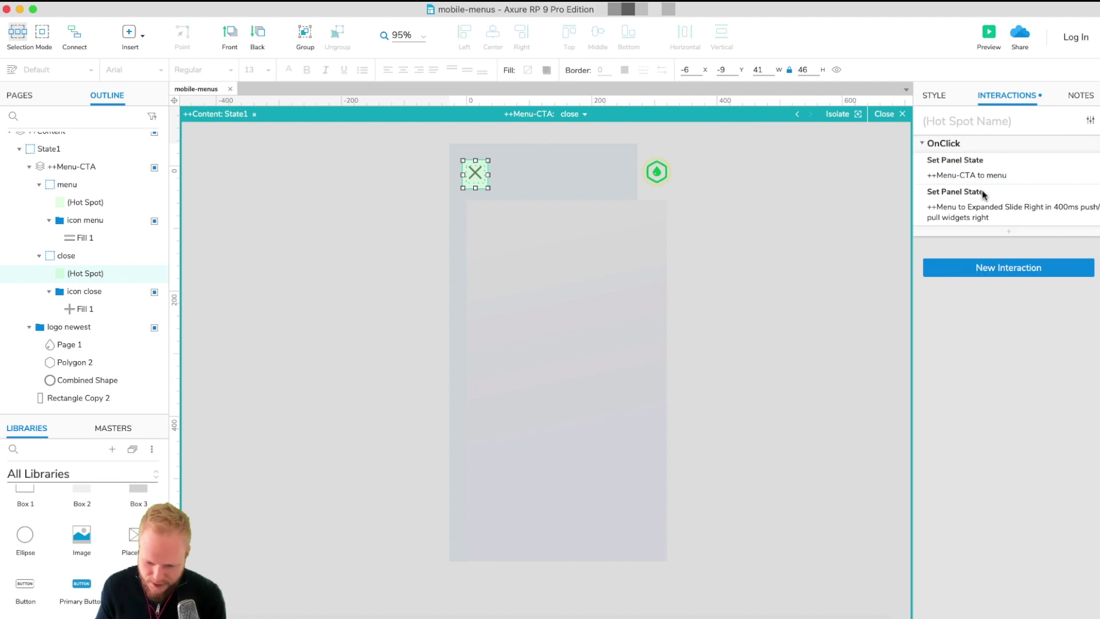
# Change the pasted ++Menu action to the Collapsed state with Slide Left as its animate-in effect, and confirm it
pyautogui.click(1004, 217)
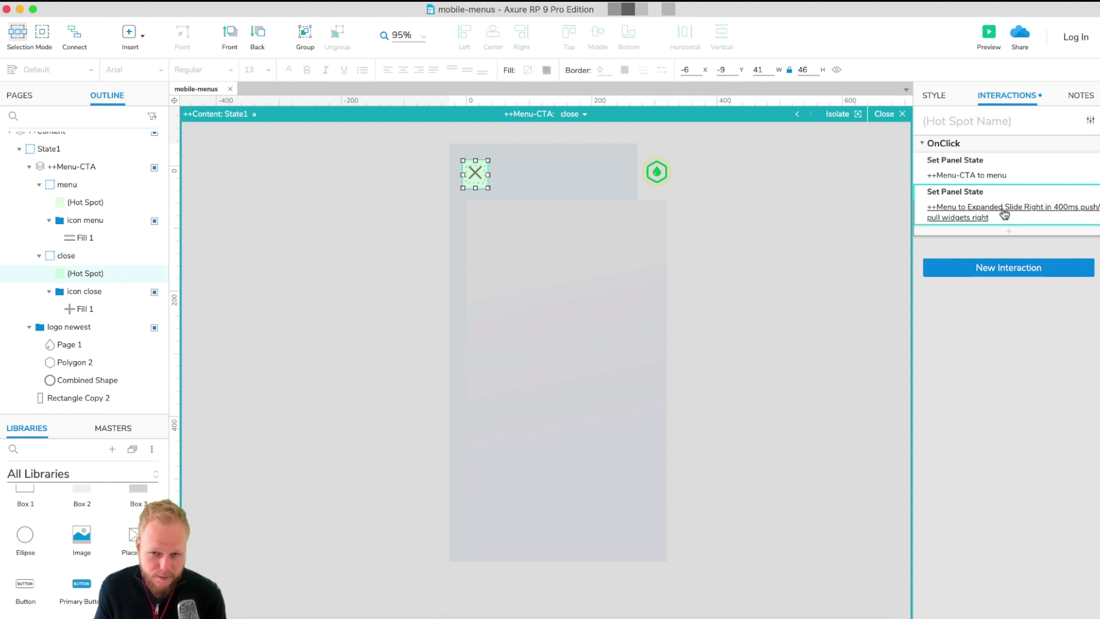
pyautogui.click(1031, 207)
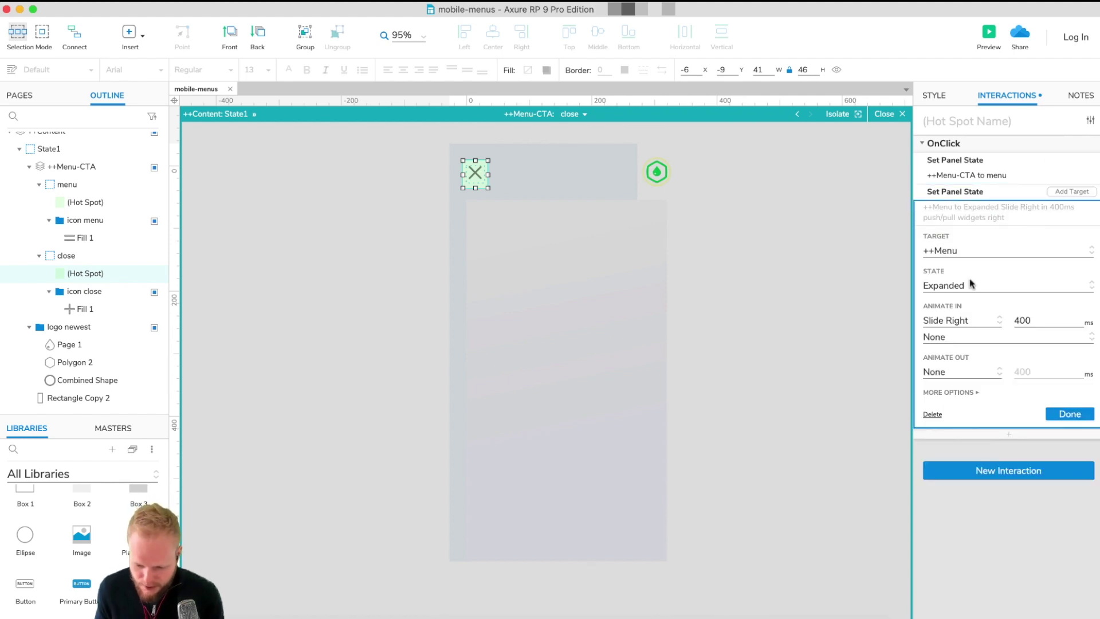
pyautogui.click(951, 288)
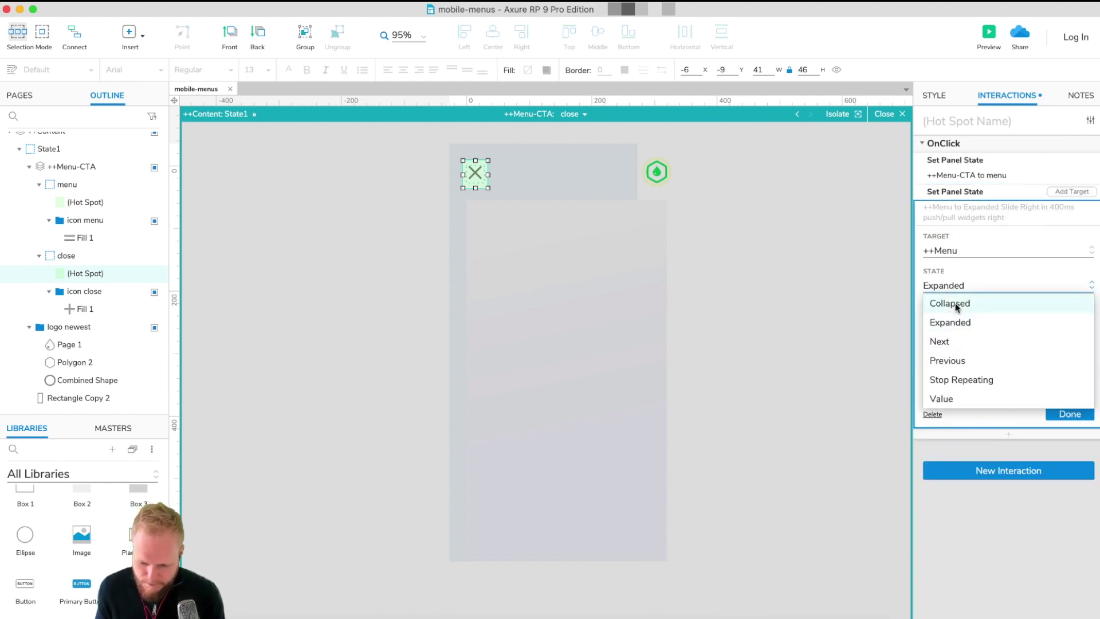
pyautogui.click(953, 304)
pyautogui.click(970, 324)
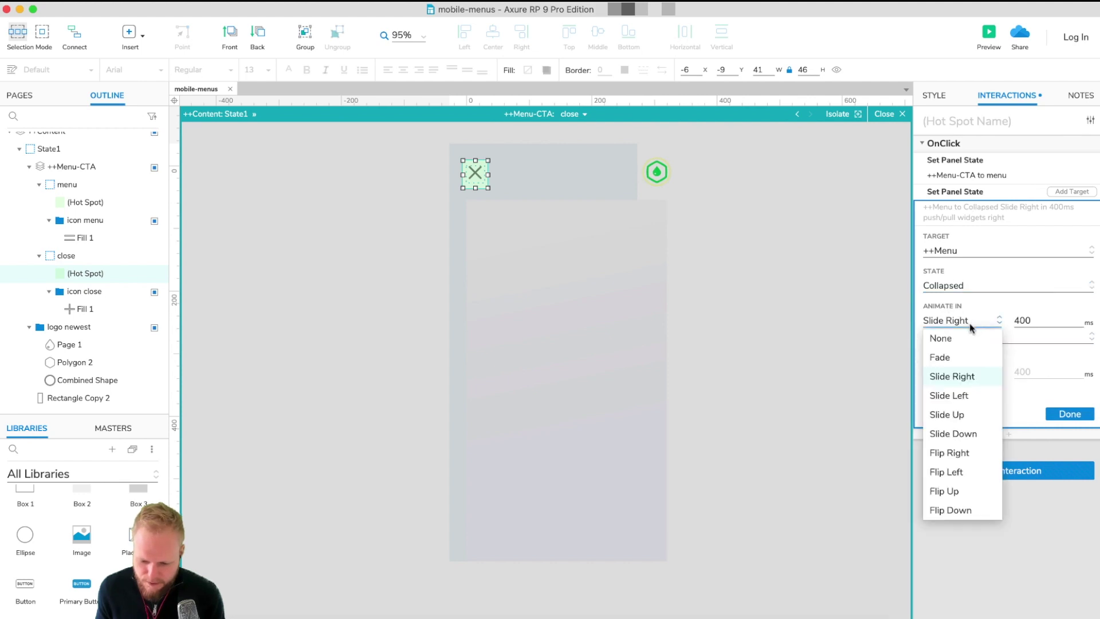
pyautogui.click(961, 394)
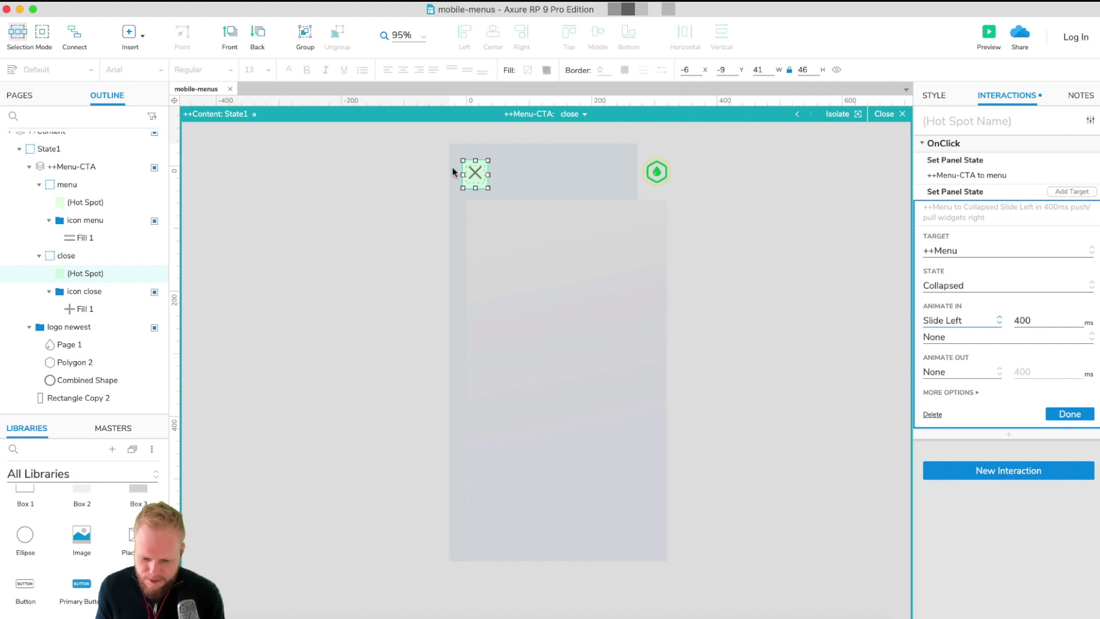
pyautogui.click(957, 392)
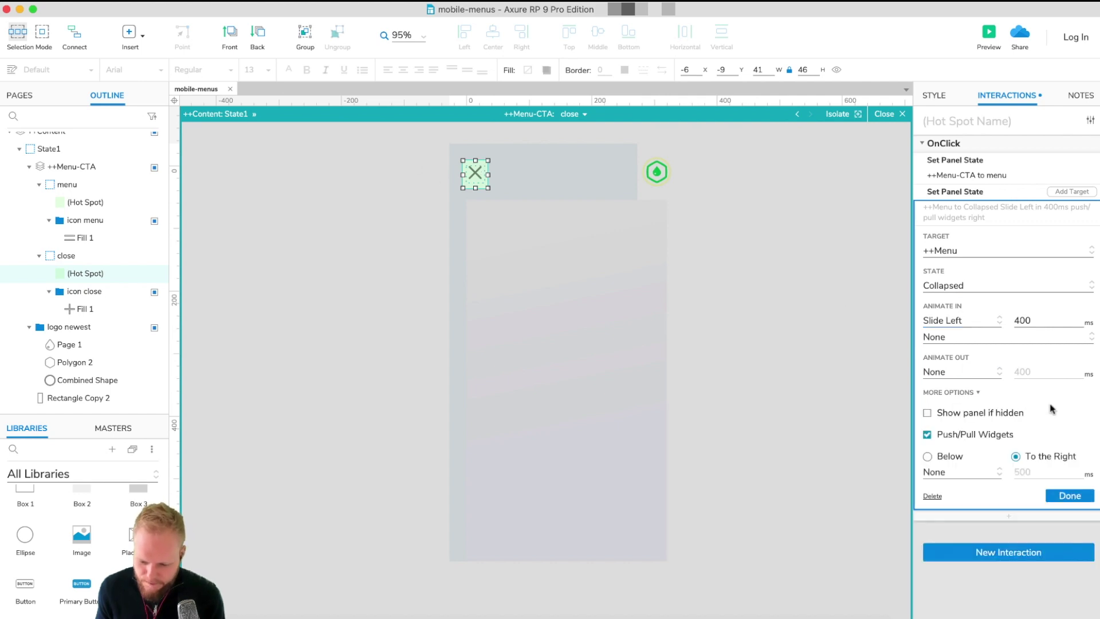
pyautogui.click(1063, 497)
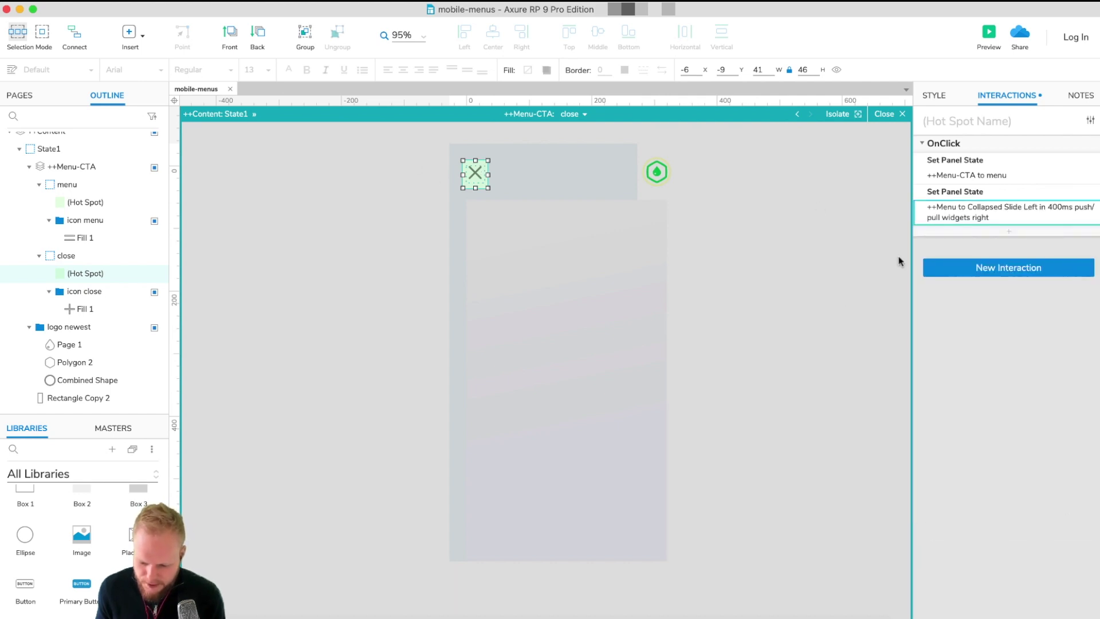
# Preview the prototype in the browser, toggle the side menu open and closed several times, and close the preview
pyautogui.press('super+period')
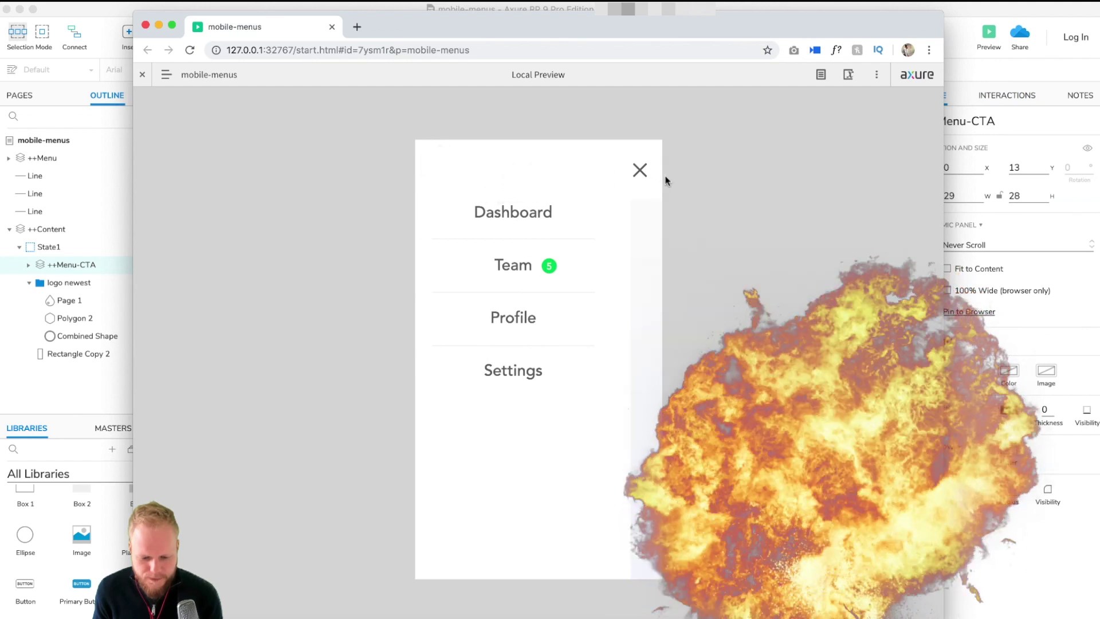
pyautogui.click(639, 170)
pyautogui.click(442, 167)
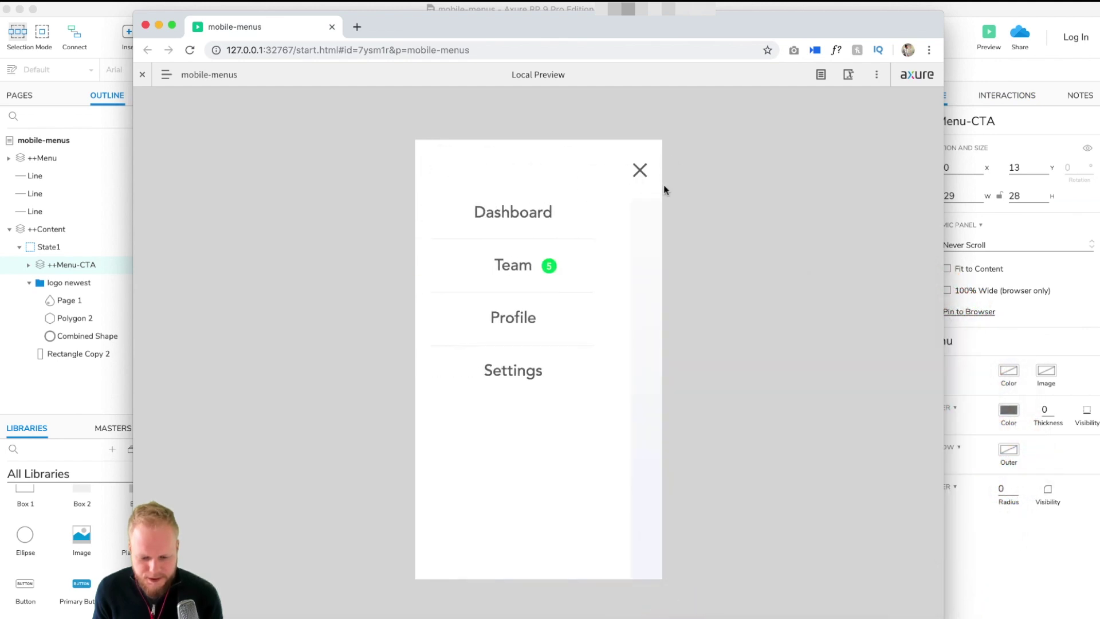
pyautogui.click(639, 170)
pyautogui.click(442, 169)
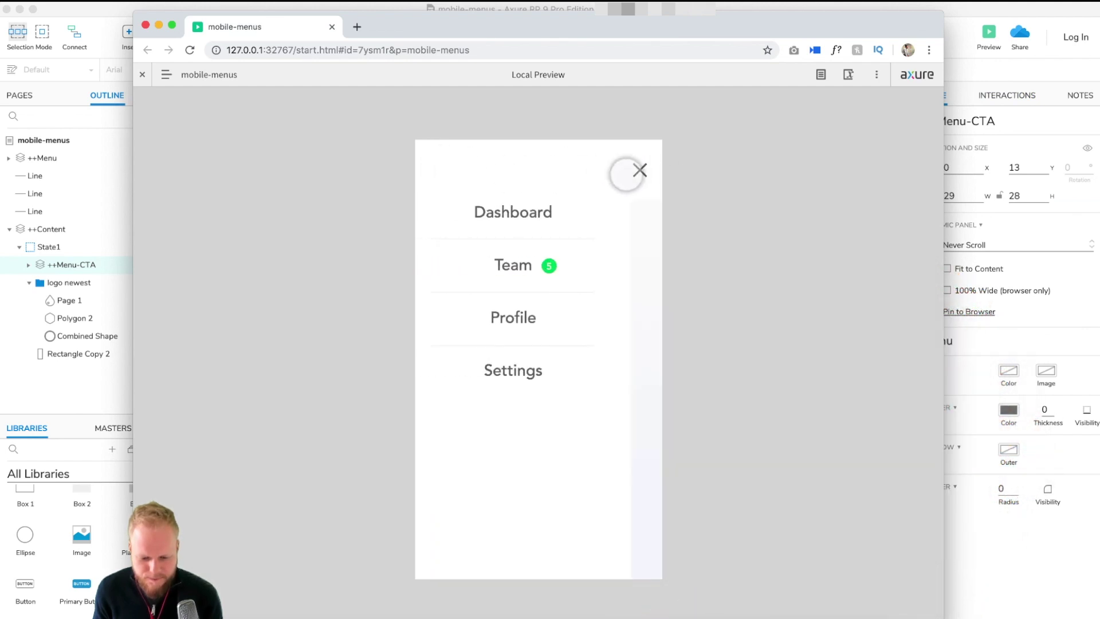
pyautogui.click(333, 28)
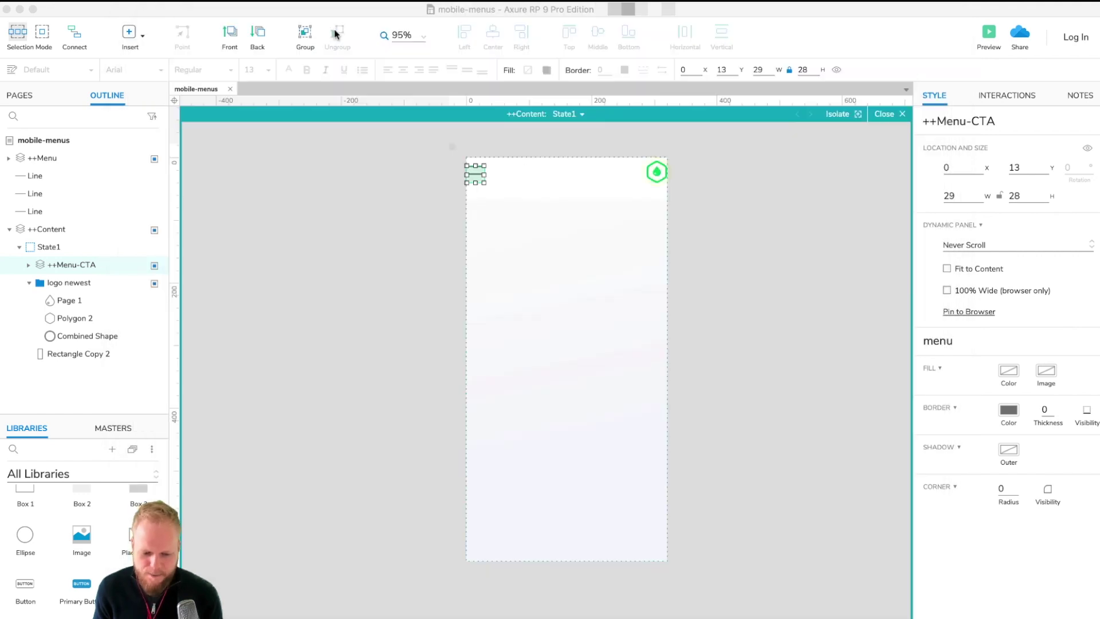
# On the hot spot in ++Menu-CTA's menu state, set the ++Menu action's push/pull animation to Ease Out Cubic at 400 ms and confirm
pyautogui.click(901, 155)
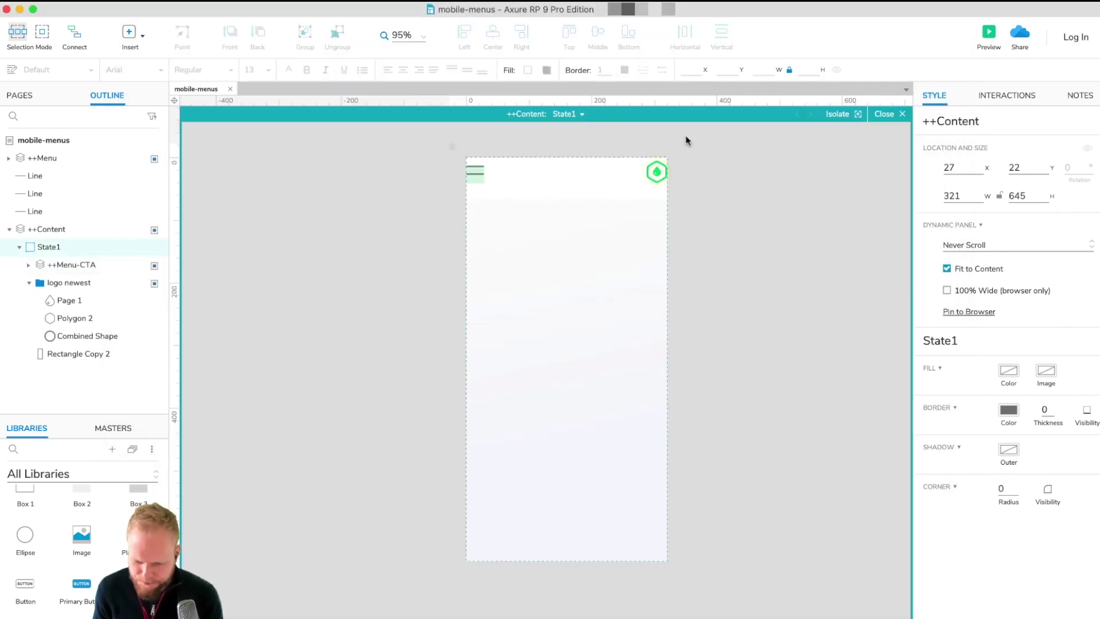
pyautogui.click(476, 172)
pyautogui.doubleClick(475, 177)
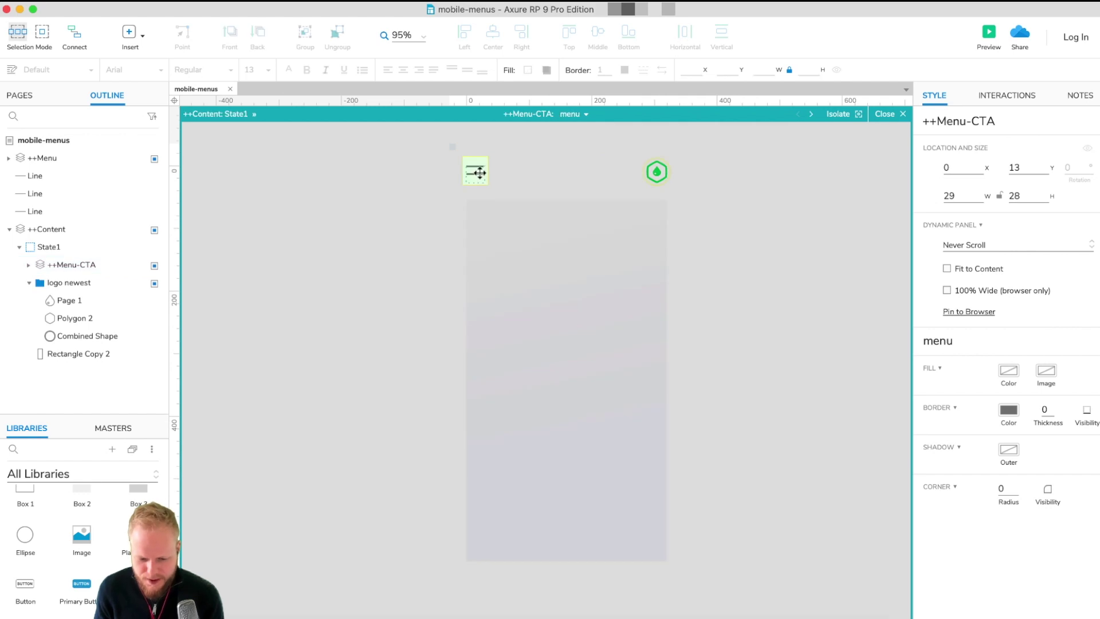
pyautogui.click(474, 170)
pyautogui.click(1014, 95)
pyautogui.click(974, 215)
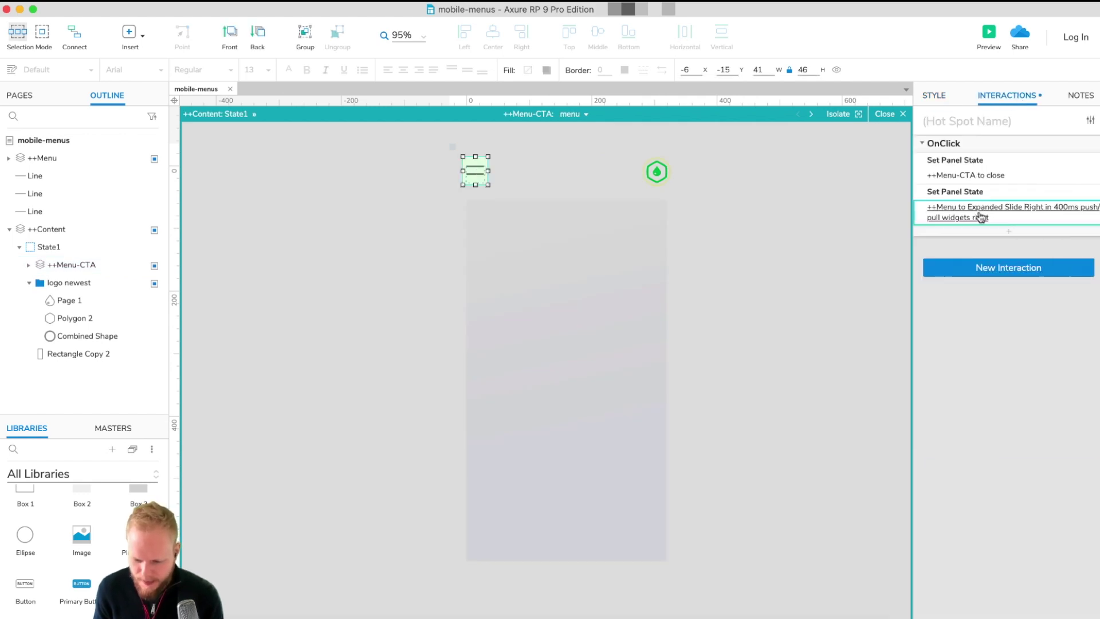
pyautogui.click(971, 393)
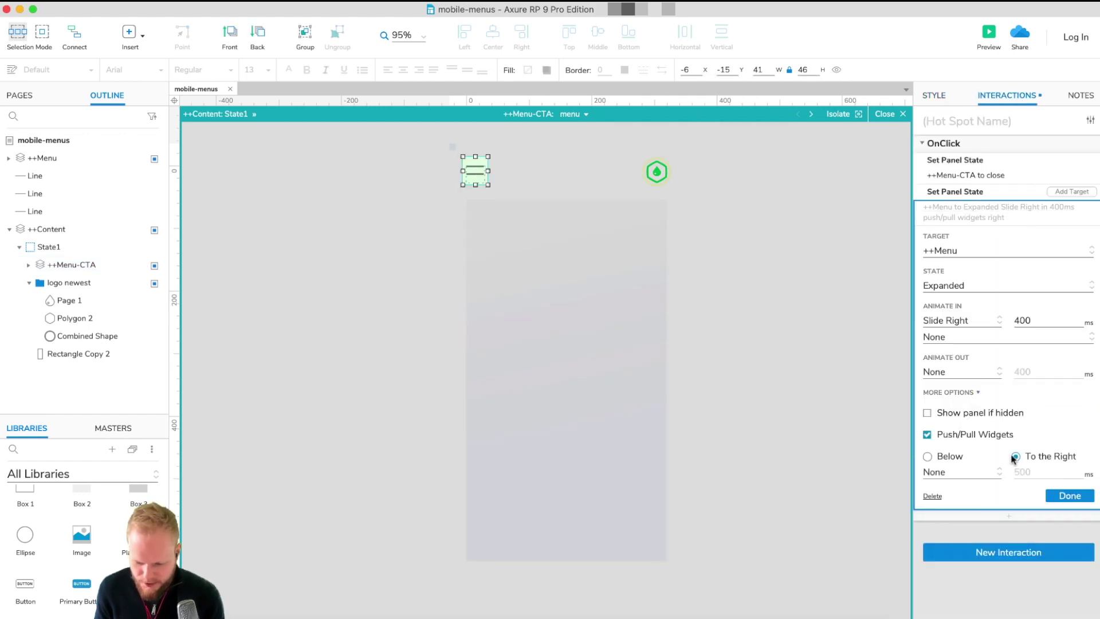
pyautogui.click(954, 472)
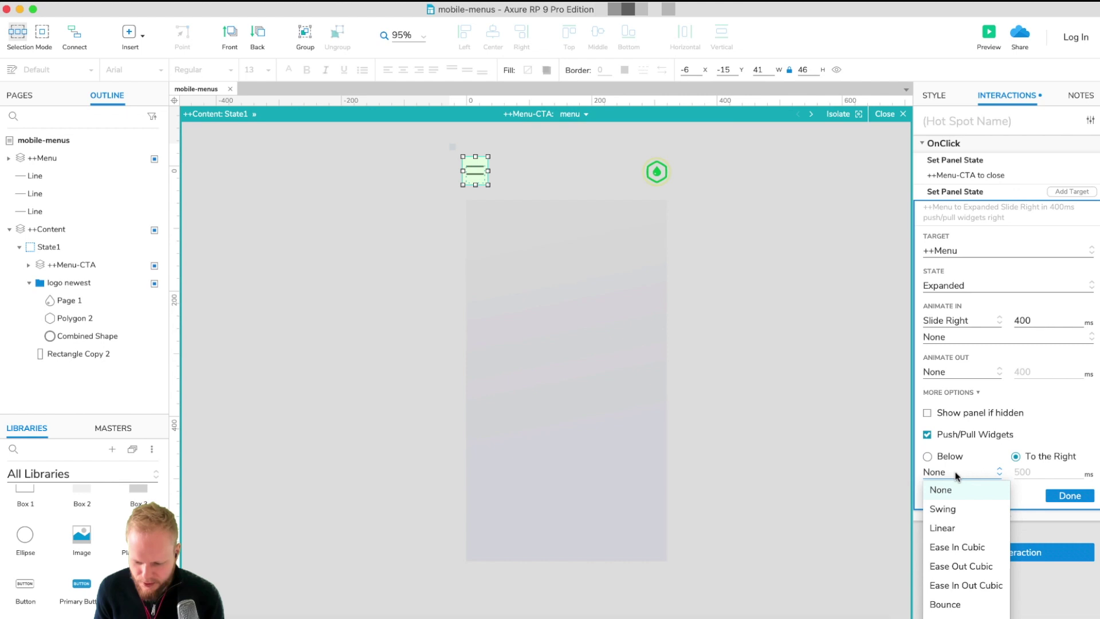
pyautogui.click(966, 547)
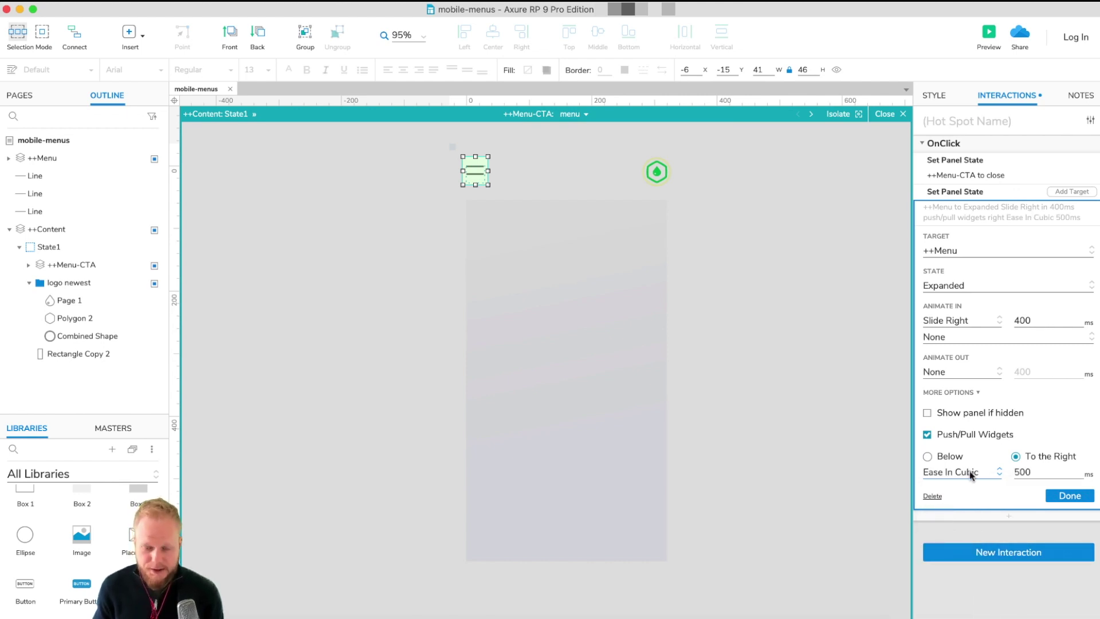
pyautogui.click(969, 473)
pyautogui.click(974, 566)
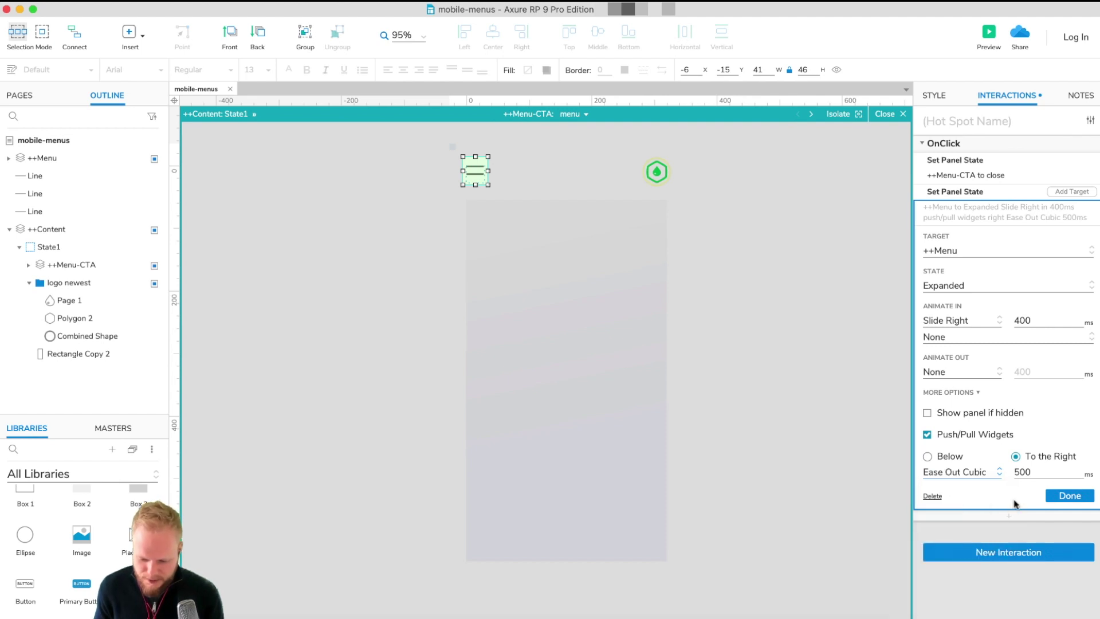
pyautogui.doubleClick(1030, 473)
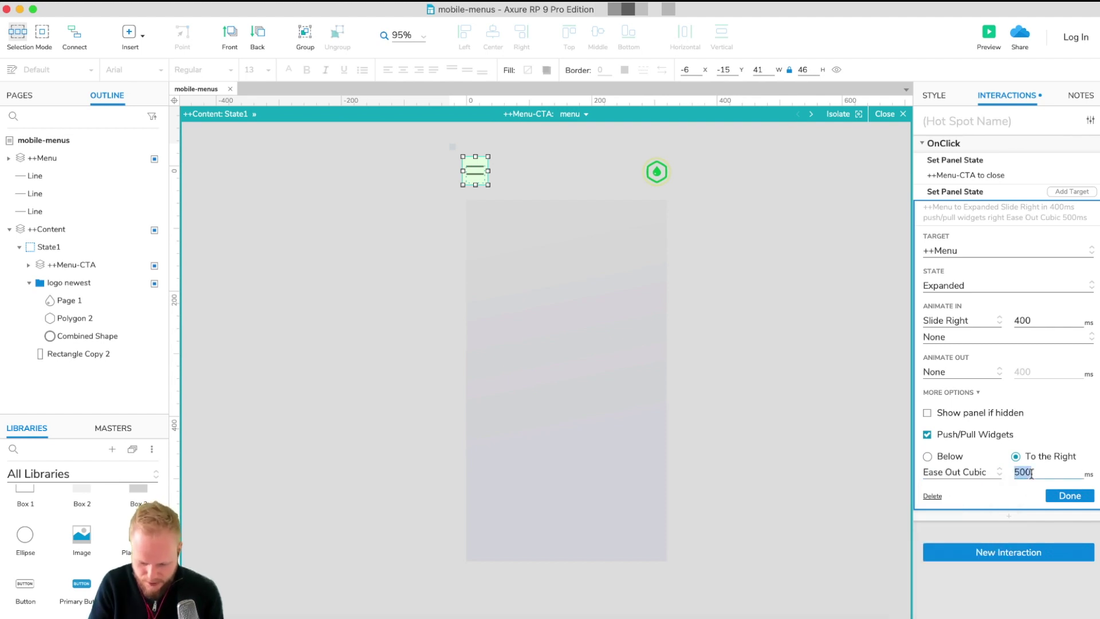
pyautogui.write('400')
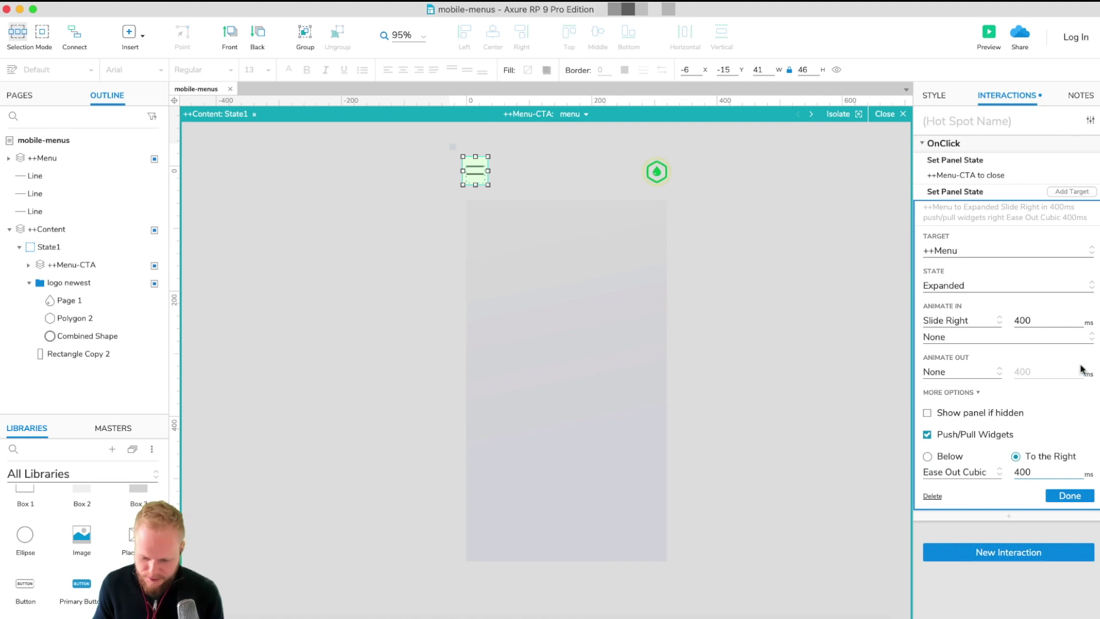
pyautogui.click(1069, 495)
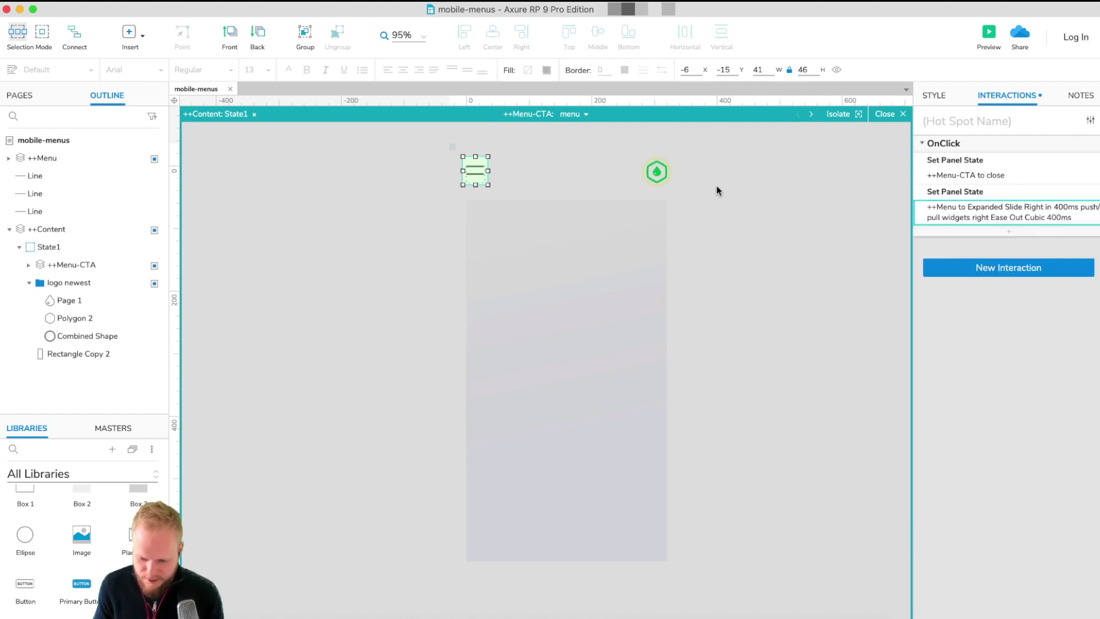
# Preview the prototype again to examine the eased push animation while opening and closing the menu, and close the preview
pyautogui.click(776, 204)
pyautogui.click(989, 32)
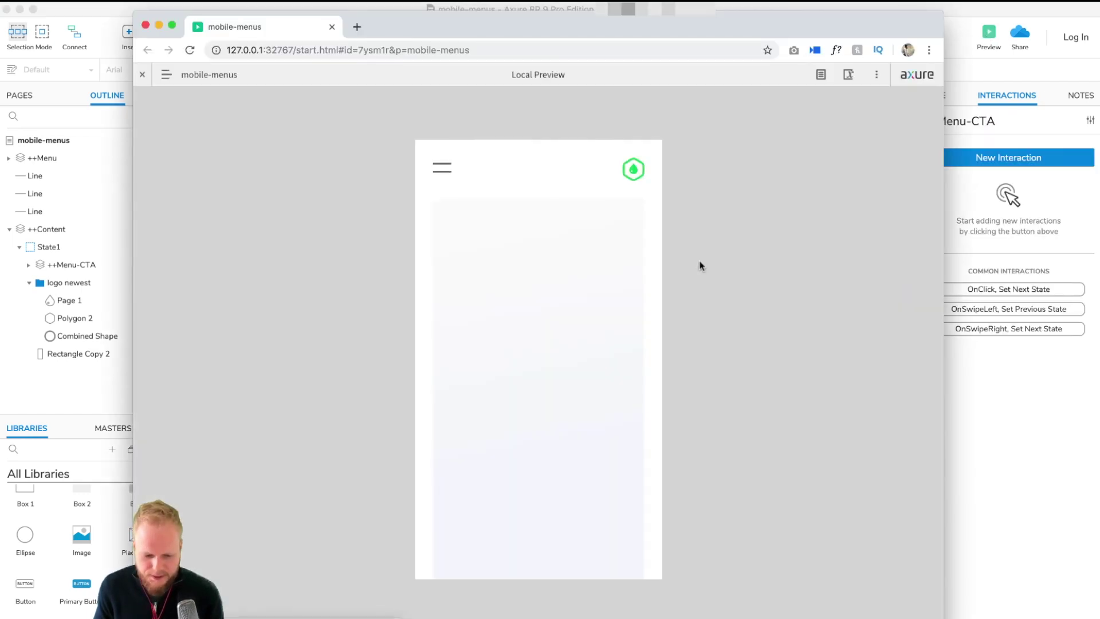
pyautogui.click(441, 166)
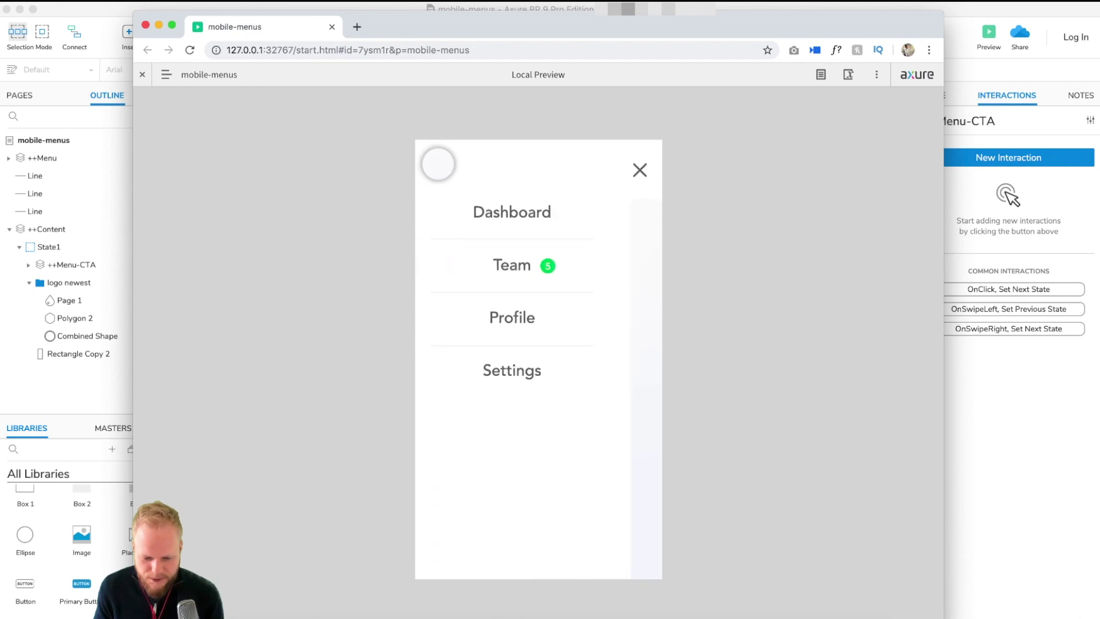
pyautogui.click(635, 172)
pyautogui.click(444, 167)
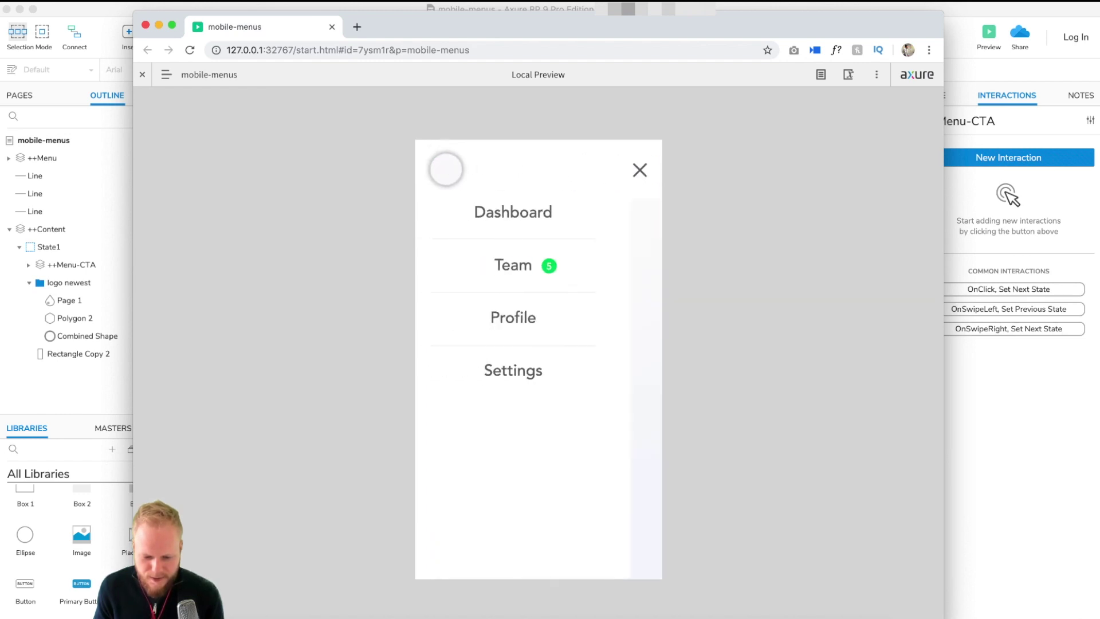
pyautogui.click(638, 169)
pyautogui.click(449, 169)
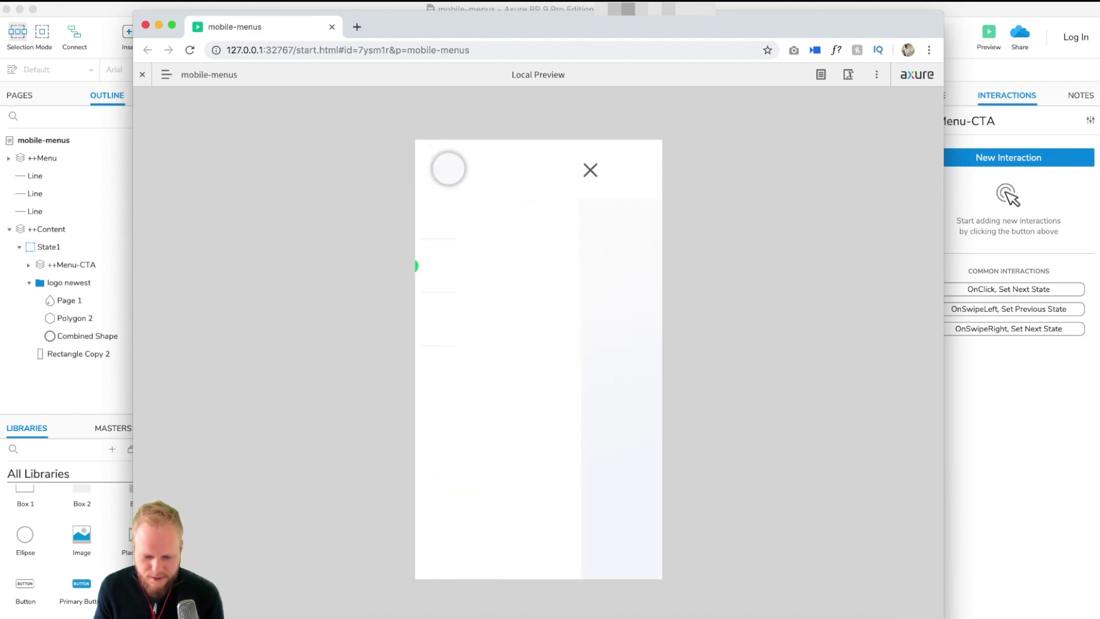
pyautogui.click(638, 169)
pyautogui.click(331, 27)
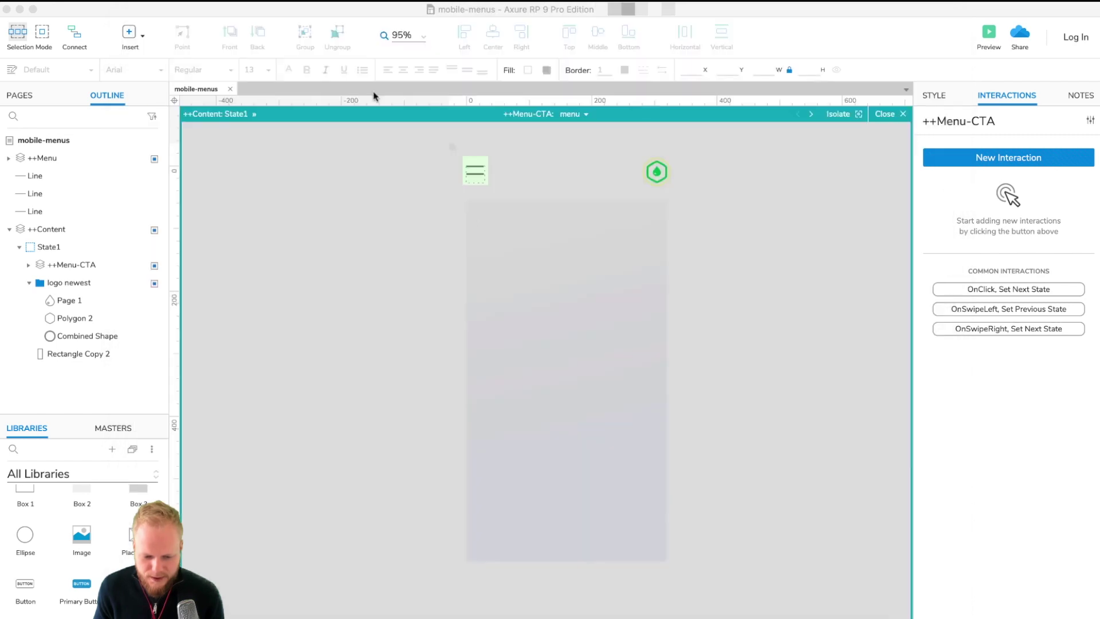
# On the close state's hot spot, set the ++Menu collapse action's animate-in duration to 800 ms and show its additional options
pyautogui.click(569, 114)
pyautogui.click(590, 147)
pyautogui.click(486, 182)
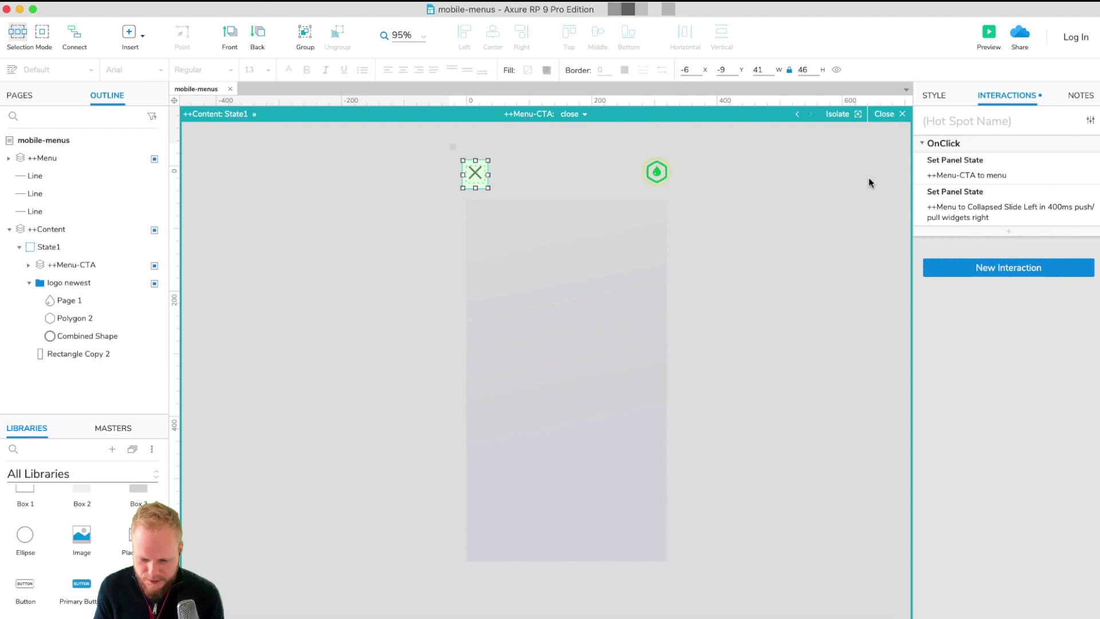
pyautogui.click(953, 211)
pyautogui.moveTo(1051, 320); pyautogui.dragTo(995, 319)
pyautogui.write('800')
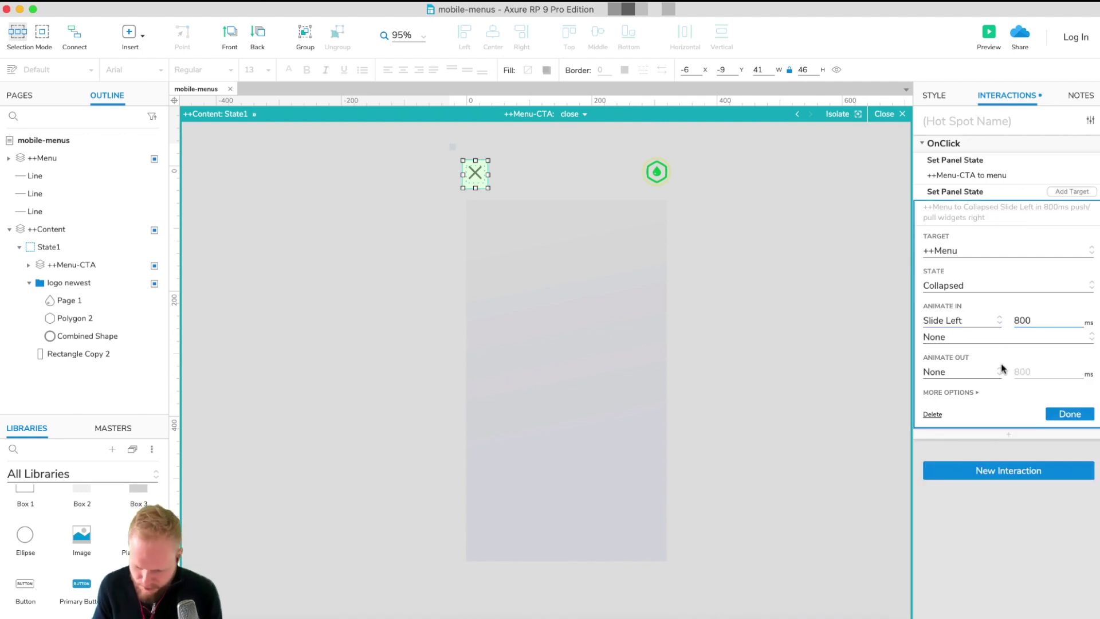
pyautogui.click(964, 394)
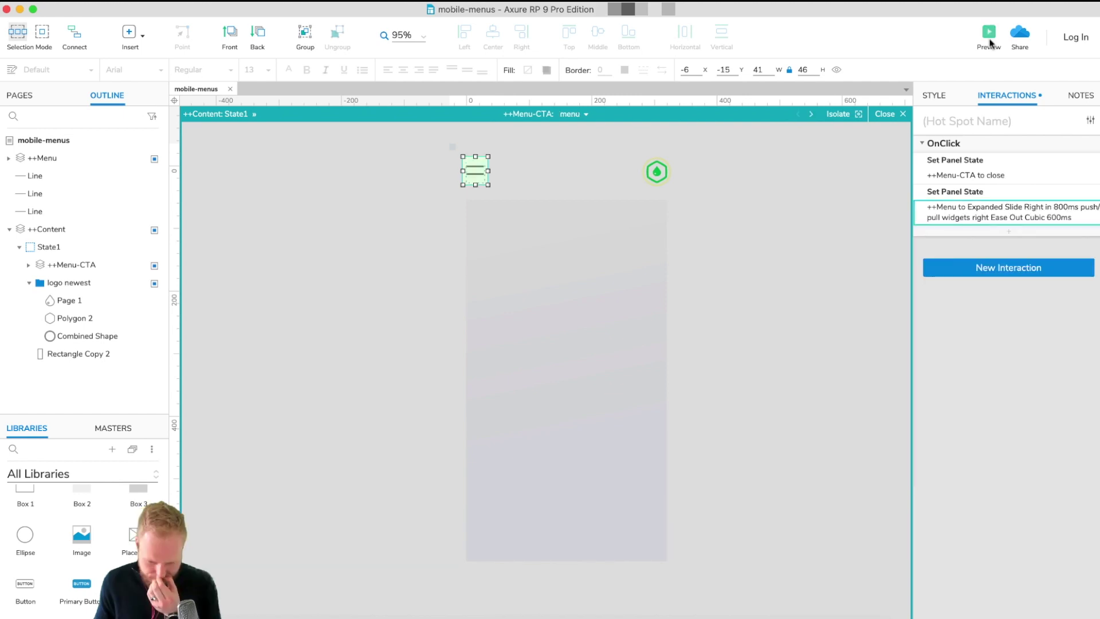
# Preview the prototype with the slower animations and toggle the side menu open and closed to compare their timing
pyautogui.click(989, 43)
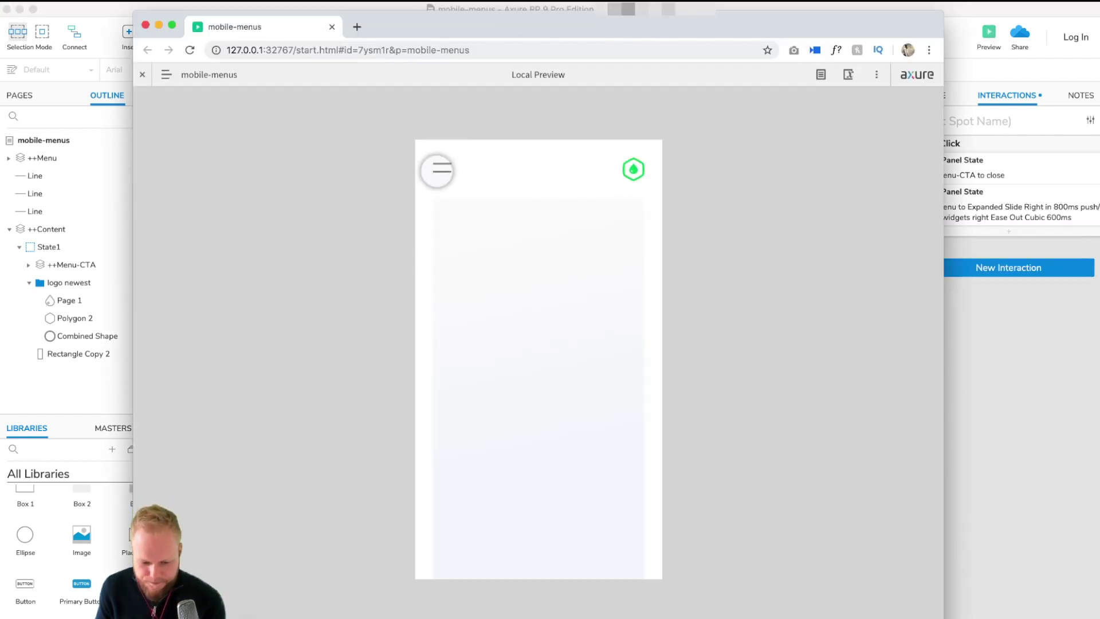
pyautogui.click(436, 170)
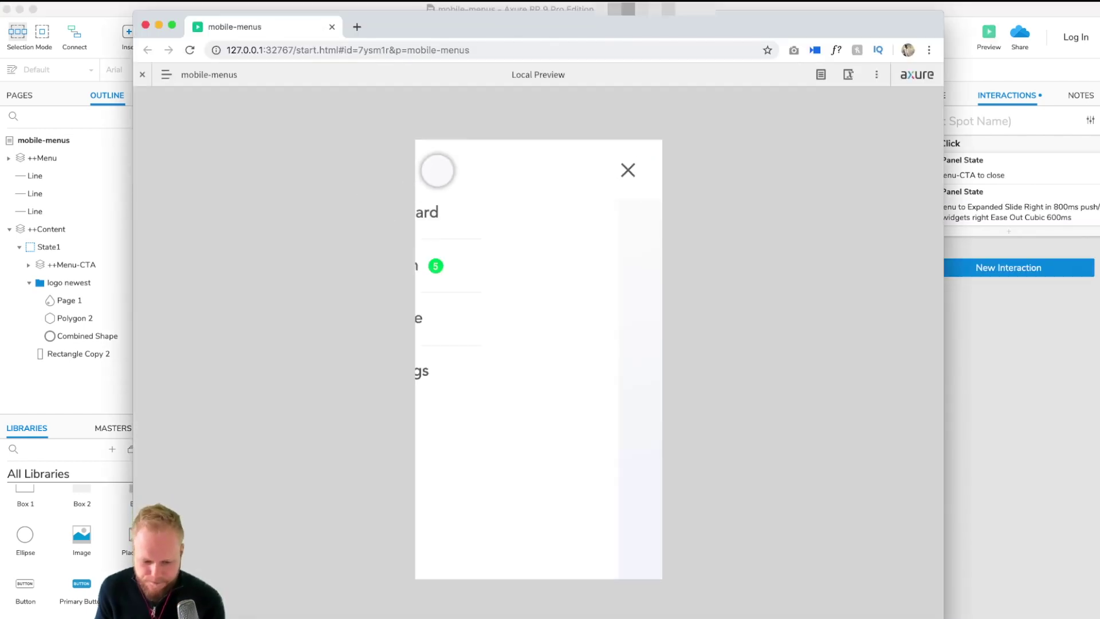
pyautogui.click(642, 169)
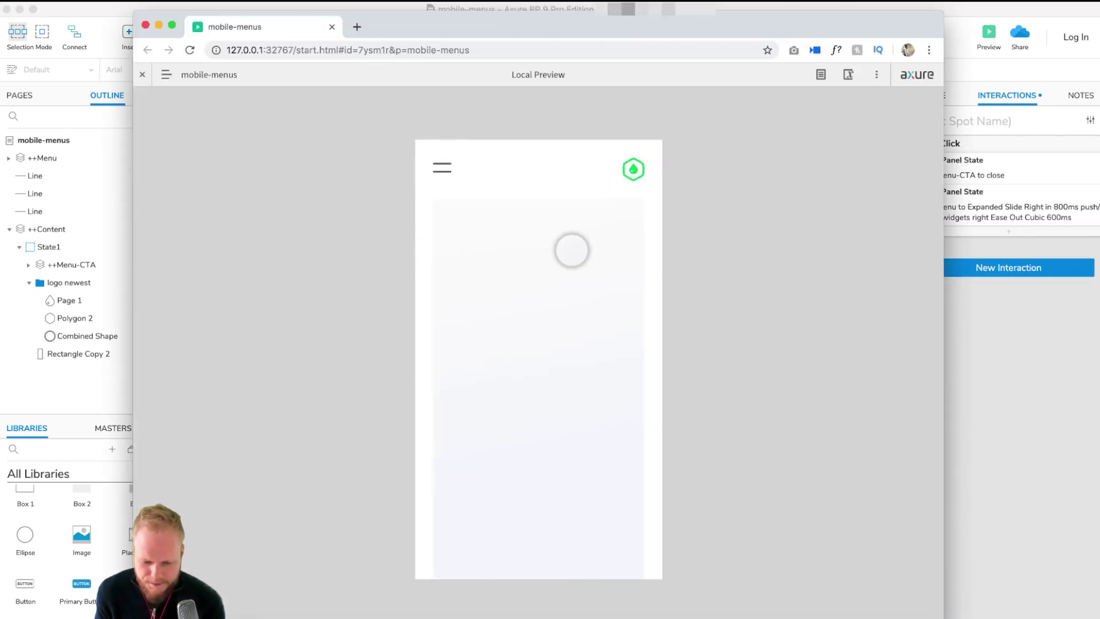
pyautogui.click(445, 172)
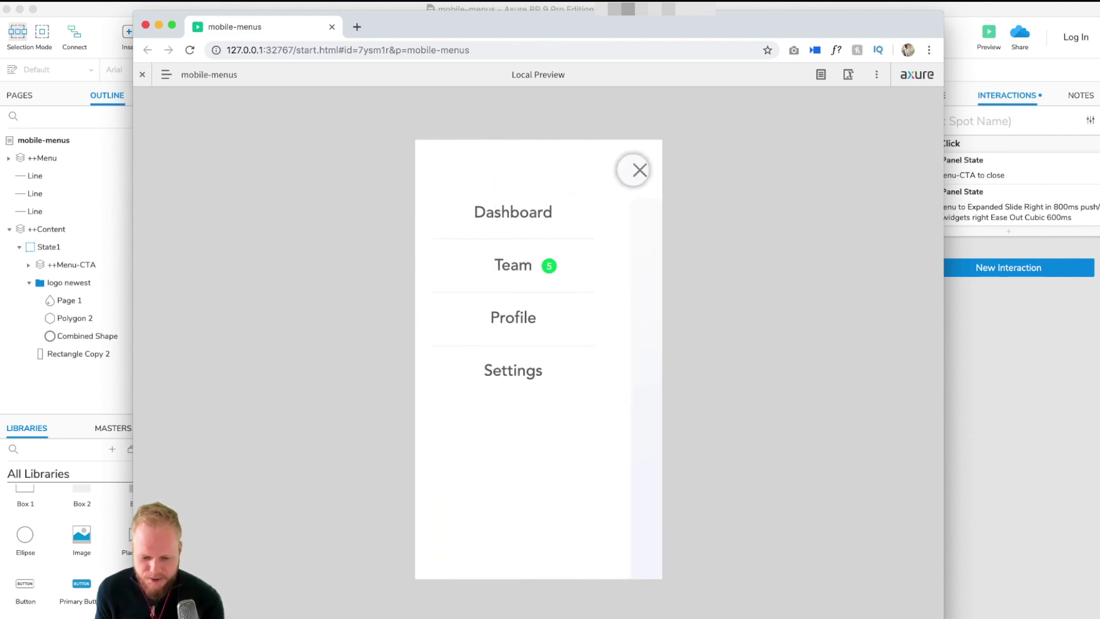
# Toggle the side menu once more in the preview, and close the preview and the open panel state
pyautogui.click(639, 169)
pyautogui.click(437, 169)
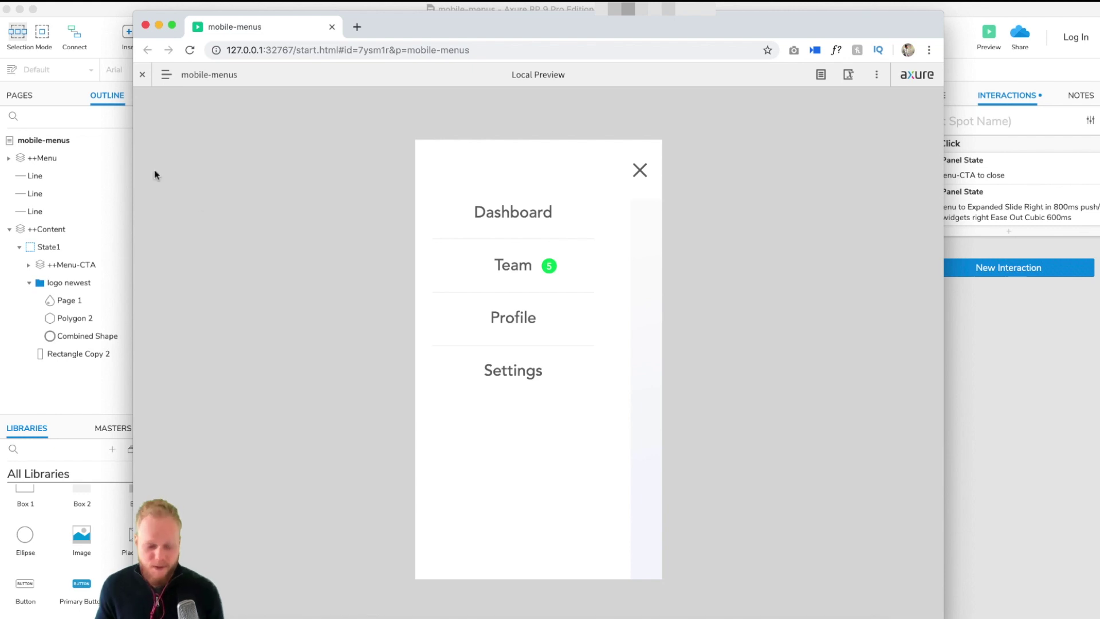
pyautogui.click(331, 27)
pyautogui.click(790, 174)
pyautogui.click(901, 114)
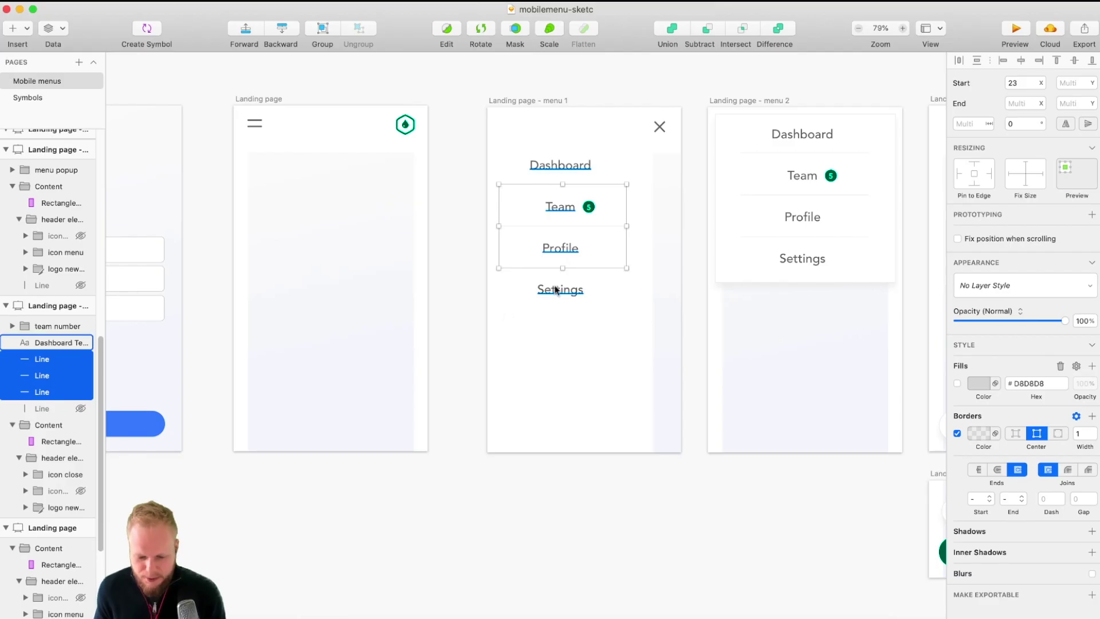
# Switch to the Sketch design and examine the popup menu on the Landing page - menu 2 artboard
pyautogui.click(694, 506)
pyautogui.hscroll(8, 729, 477)
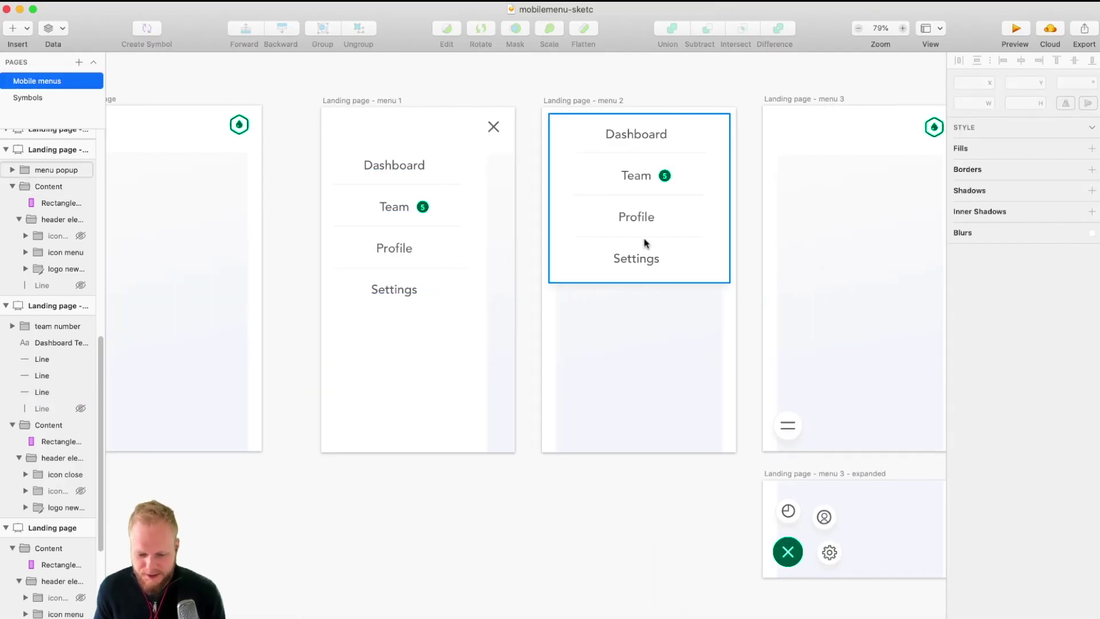
pyautogui.hscroll(1, 581, 246)
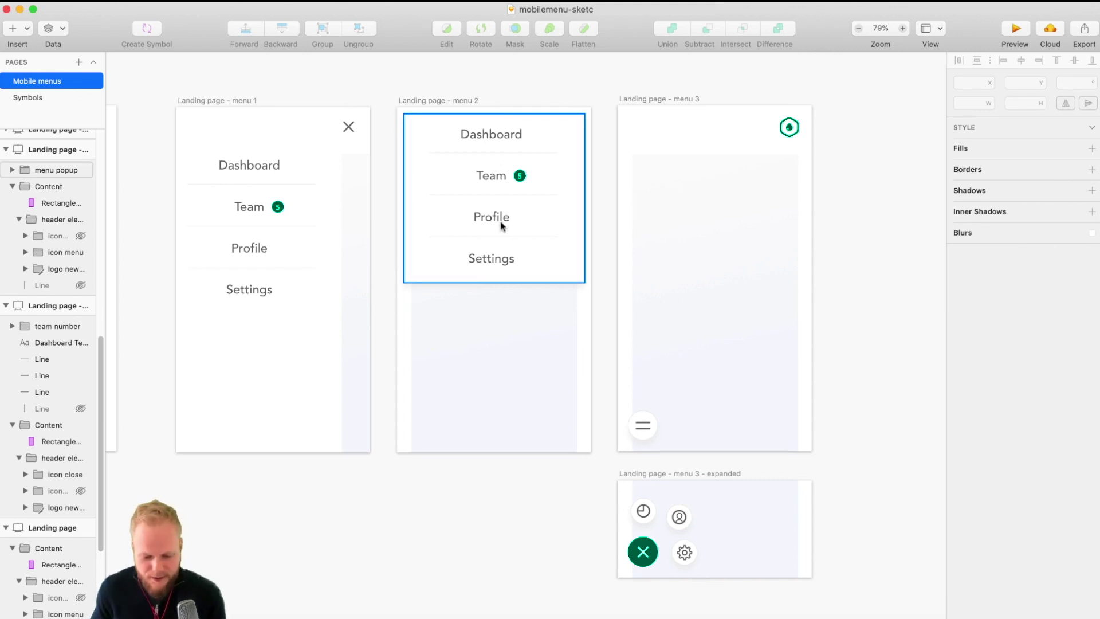
pyautogui.scroll(-1, 500, 226)
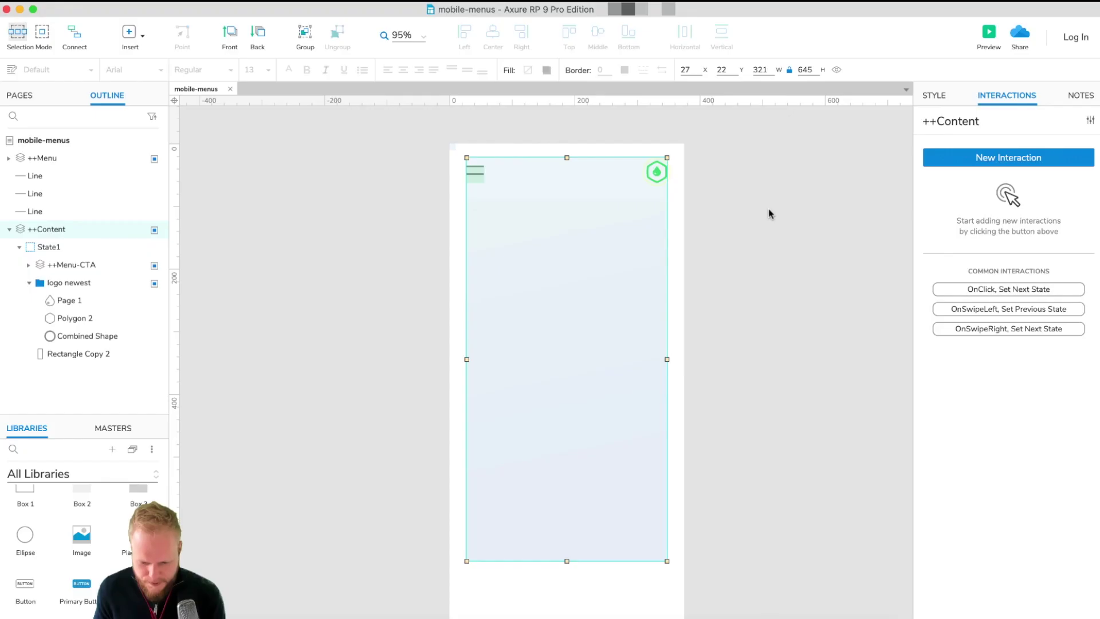
# Switch back to Axure RP and rename the mobile-menus page as mobile-menus - menu1
pyautogui.hscroll(5, 768, 213)
pyautogui.hscroll(-5, 277, 202)
pyautogui.click(19, 96)
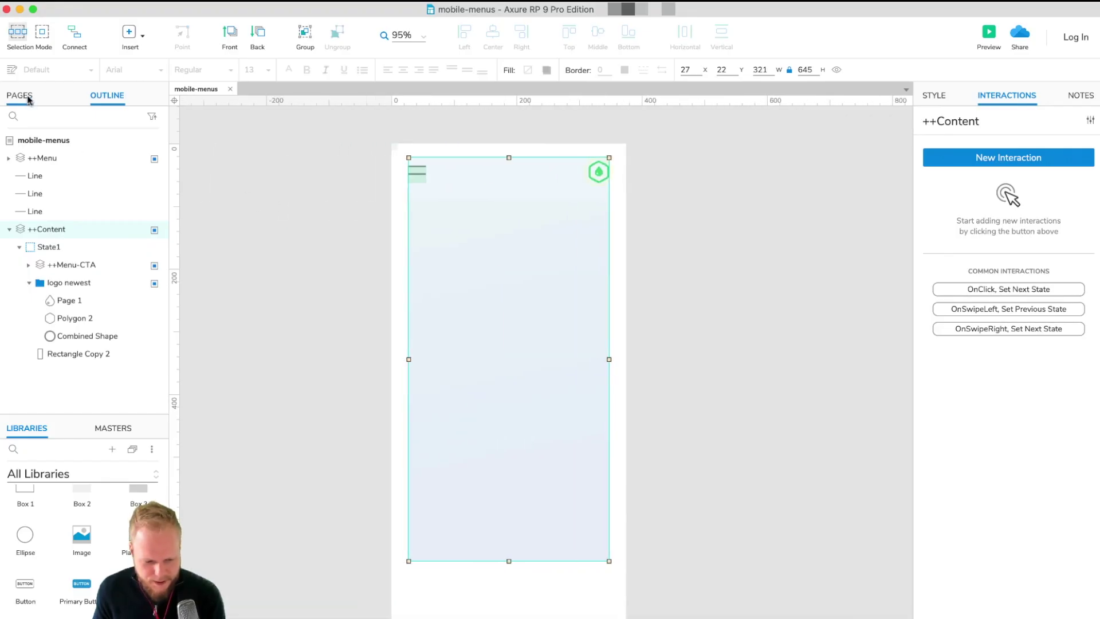
pyautogui.click(79, 144)
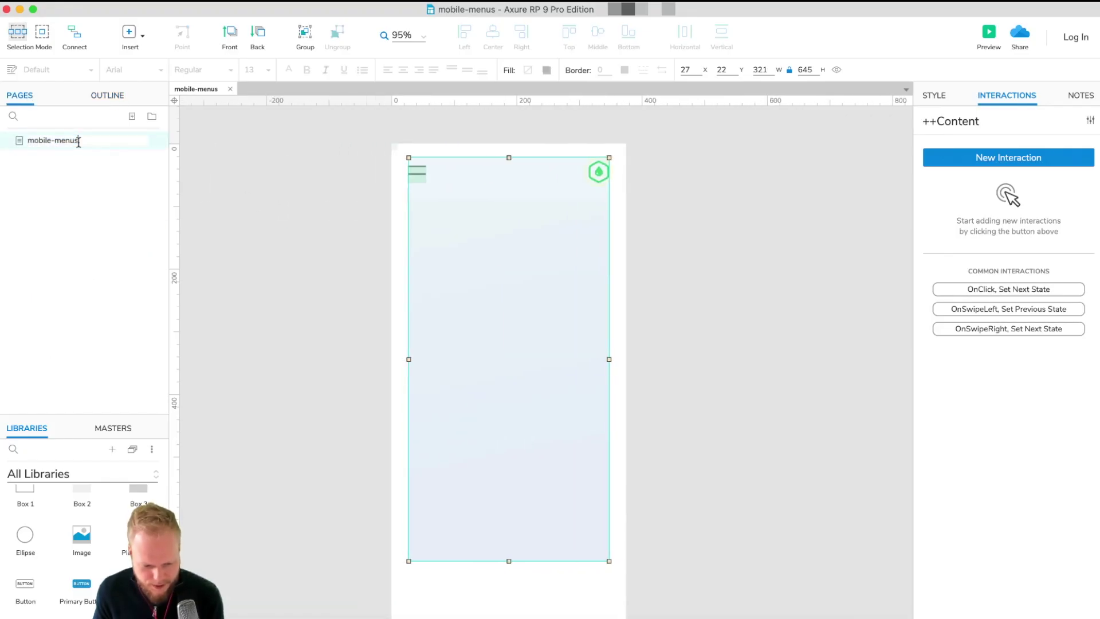
pyautogui.click(79, 141)
pyautogui.write('- menu1')
pyautogui.press('Return')
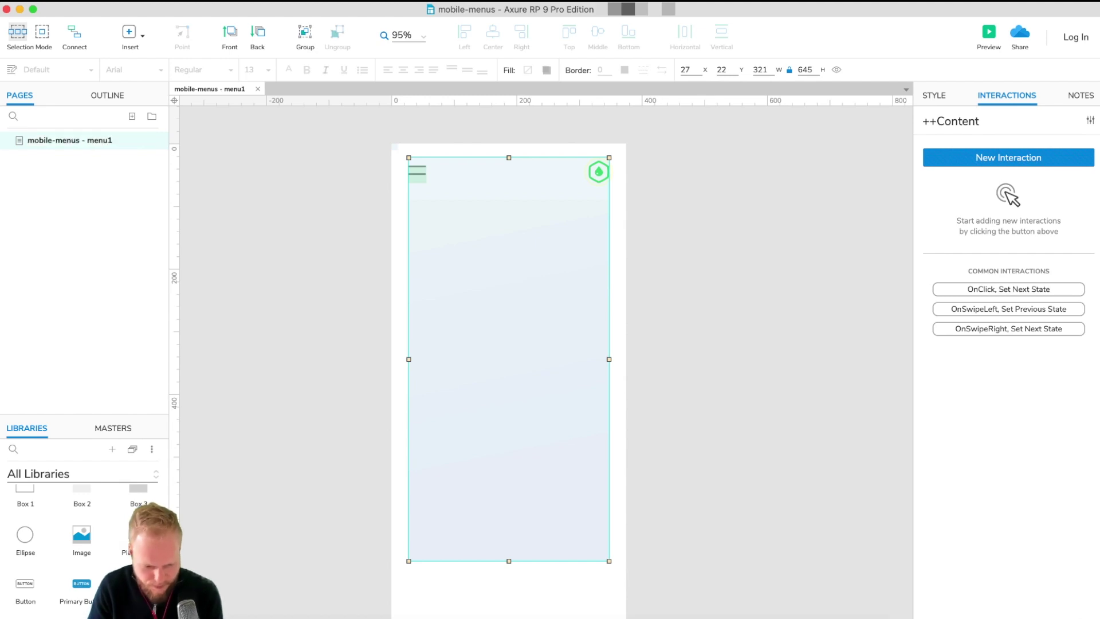
# Duplicate the mobile-menus - menu1 page and name the copy mobile-menus - menu2
pyautogui.rightClick(51, 144)
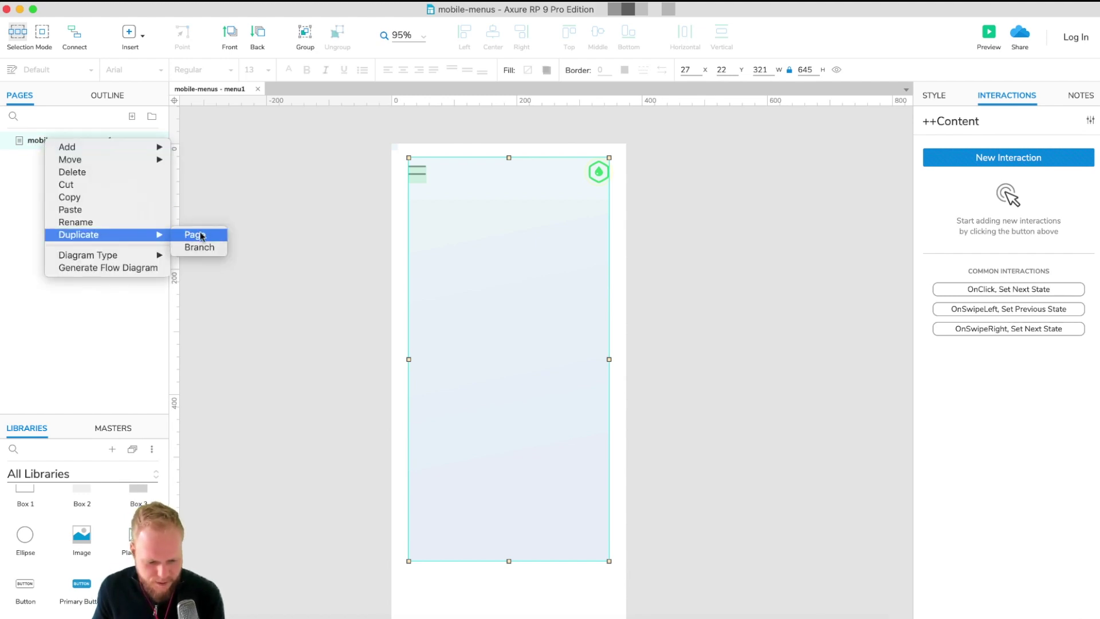
pyautogui.press('Escape')
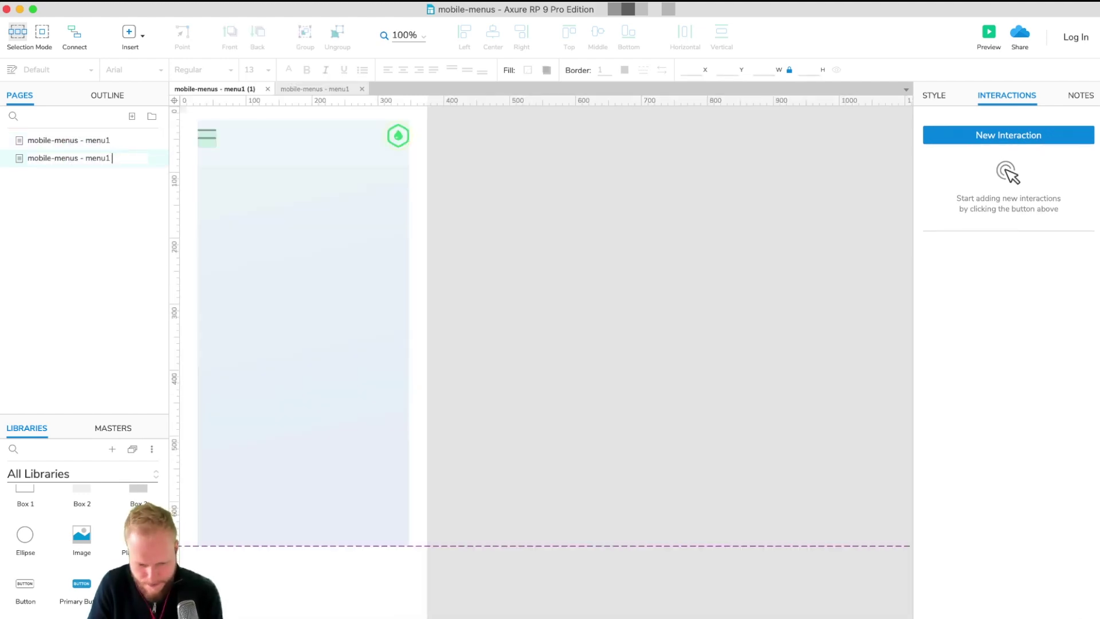
pyautogui.press('Return')
pyautogui.hscroll(-10, 436, 260)
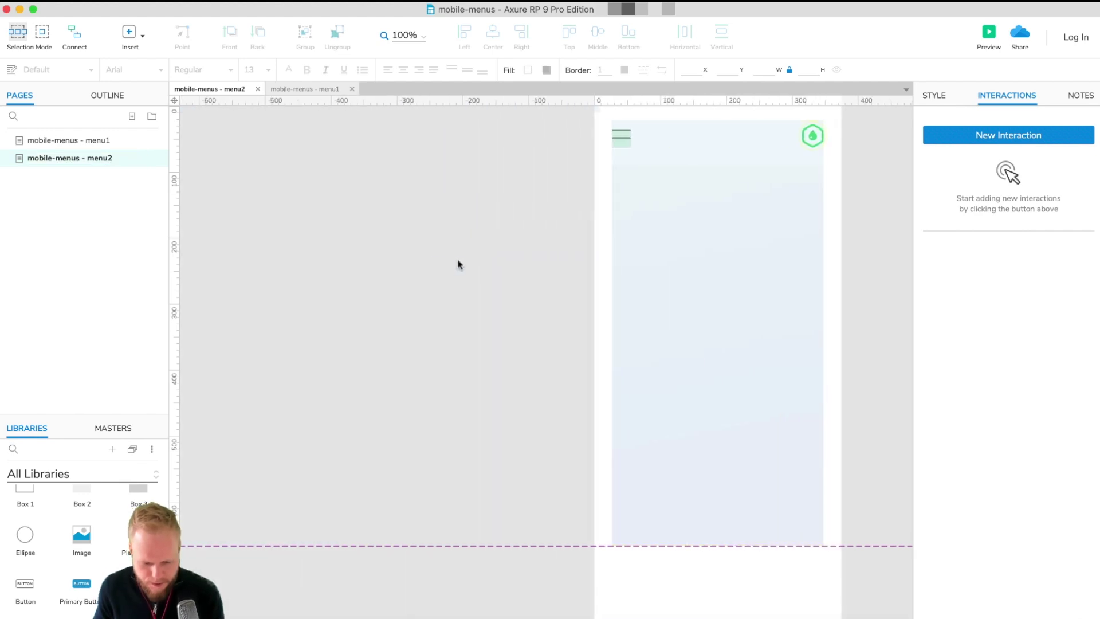
pyautogui.click(727, 253)
pyautogui.hscroll(1, 704, 250)
pyautogui.doubleClick(684, 249)
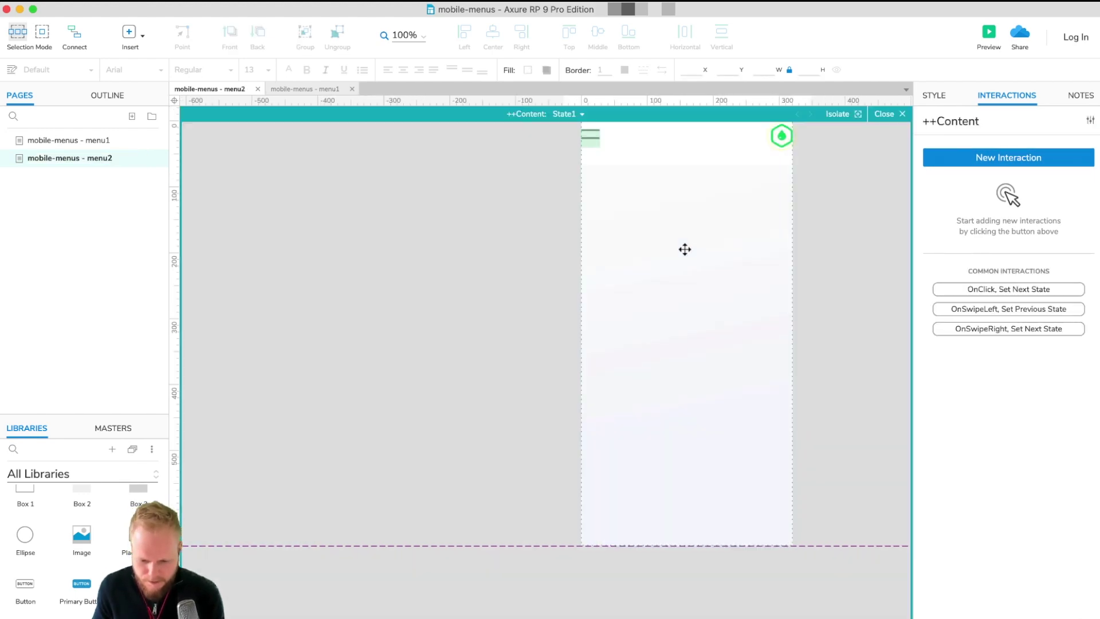
pyautogui.click(885, 112)
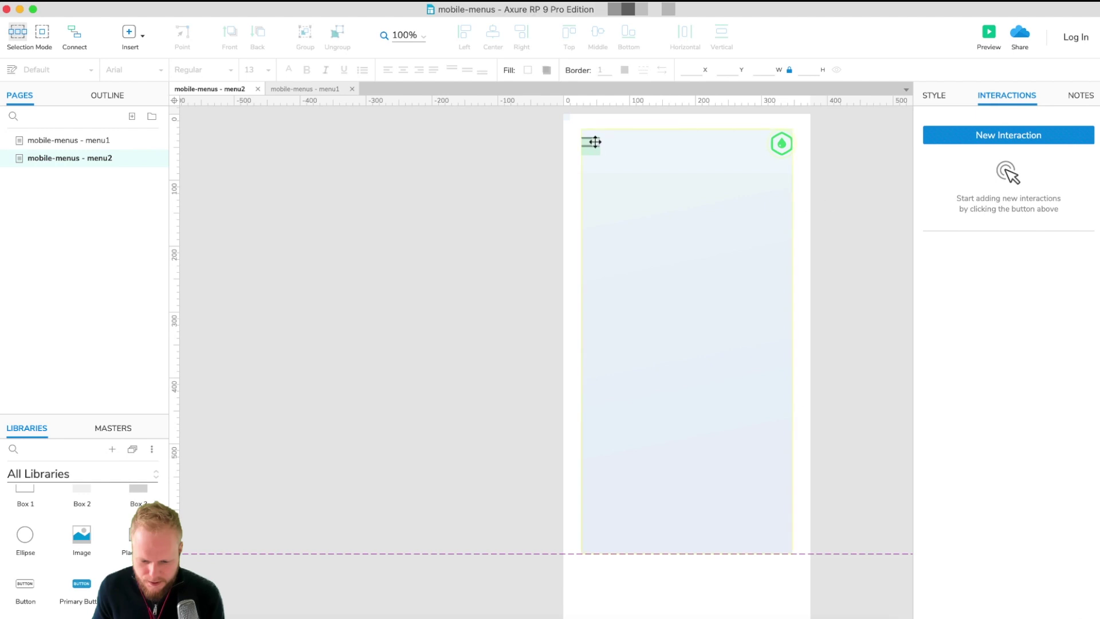
# Enlarge the narrow ++Menu dynamic panel over the content area and open its Expanded state for editing
pyautogui.moveTo(567, 115); pyautogui.dragTo(754, 527)
pyautogui.doubleClick(623, 124)
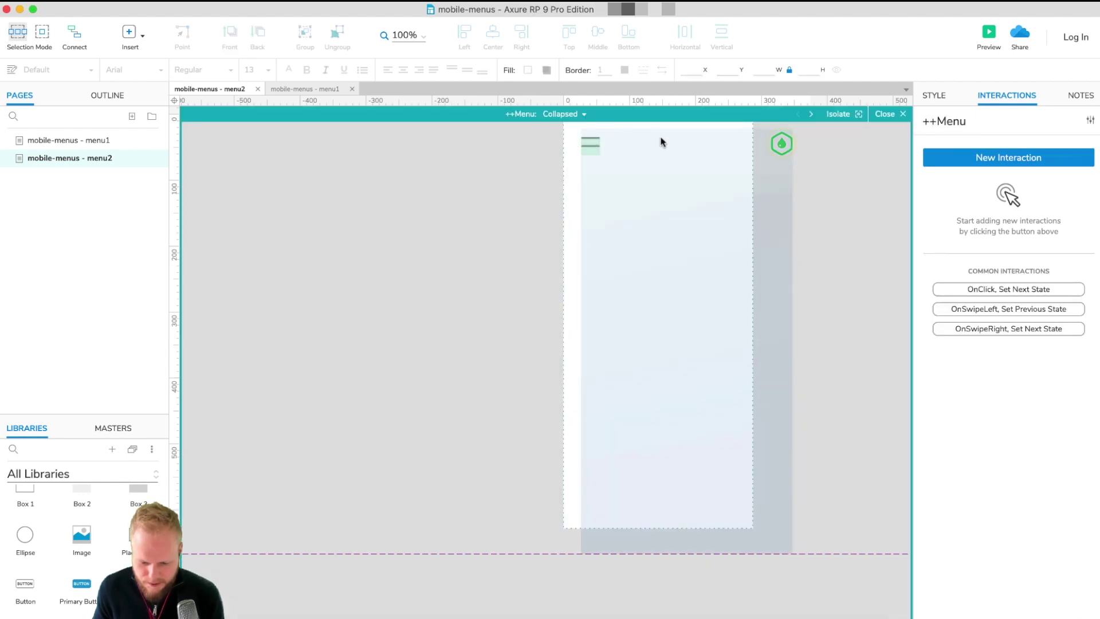
pyautogui.hscroll(8, 660, 213)
pyautogui.scroll(1, 561, 272)
pyautogui.hscroll(-7, 558, 273)
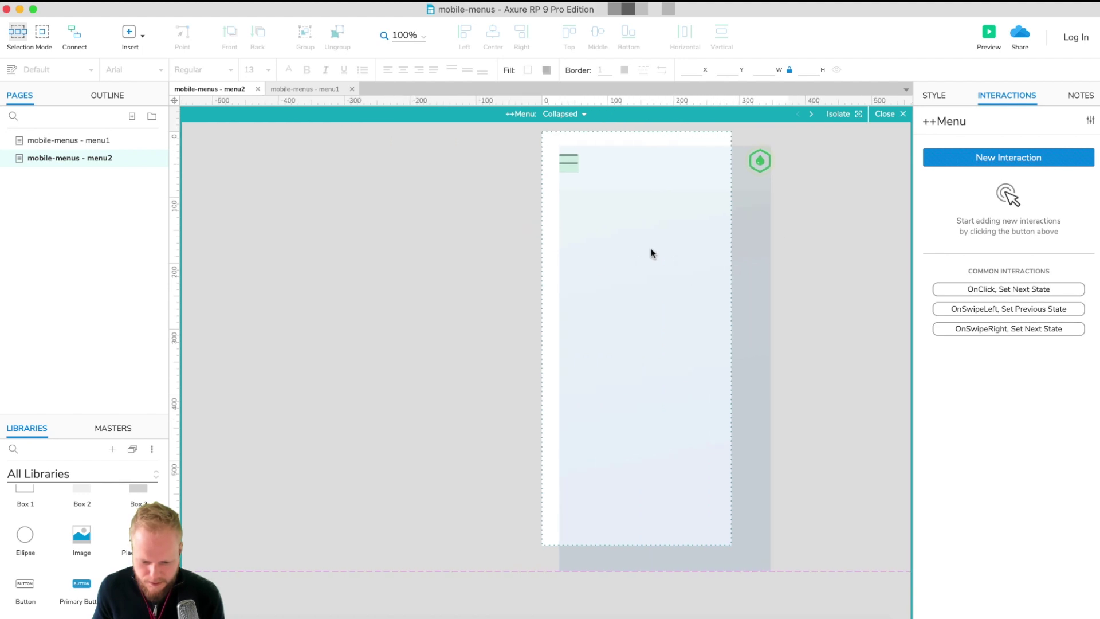
pyautogui.hscroll(1, 651, 250)
pyautogui.click(579, 113)
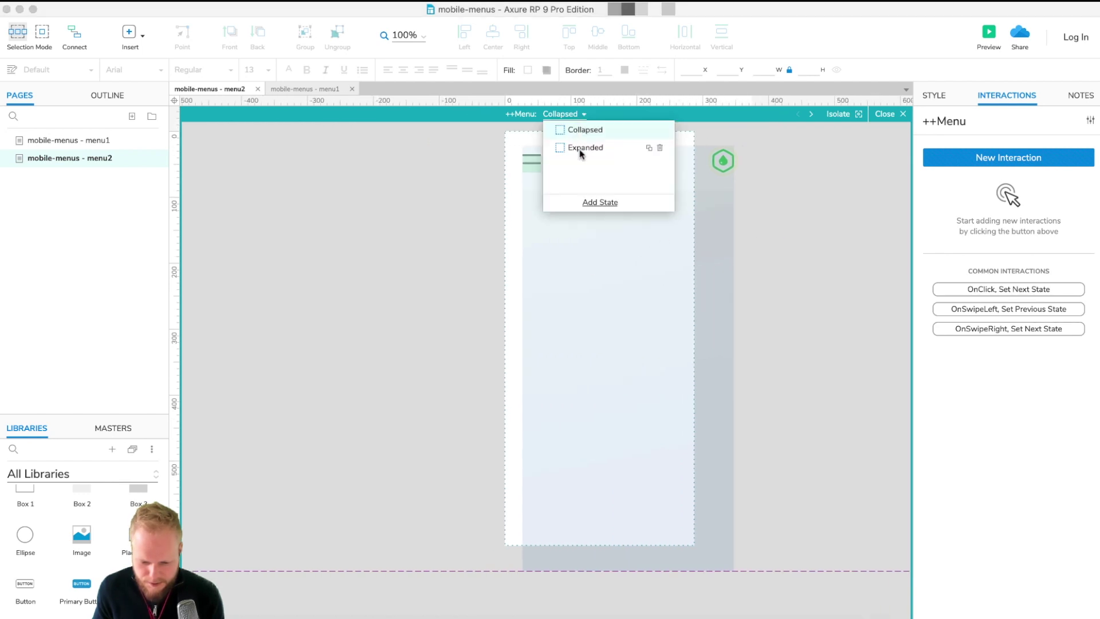
pyautogui.click(579, 147)
pyautogui.click(766, 329)
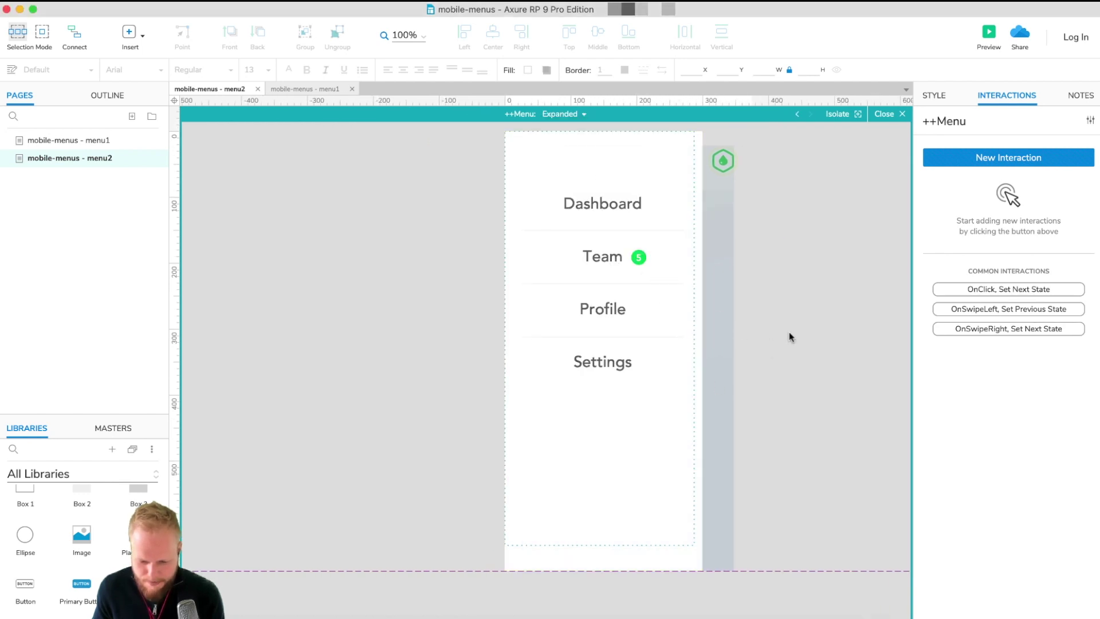
# Paste the 349 by 326 popup background rectangle into the Expanded state, place it over the menu items, and send it to the back
pyautogui.hotkey('ctrl', 'v')
pyautogui.moveTo(668, 373); pyautogui.dragTo(664, 287)
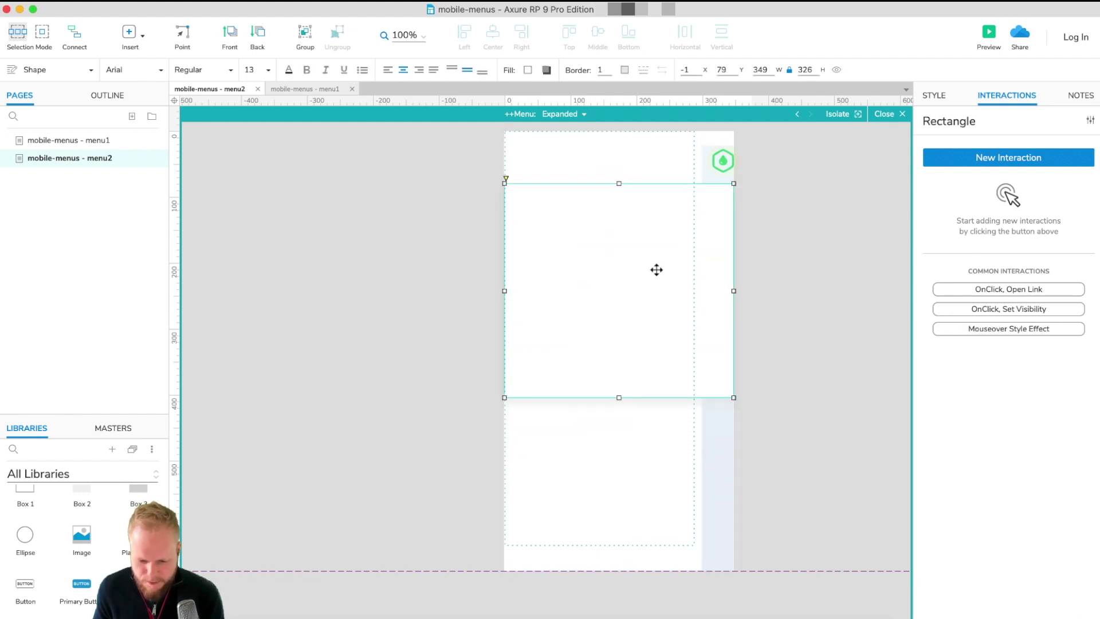
pyautogui.rightClick(654, 225)
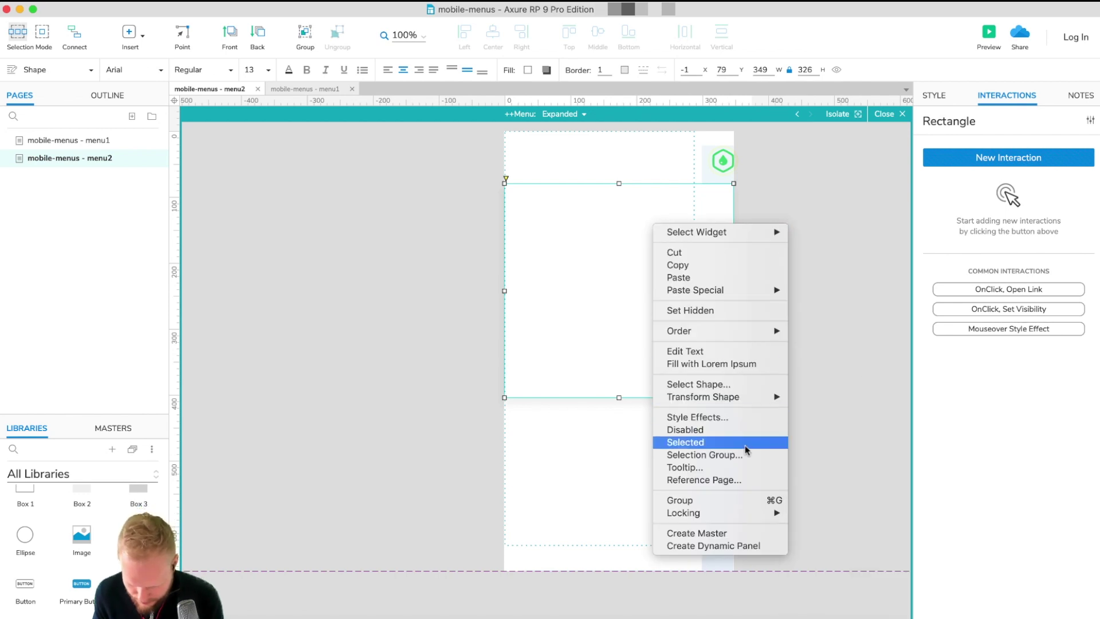
pyautogui.moveTo(756, 331)
pyautogui.click(828, 343)
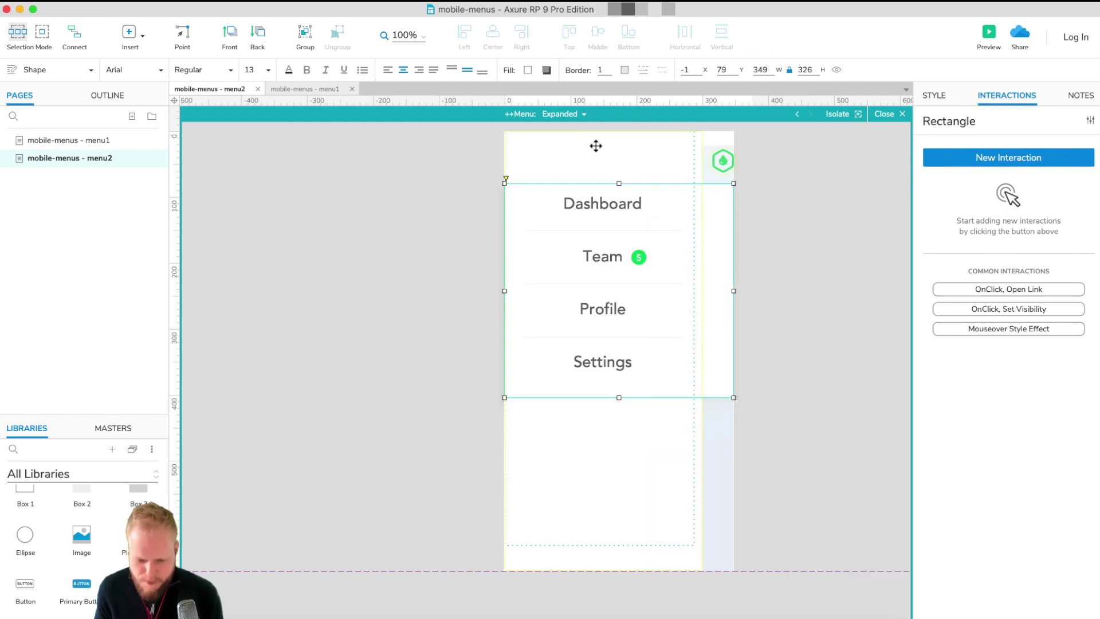
# Delete the old 300 by 667 white background rectangle from the Expanded state
pyautogui.click(594, 141)
pyautogui.press('super+space')
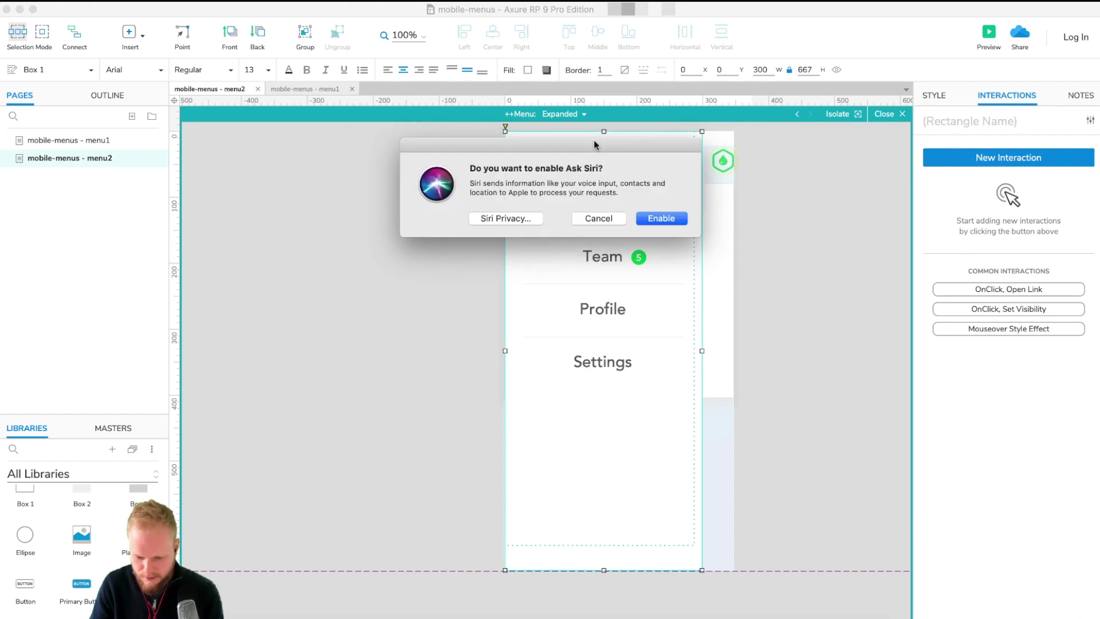
pyautogui.click(609, 218)
pyautogui.press('Delete')
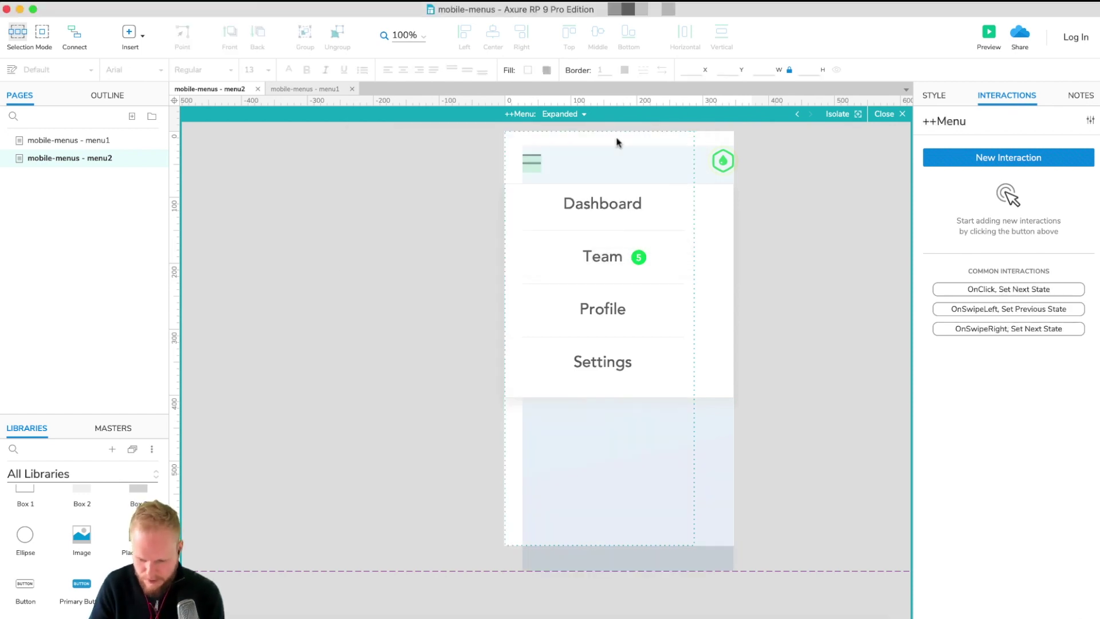
# Move the menu items and their separator lines together so they are centred on the popup background rectangle
pyautogui.moveTo(787, 193); pyautogui.dragTo(495, 379)
pyautogui.moveTo(633, 201); pyautogui.dragTo(642, 214)
pyautogui.click(788, 239)
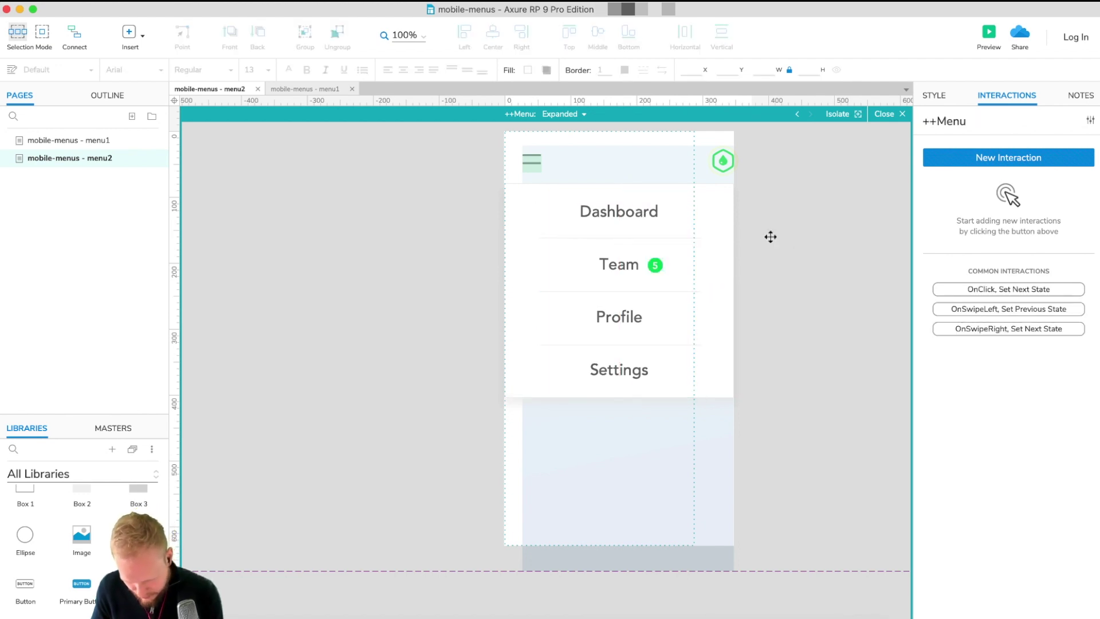
pyautogui.moveTo(814, 202); pyautogui.dragTo(498, 392)
pyautogui.click(768, 370)
# Delete ++Menu's Collapsed state and move the popup background with all its menu items up to the panel's upper edge
pyautogui.click(564, 114)
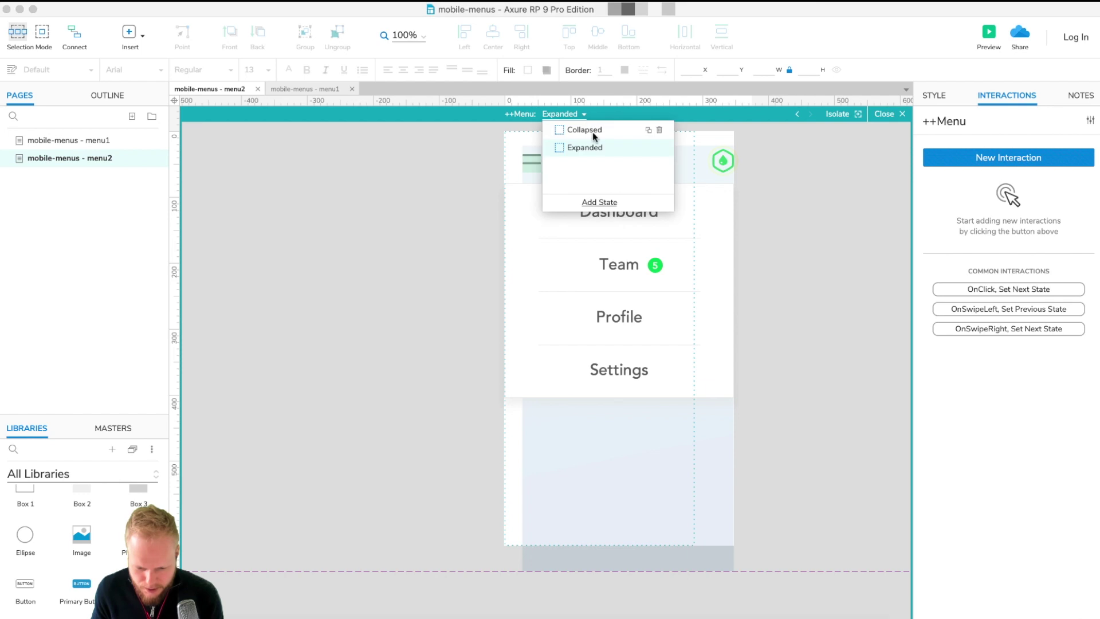
pyautogui.click(659, 130)
pyautogui.click(732, 328)
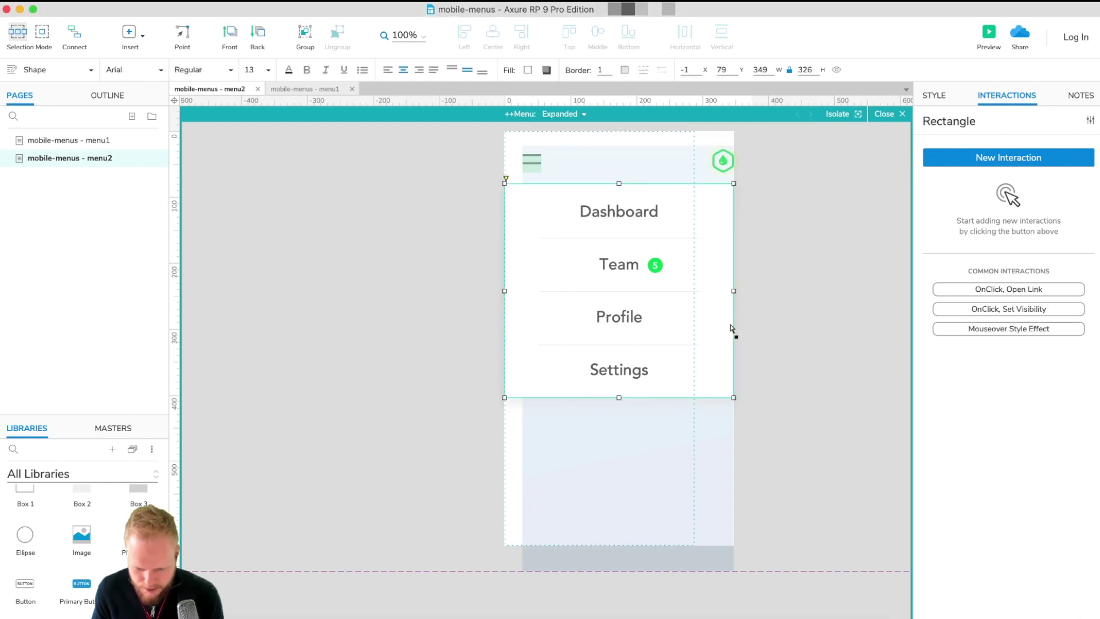
pyautogui.moveTo(707, 342); pyautogui.dragTo(708, 288)
pyautogui.hotkey('ctrl', 'z')
pyautogui.moveTo(784, 195); pyautogui.dragTo(468, 366)
pyautogui.moveTo(716, 381); pyautogui.dragTo(715, 328)
pyautogui.click(804, 325)
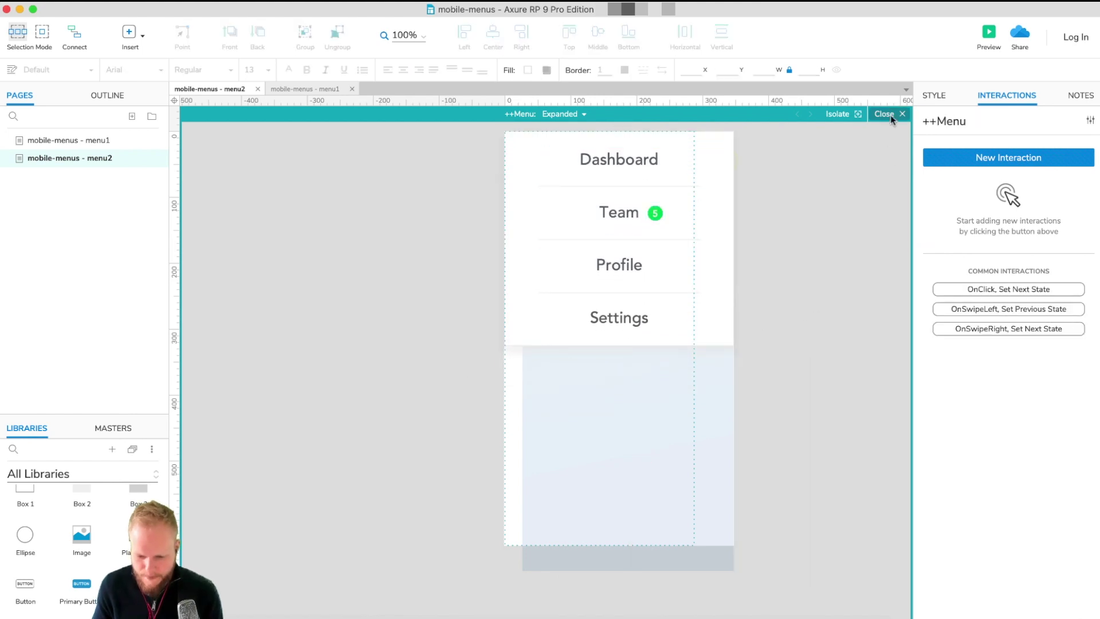
# Leave the state editing and resize the ++Menu panel to about 354 by 342 to fit the popup and its shadow
pyautogui.click(890, 115)
pyautogui.click(613, 275)
pyautogui.moveTo(694, 545); pyautogui.dragTo(738, 351)
pyautogui.moveTo(662, 277); pyautogui.dragTo(689, 287)
pyautogui.moveTo(744, 369); pyautogui.dragTo(742, 375)
# In ++Menu's Expanded state, nudge the whole popup so its background sits at X 3, Y 3, and close the state
pyautogui.doubleClick(691, 311)
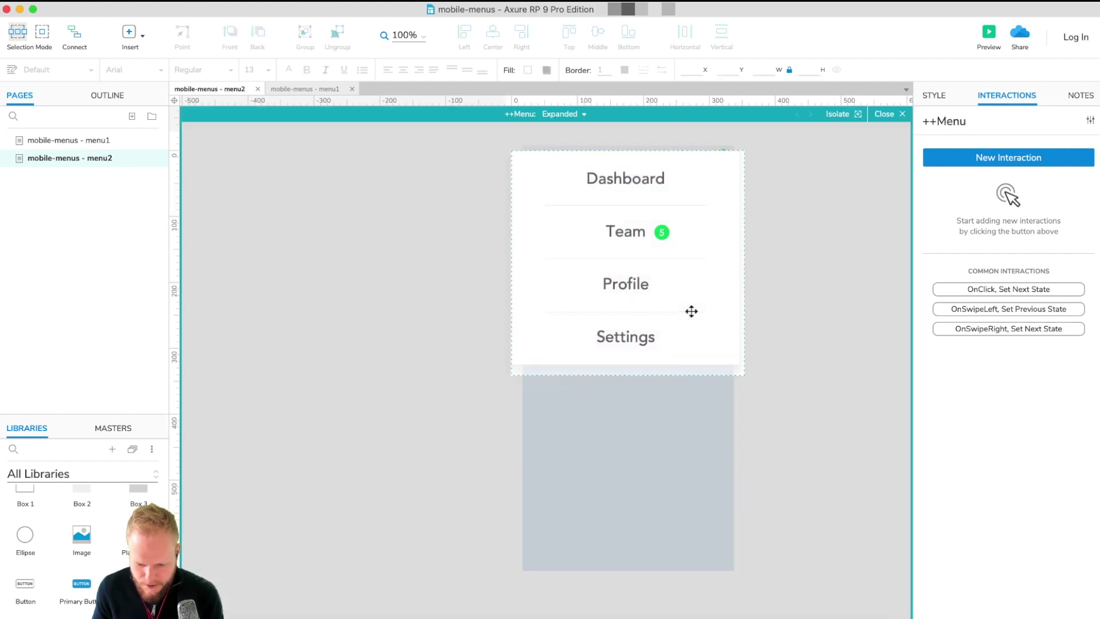
pyautogui.moveTo(796, 153); pyautogui.dragTo(389, 376)
pyautogui.press('Right')
pyautogui.press('Right')
pyautogui.press('Right')
pyautogui.press('Right')
pyautogui.press('Down')
pyautogui.press('Down')
pyautogui.press('Down')
pyautogui.press('Down')
pyautogui.press('Up')
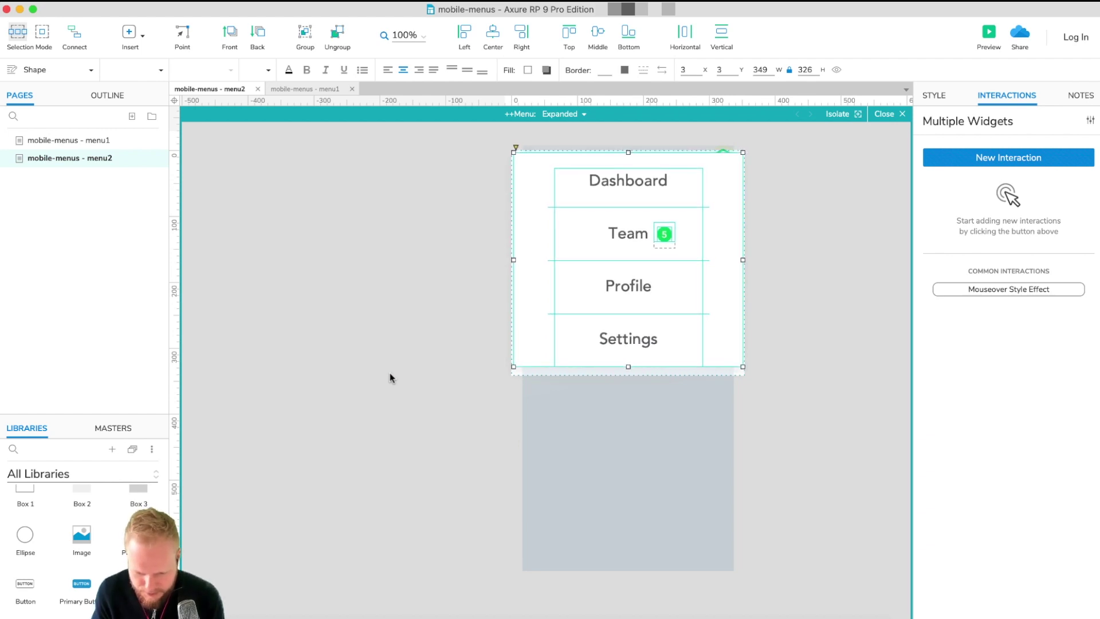
pyautogui.click(390, 373)
pyautogui.click(898, 113)
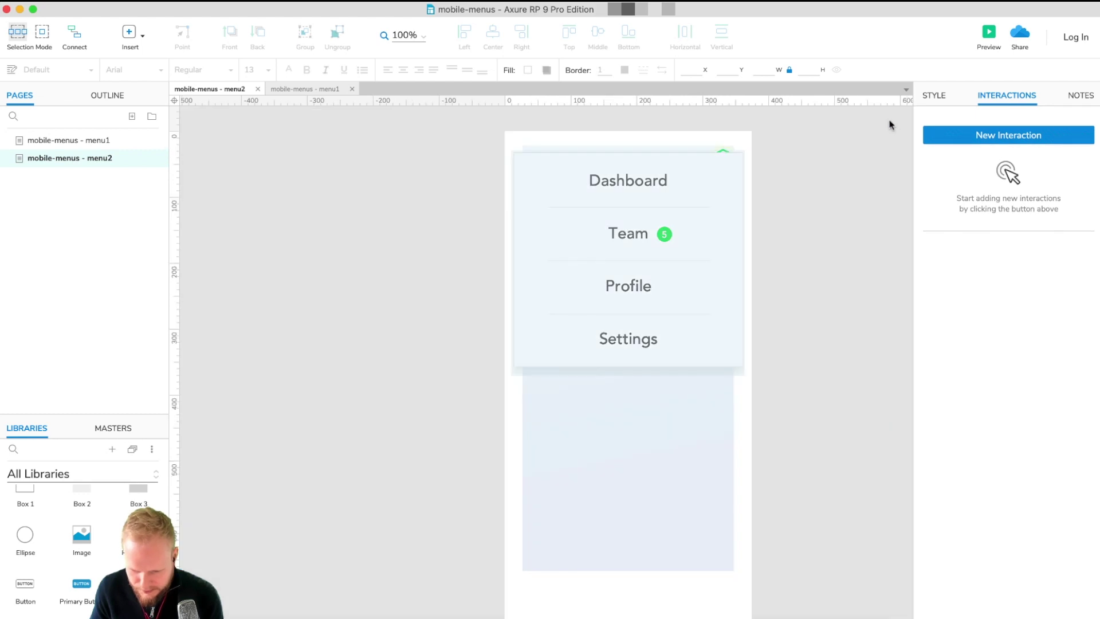
# Move the ++Menu panel up on the page to X 11, Y 13
pyautogui.click(712, 239)
pyautogui.moveTo(687, 235); pyautogui.dragTo(687, 226)
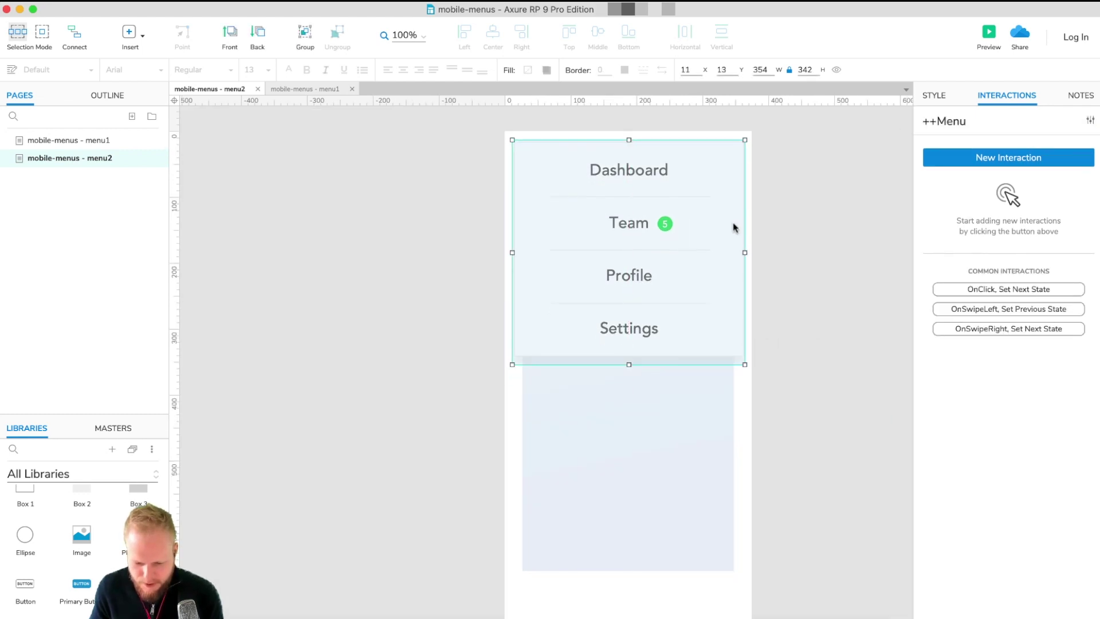
pyautogui.click(784, 218)
# Move the ++Menu panel down to X 21, Y 155 to uncover the header's menu icon and logo
pyautogui.click(658, 172)
pyautogui.moveTo(658, 172); pyautogui.dragTo(666, 260)
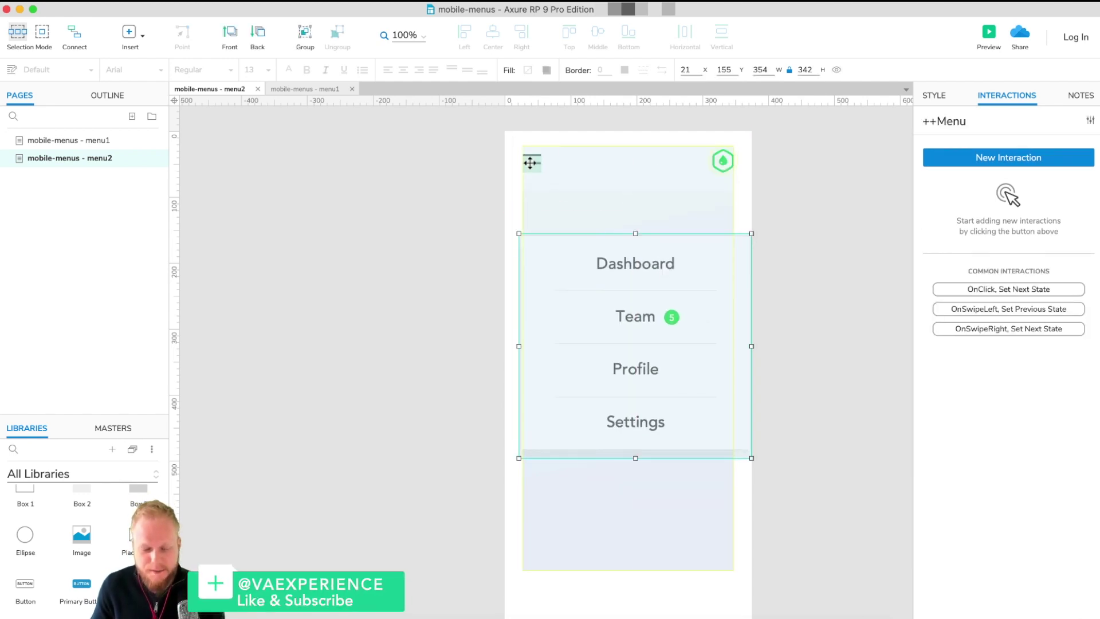
pyautogui.click(787, 257)
# Move the ++Menu panel back over the header at X 11, Y 11
pyautogui.click(683, 369)
pyautogui.moveTo(682, 369); pyautogui.dragTo(674, 274)
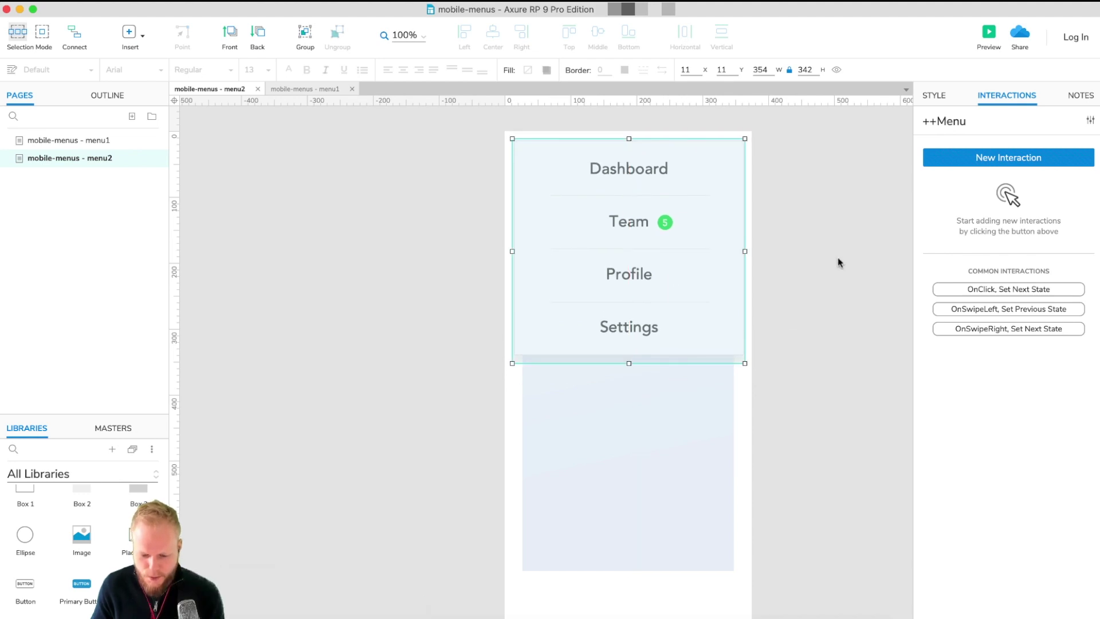
pyautogui.click(837, 258)
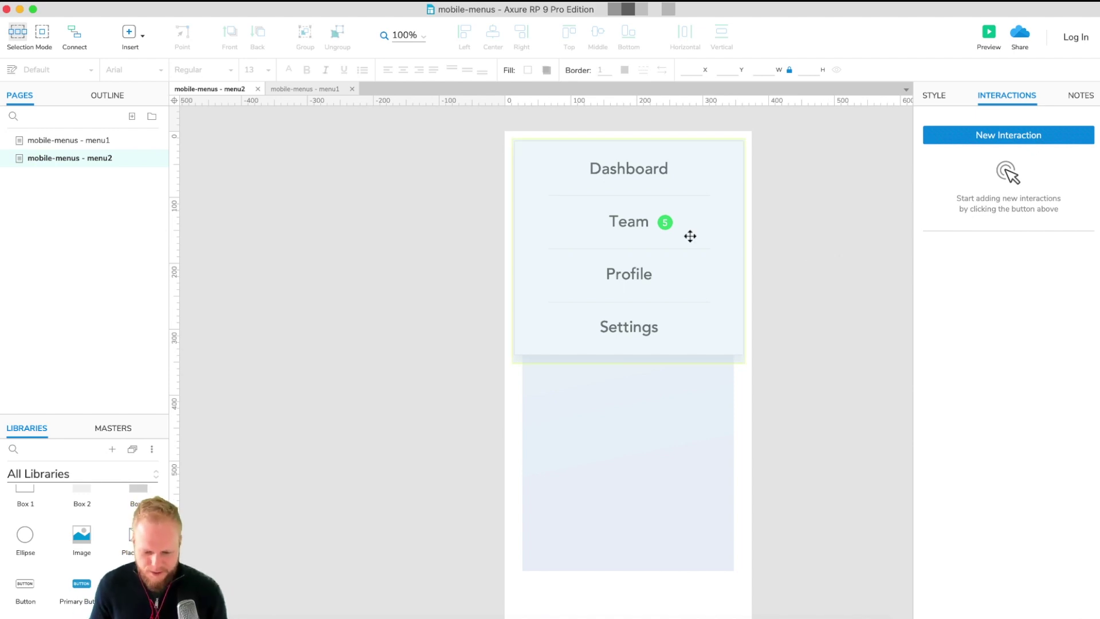
# Set the ++Menu panel to be hidden by default on the menu2 page
pyautogui.click(690, 235)
pyautogui.click(829, 277)
pyautogui.click(641, 250)
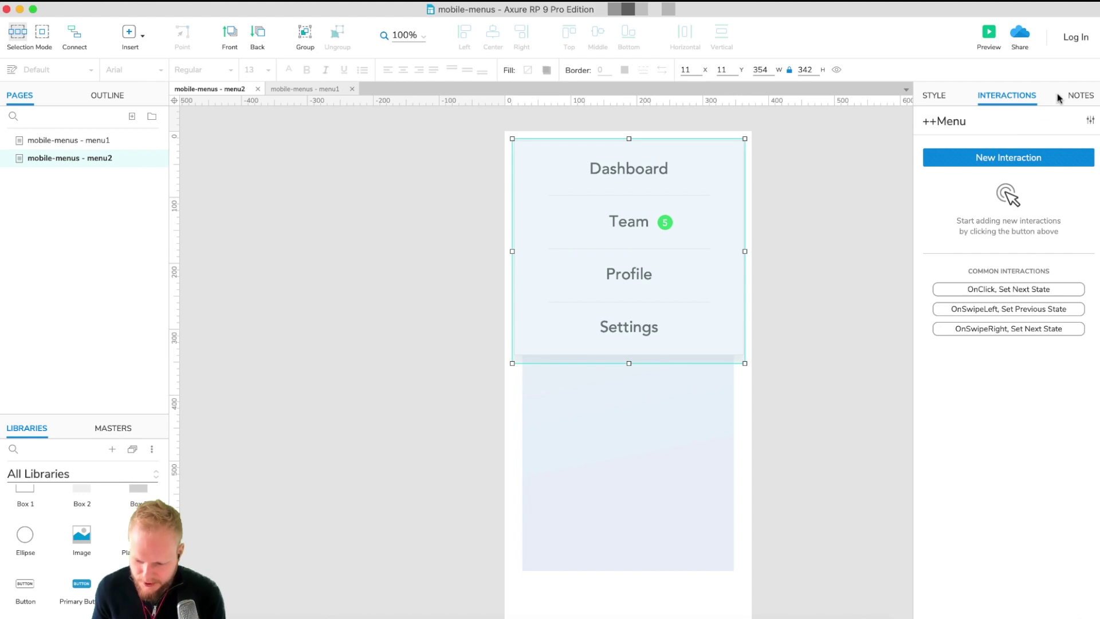
pyautogui.click(933, 95)
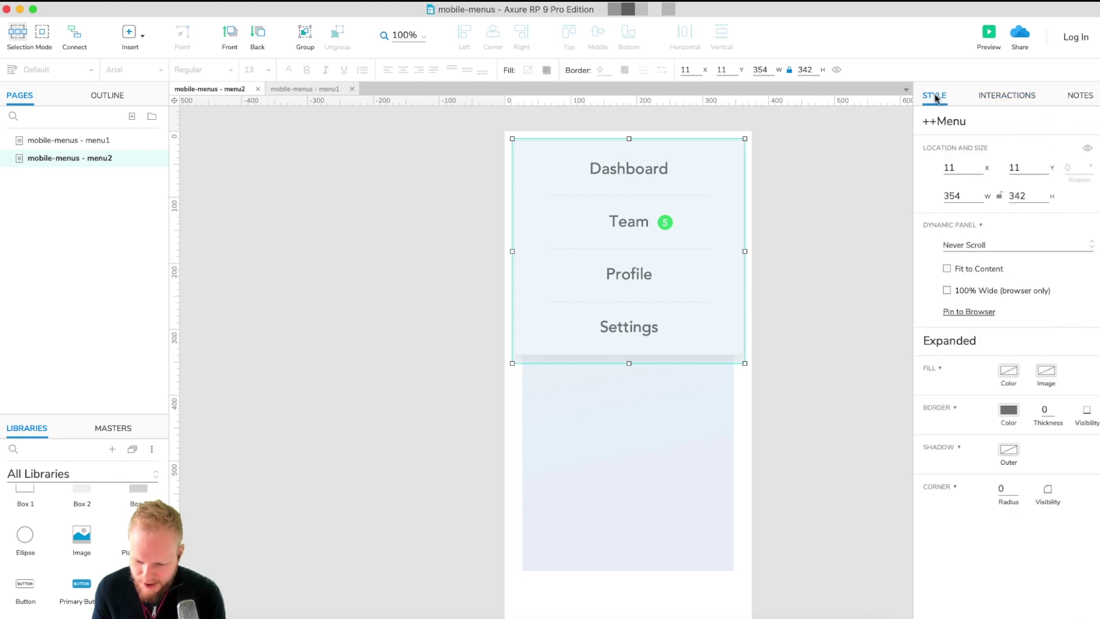
pyautogui.click(1088, 150)
pyautogui.click(749, 200)
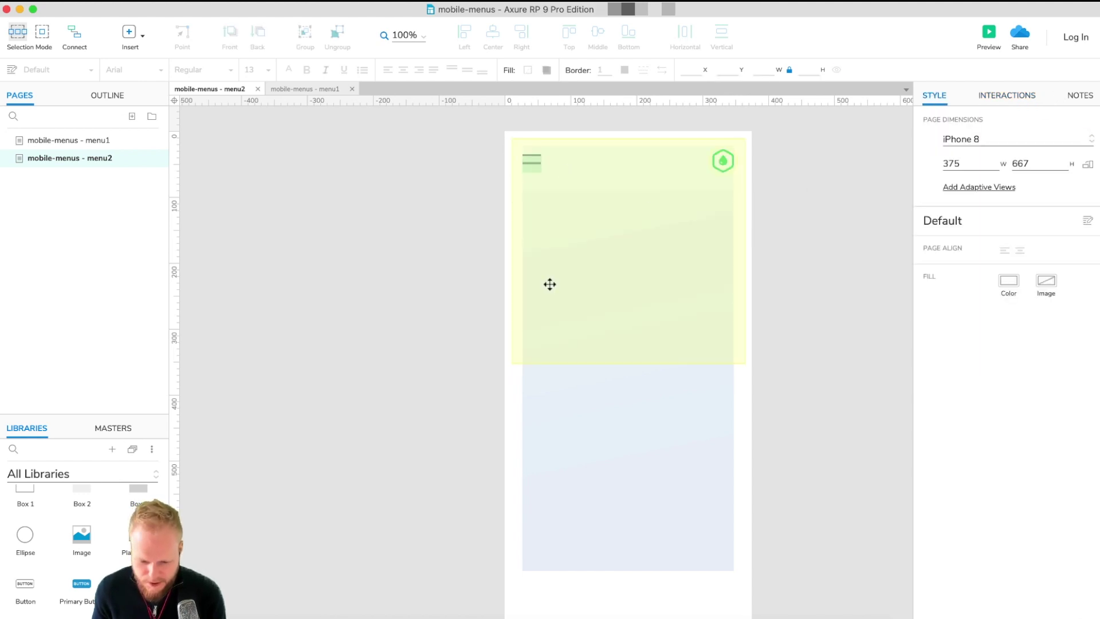
# In ++Menu-CTA's menu state, delete the hot spot's OnClick action that sets the ++Menu panel to Expanded
pyautogui.click(100, 97)
pyautogui.scroll(-5, 63, 257)
pyautogui.scroll(-3, 56, 292)
pyautogui.scroll(1, 68, 229)
pyautogui.doubleClick(79, 178)
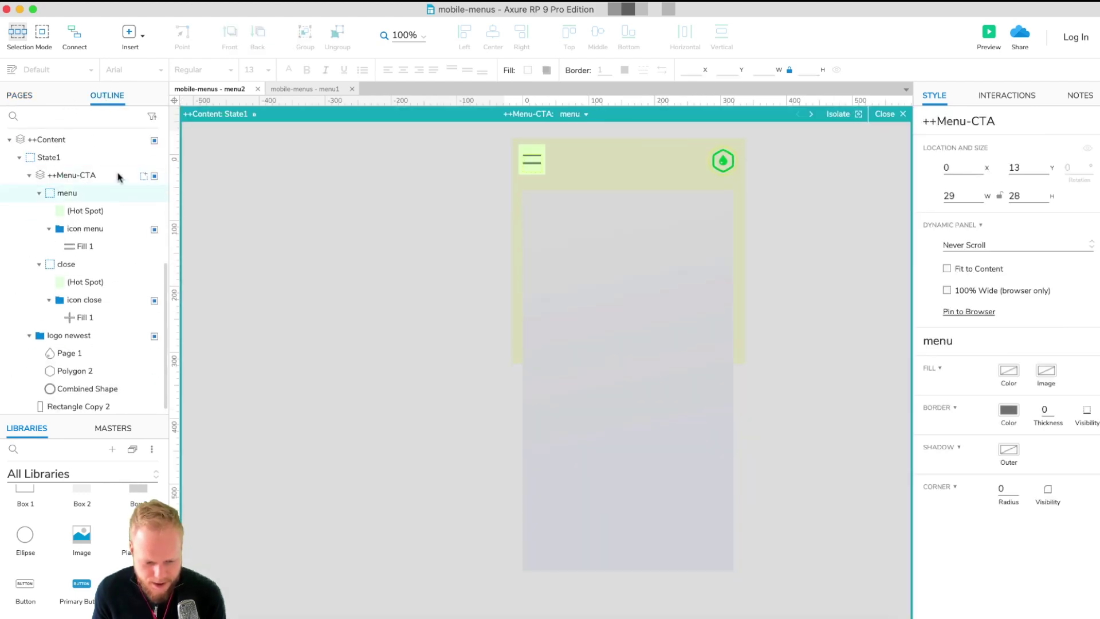
pyautogui.click(532, 159)
pyautogui.click(1007, 96)
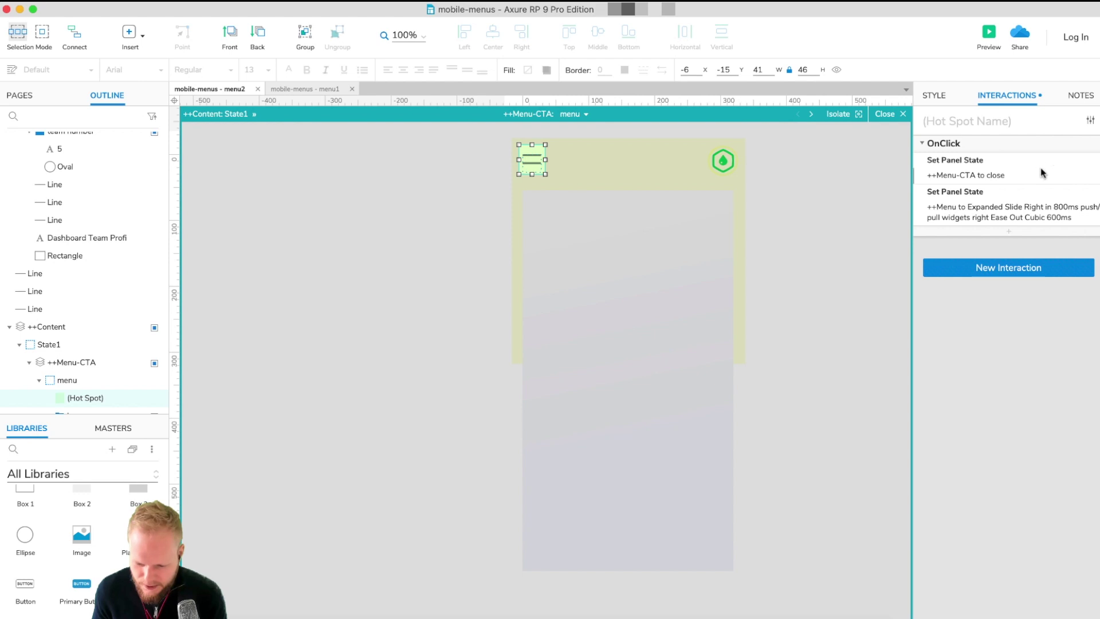
pyautogui.click(1013, 208)
pyautogui.press('Delete')
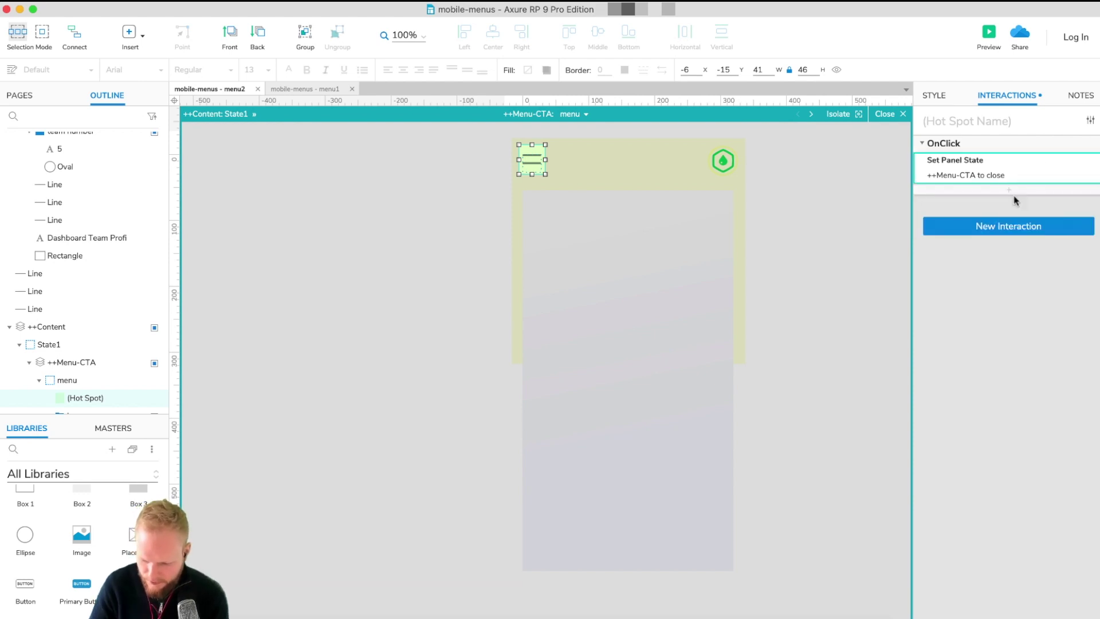
# Add a Show/Hide action to the menu icon's hot spot that shows ++Menu with Slide Down over 800 ms and Bring to Front
pyautogui.click(988, 194)
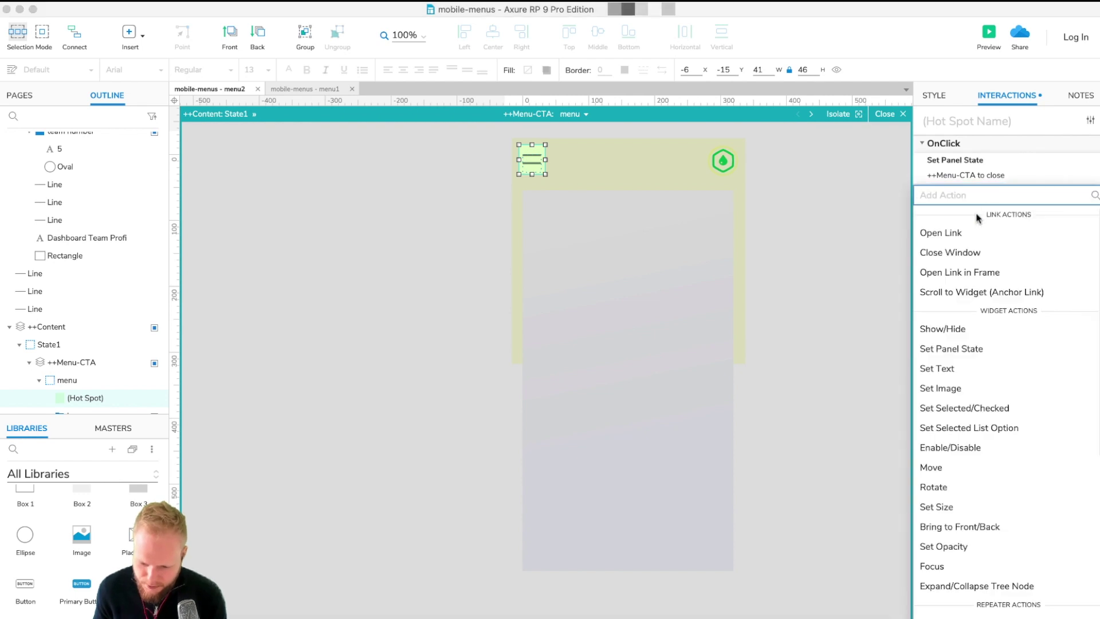
pyautogui.click(962, 326)
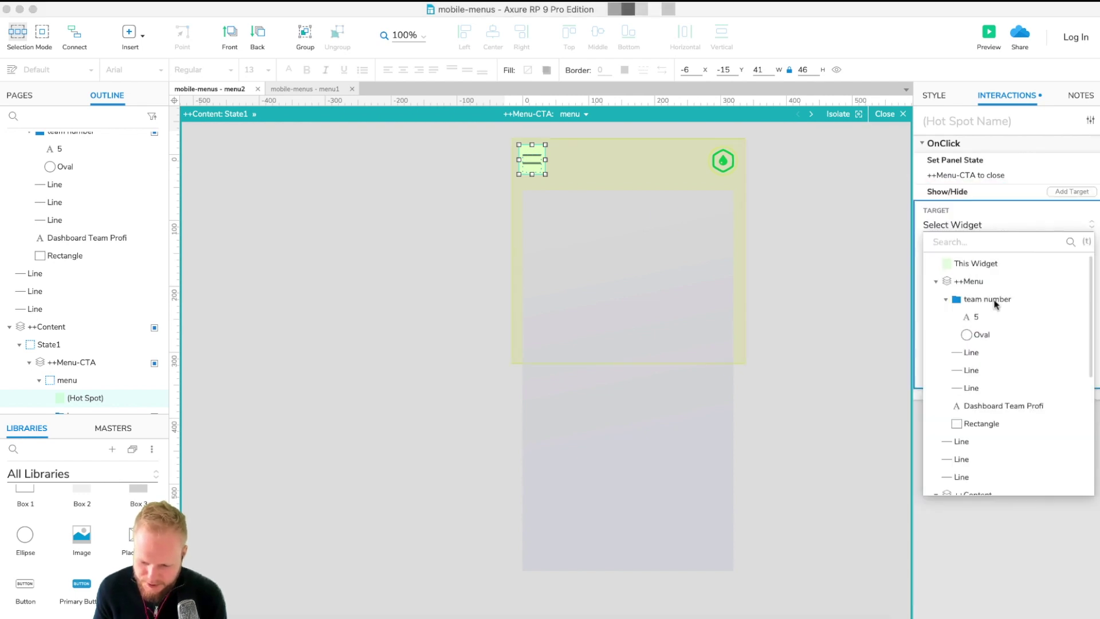
pyautogui.click(969, 281)
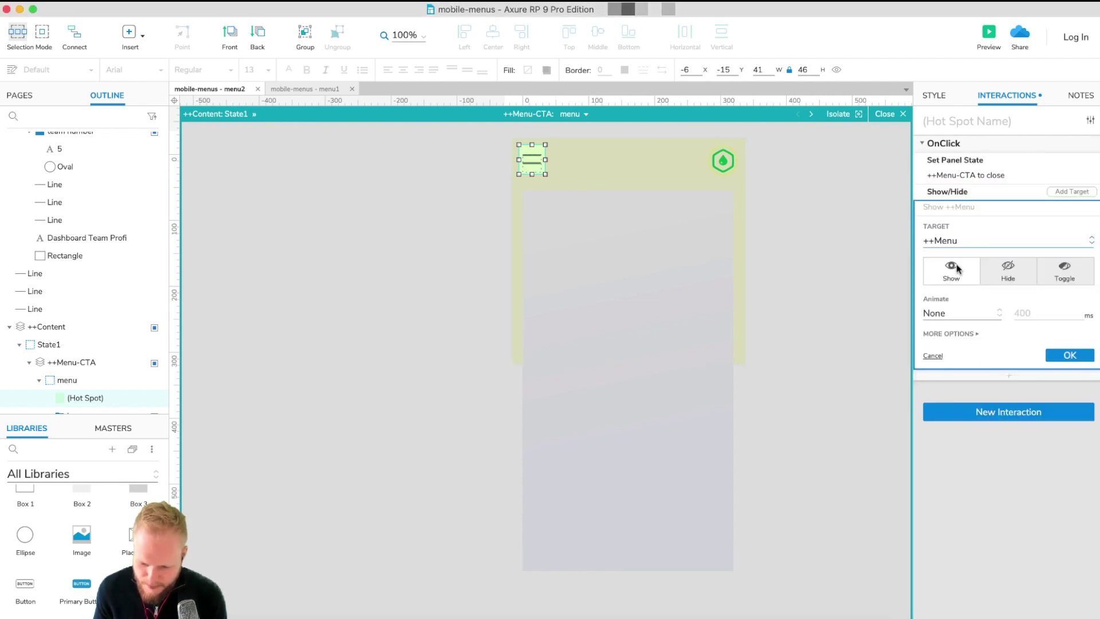
pyautogui.click(999, 315)
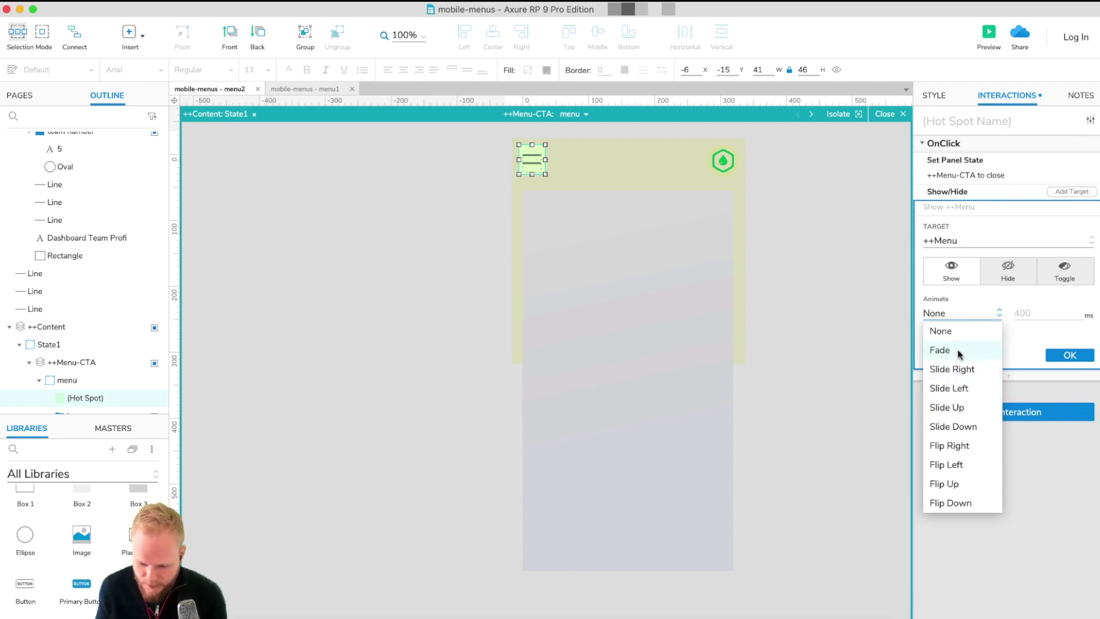
pyautogui.click(955, 426)
pyautogui.doubleClick(1030, 314)
pyautogui.write('800')
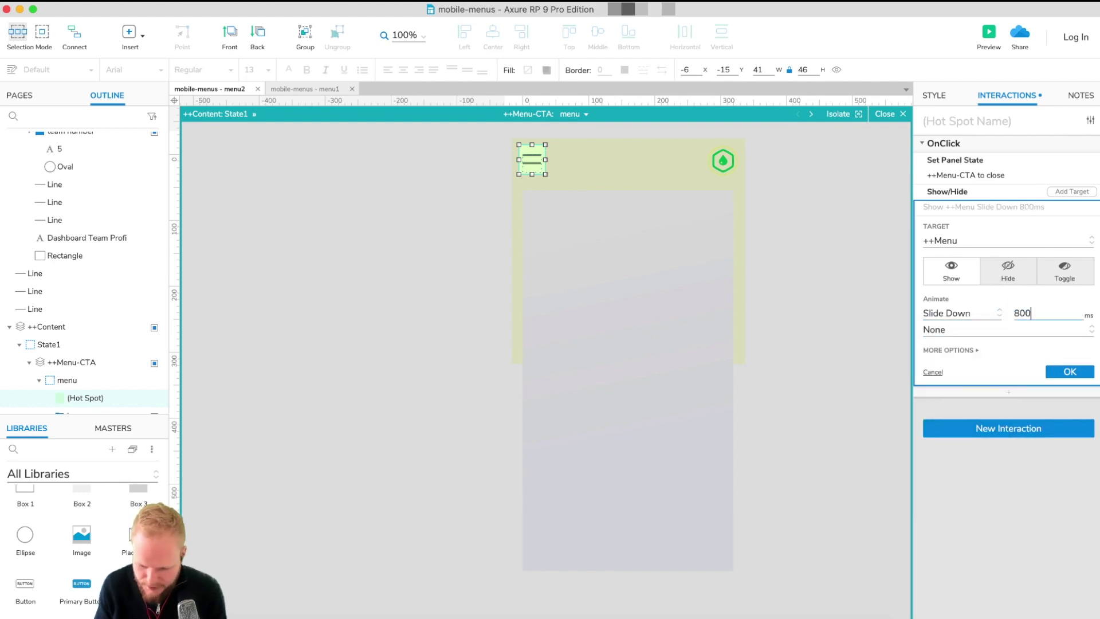
pyautogui.click(961, 351)
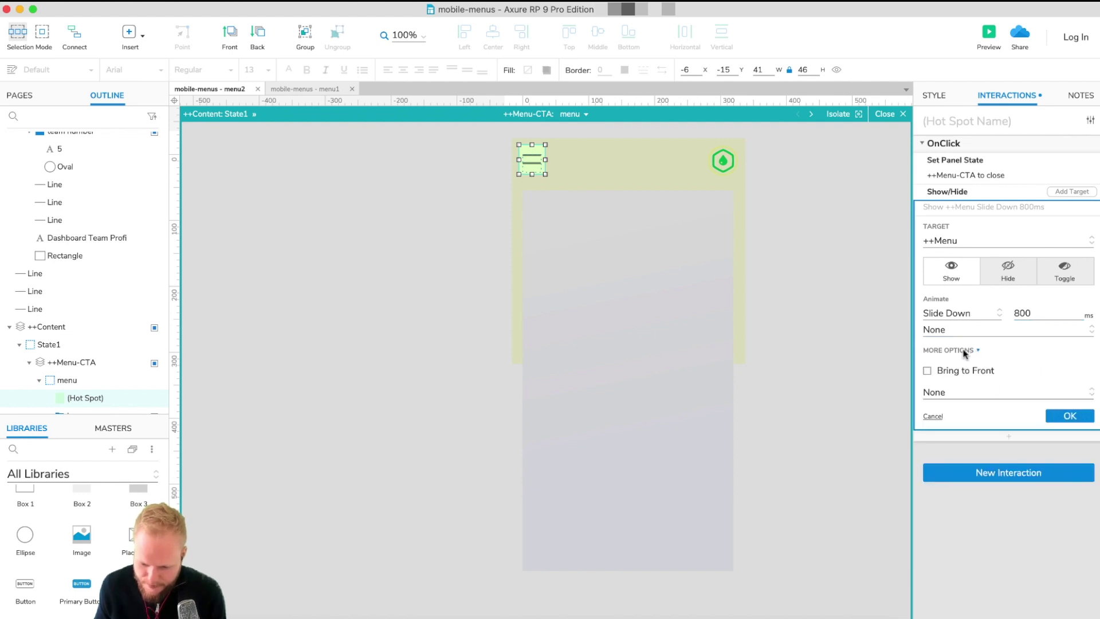
pyautogui.click(963, 372)
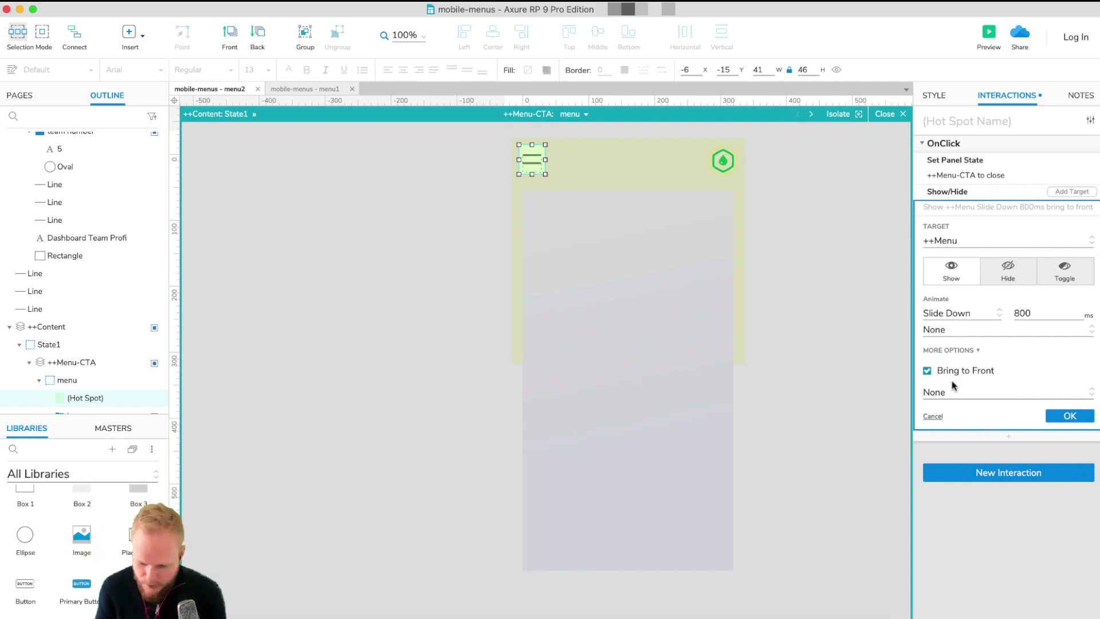
pyautogui.click(1069, 417)
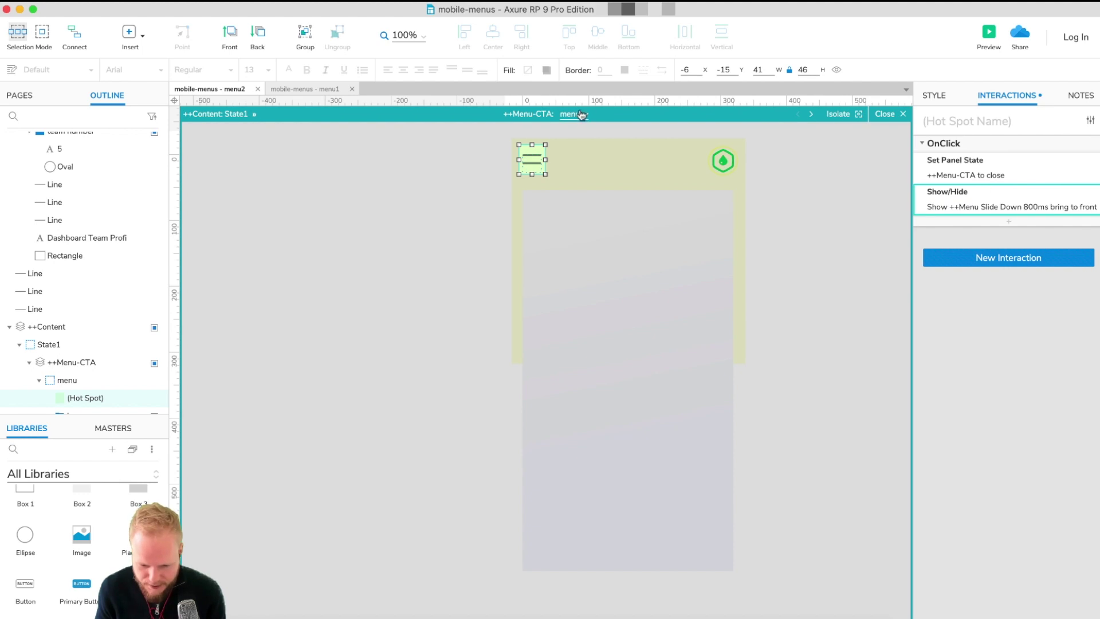
# In ++Menu-CTA's close state, replace the hot spot's ++Menu panel-state action with Hide ++Menu, Slide Up 400 ms, and close the state
pyautogui.click(812, 114)
pyautogui.click(531, 161)
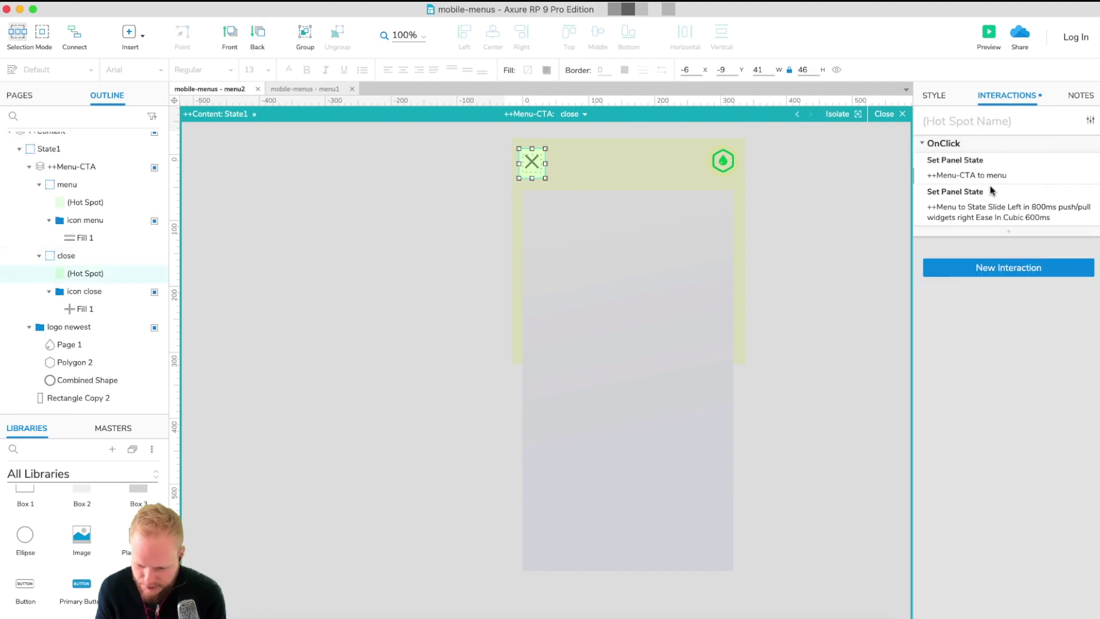
pyautogui.press('super+v')
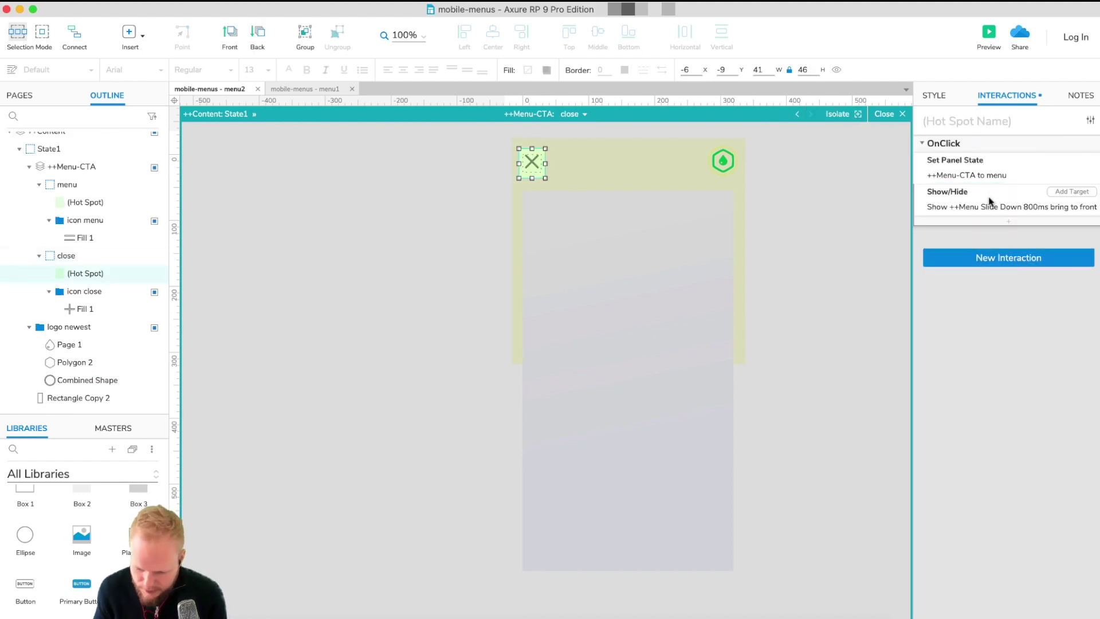
pyautogui.click(991, 206)
pyautogui.doubleClick(1048, 312)
pyautogui.write('400')
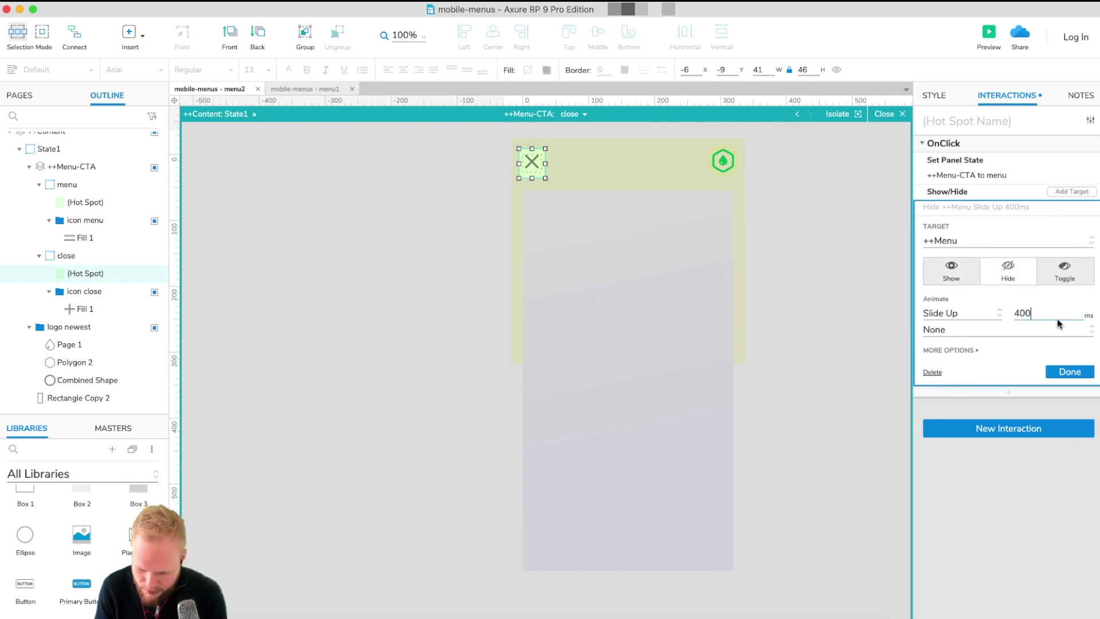
pyautogui.click(1075, 375)
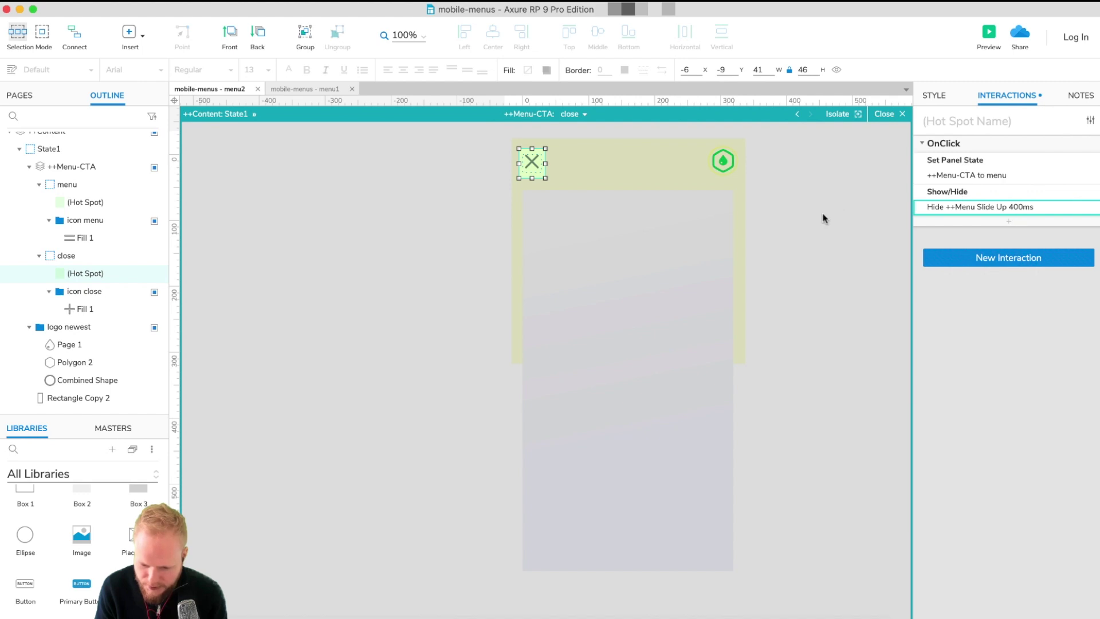
pyautogui.click(629, 161)
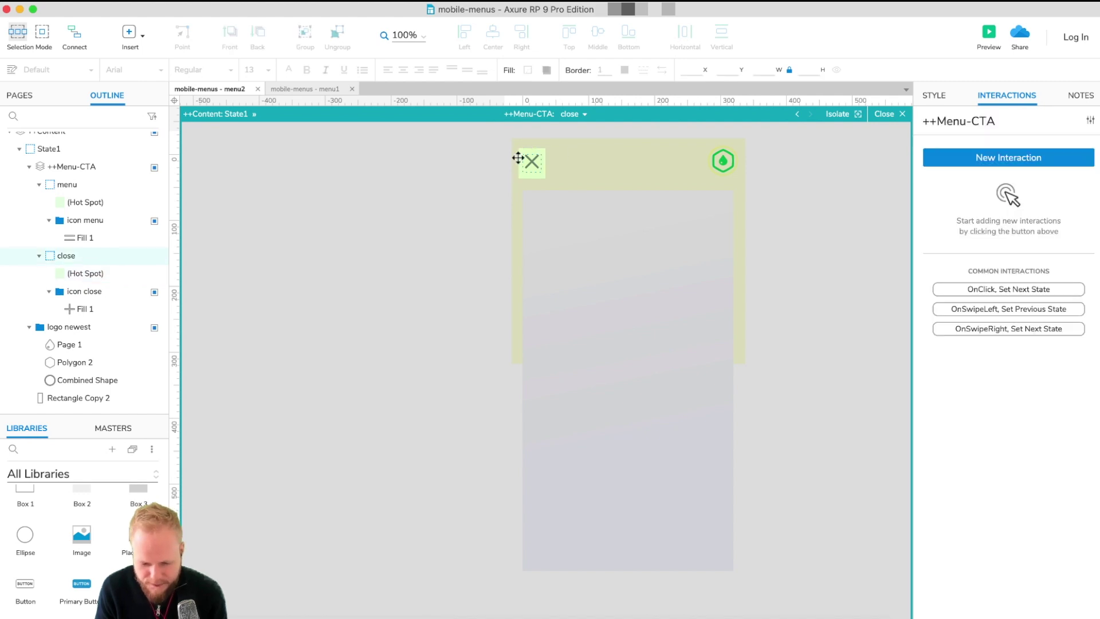
pyautogui.click(885, 114)
# Preview the menu2 page in the browser without the player bar, open the popup menu from the icon, and close the preview
pyautogui.click(989, 34)
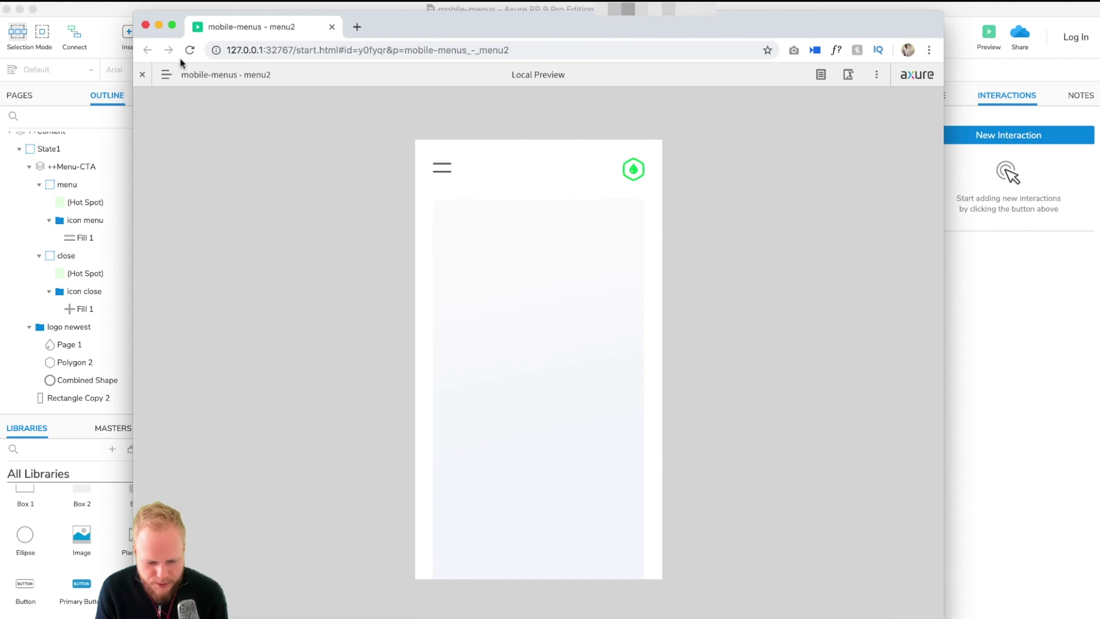
pyautogui.click(142, 75)
pyautogui.click(436, 155)
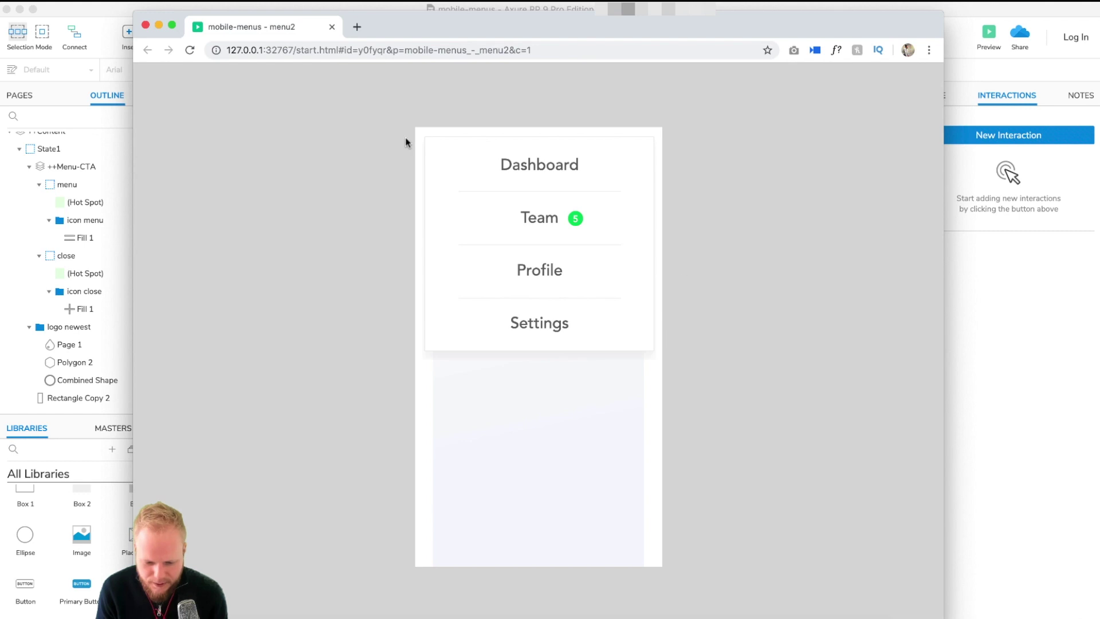
pyautogui.click(332, 27)
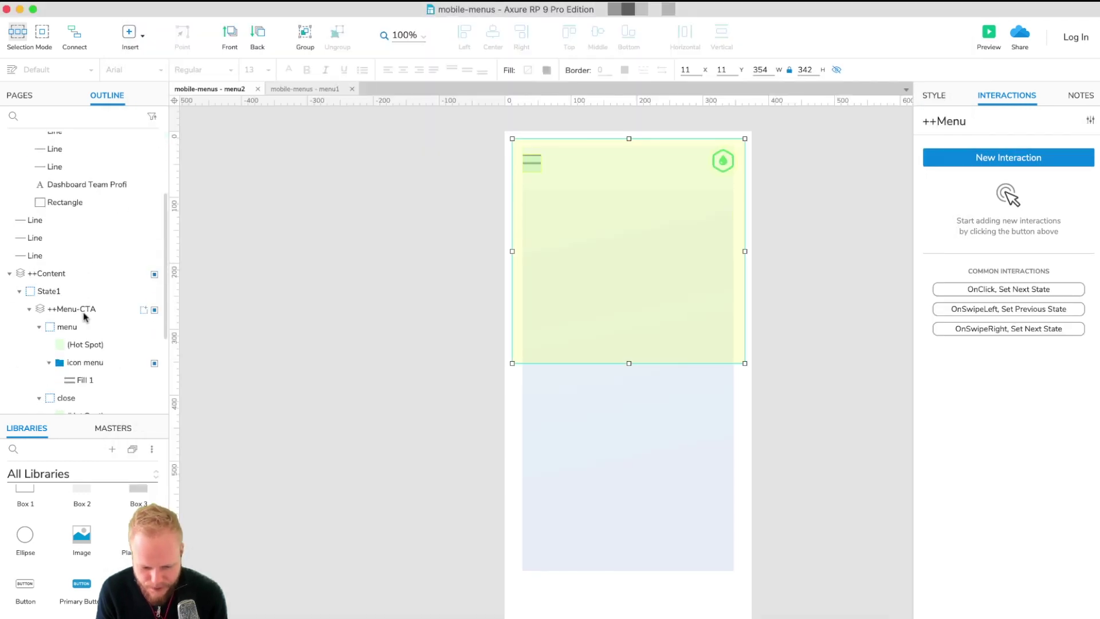
# In ++Menu-CTA's menu state, set the hot spot's Show ++Menu Slide Down animation to 600 ms
pyautogui.scroll(-1, 86, 312)
pyautogui.doubleClick(86, 301)
pyautogui.click(524, 159)
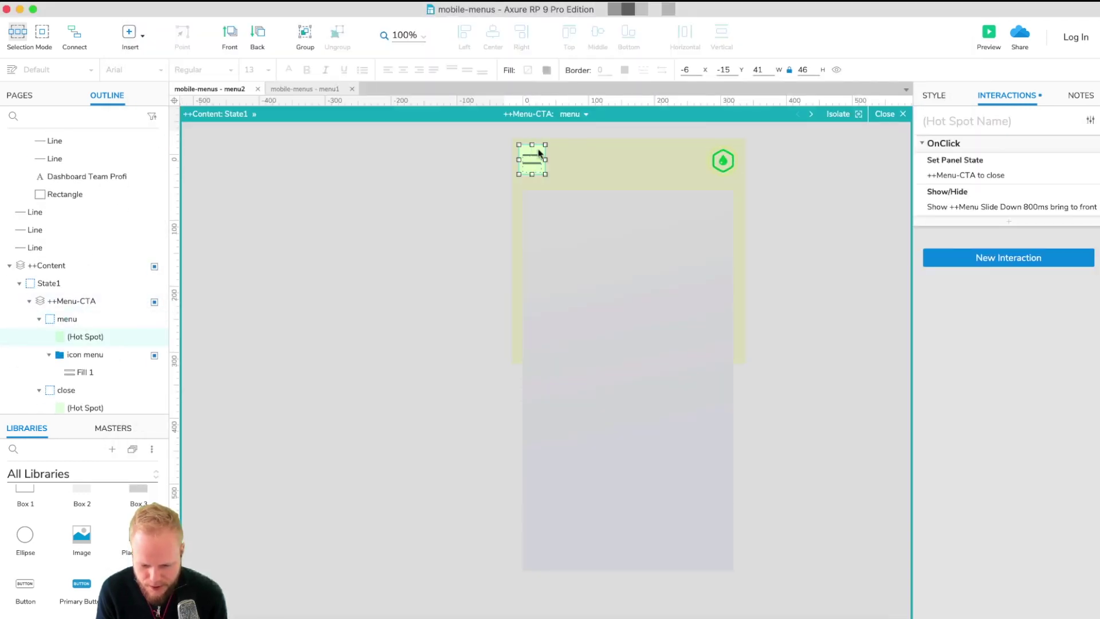
pyautogui.click(1008, 206)
pyautogui.click(1022, 313)
pyautogui.click(1063, 369)
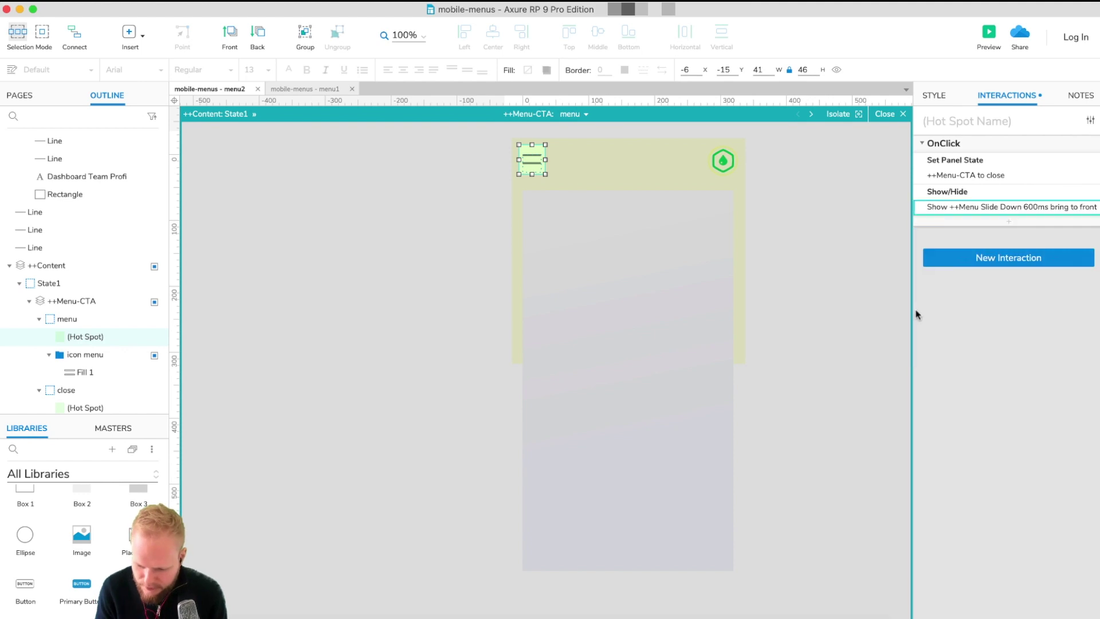
pyautogui.click(747, 187)
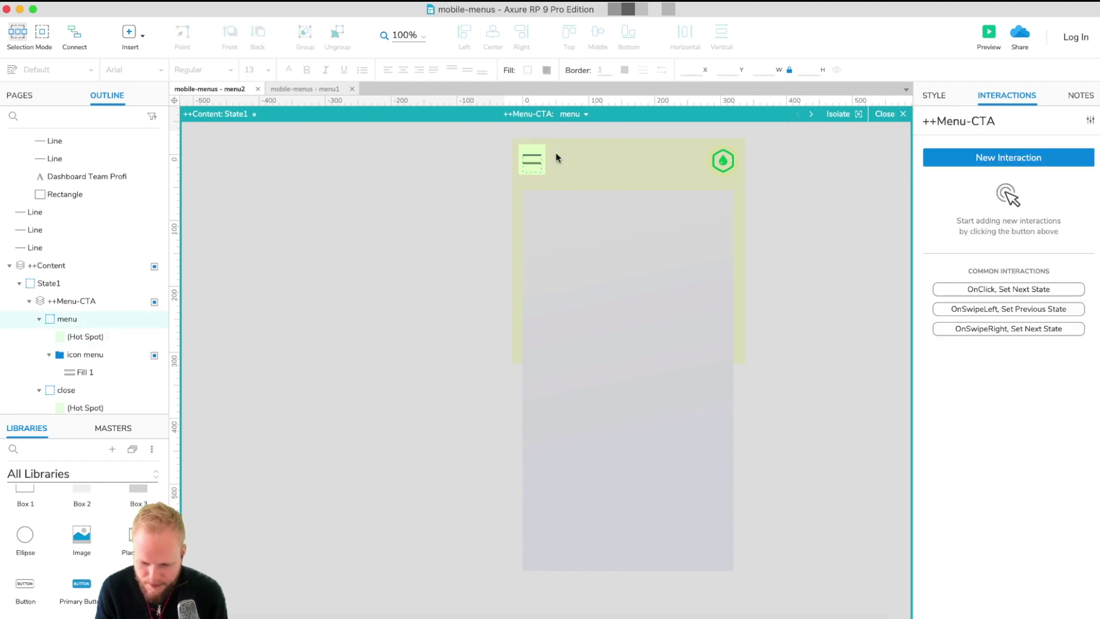
# Copy the Hide ++Menu action from the hot spot in ++Menu-CTA's close state and close the state
pyautogui.click(810, 114)
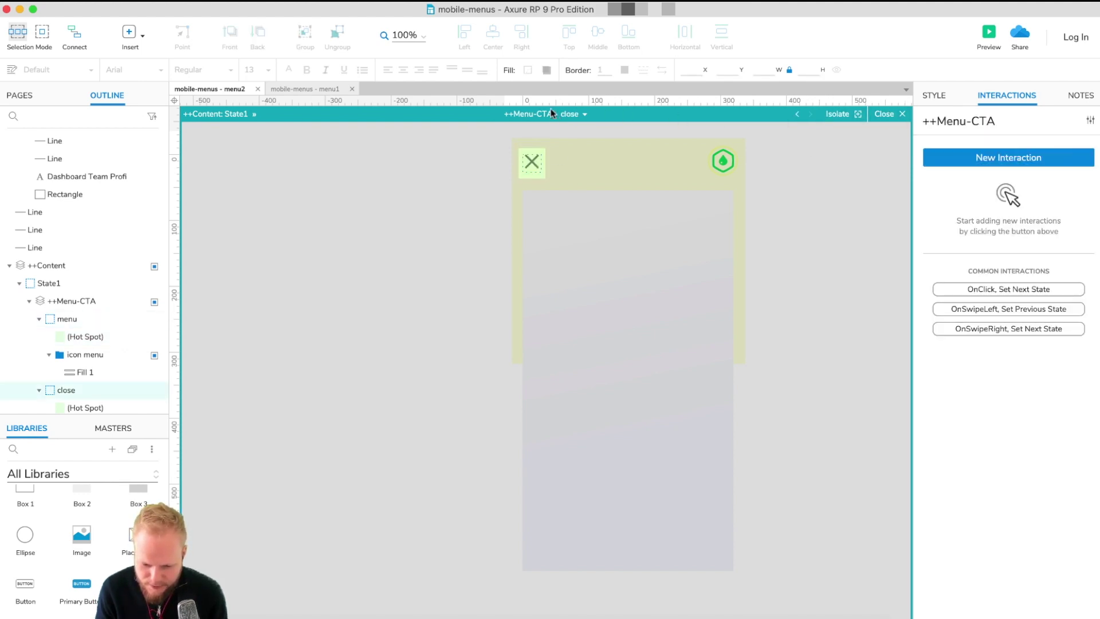
pyautogui.click(531, 162)
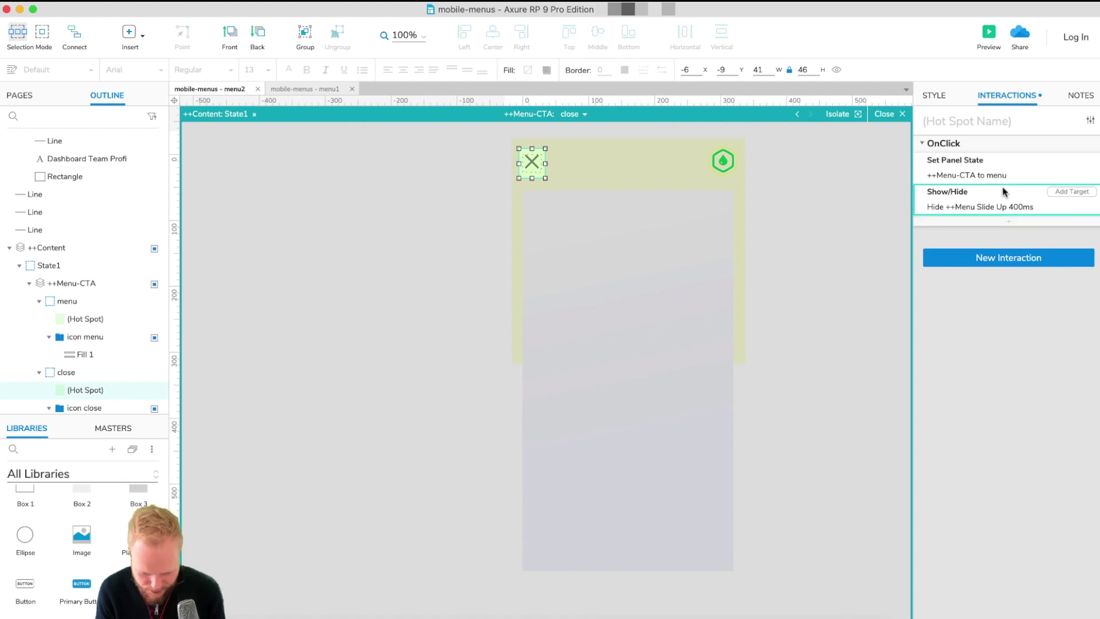
pyautogui.click(884, 114)
# Paste the copied hide action into a new OnSwipeLeft interaction on the ++Menu panel
pyautogui.click(560, 242)
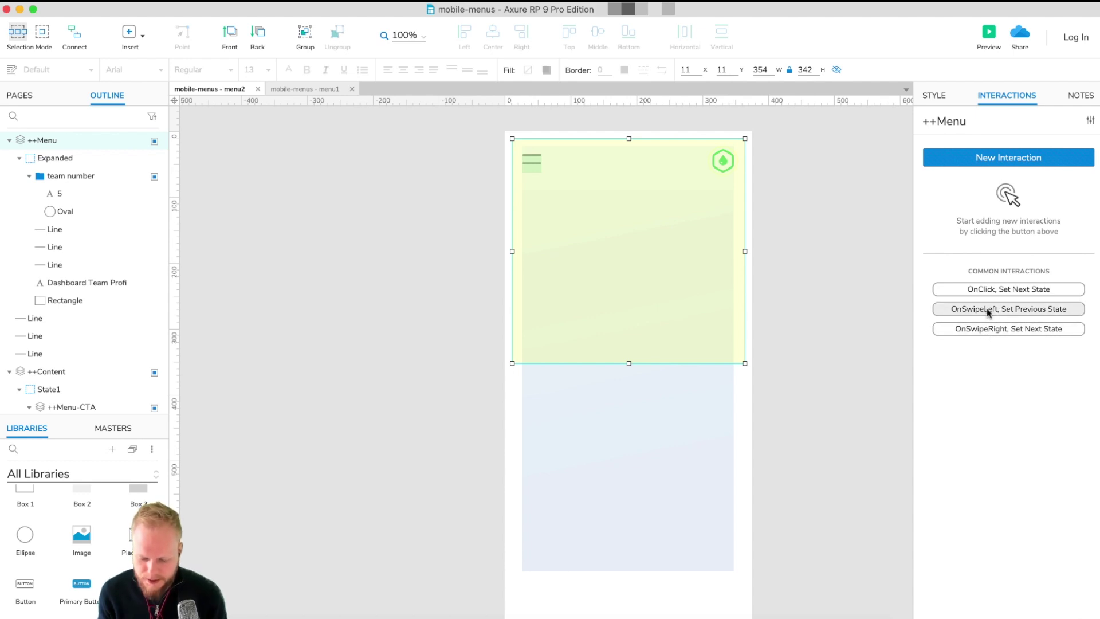
pyautogui.click(1008, 164)
pyautogui.scroll(-4, 976, 309)
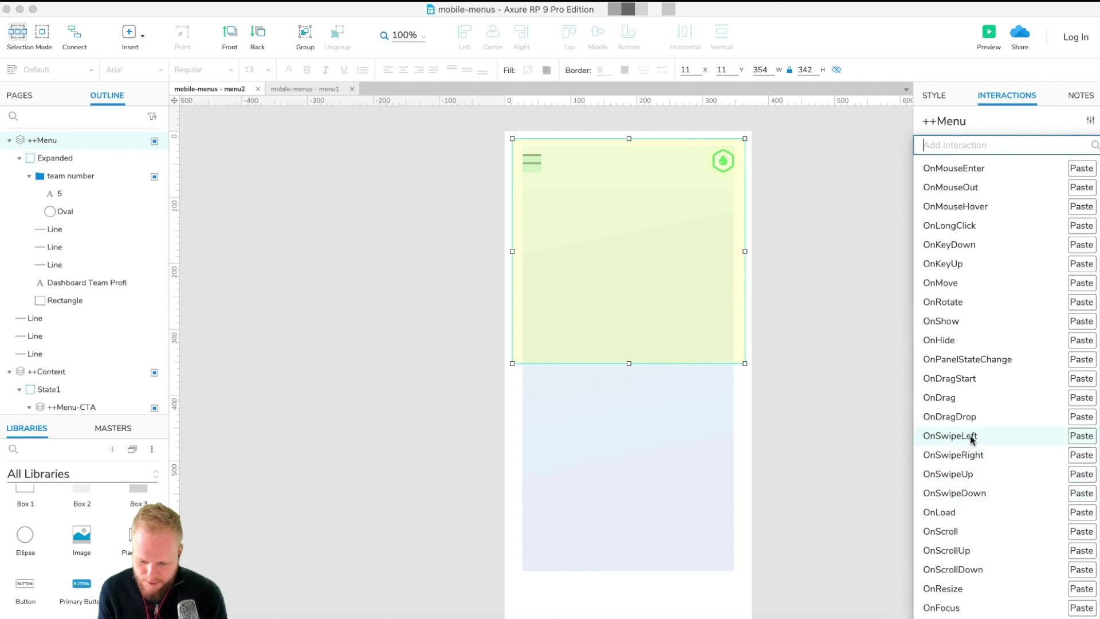
pyautogui.click(1081, 436)
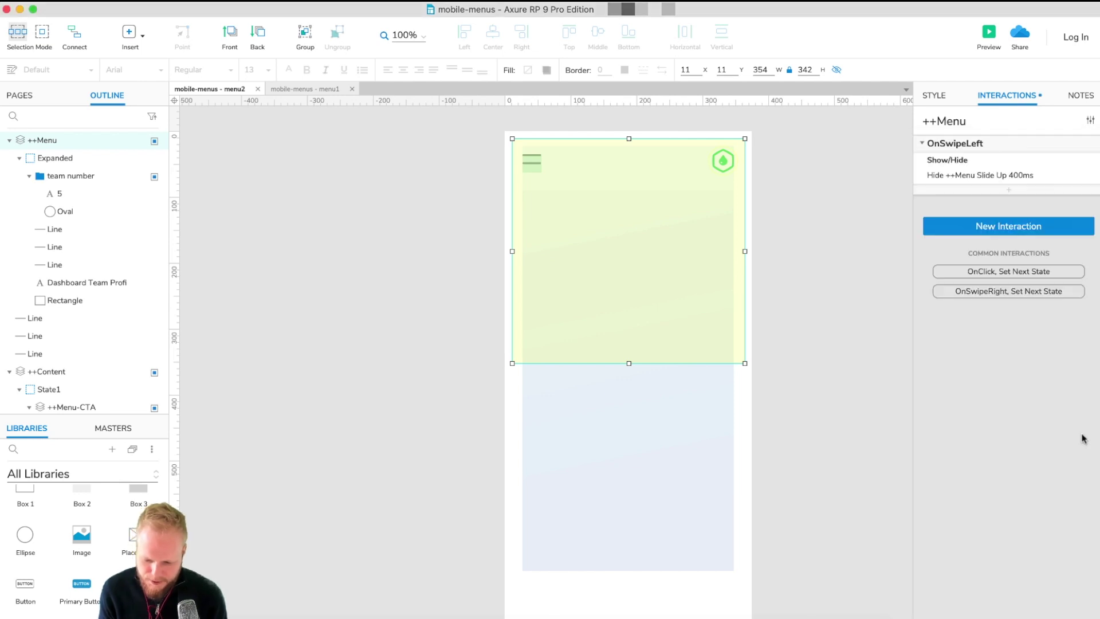
# Paste the same hide action into new OnSwipeRight and OnSwipeUp interactions on ++Menu, and deselect the panel
pyautogui.moveTo(960, 170)
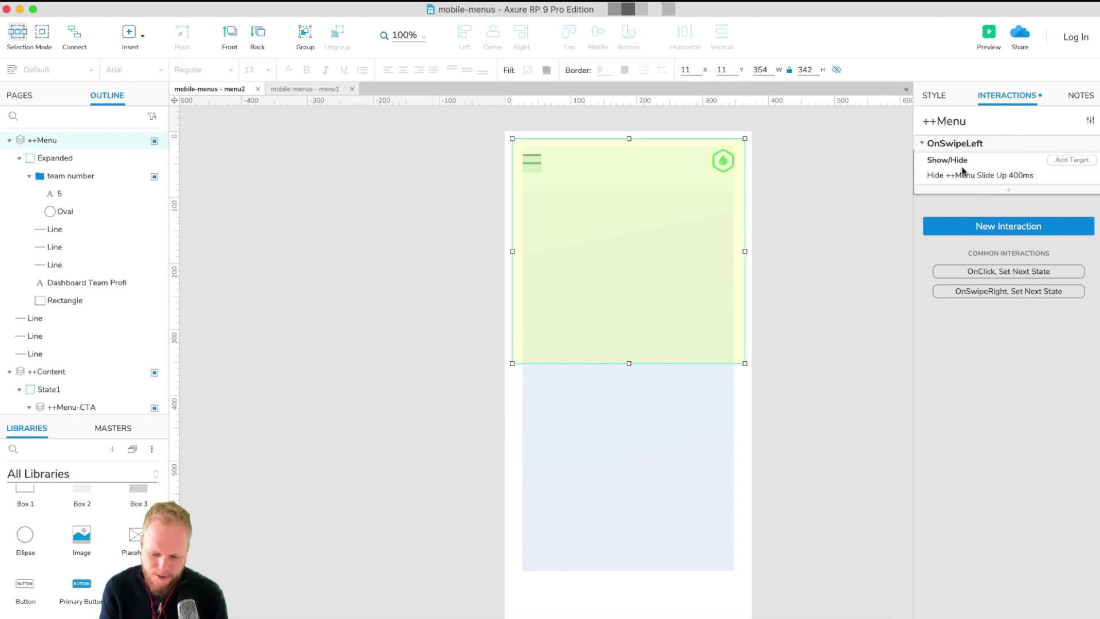
pyautogui.click(1001, 231)
pyautogui.click(1069, 455)
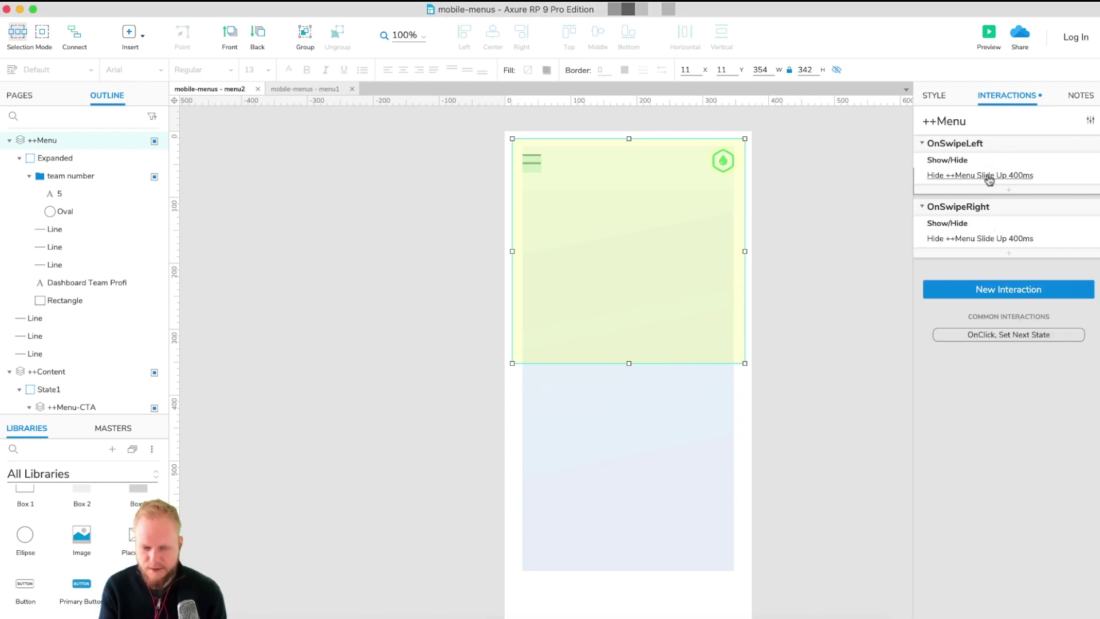
pyautogui.click(1012, 294)
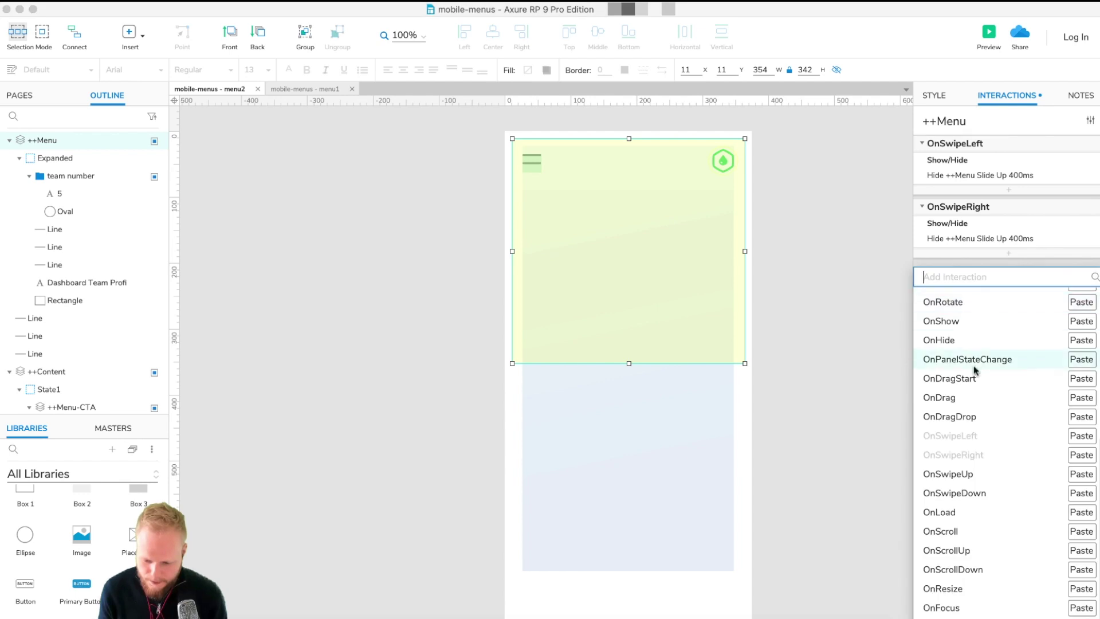
pyautogui.click(1072, 474)
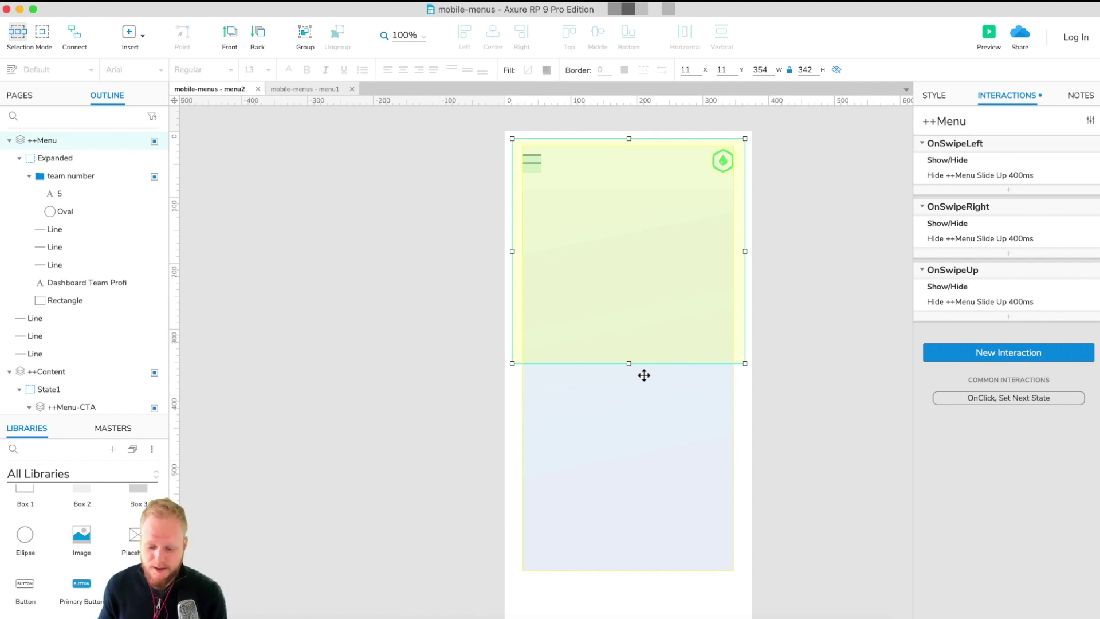
pyautogui.click(843, 388)
pyautogui.scroll(-1, 805, 381)
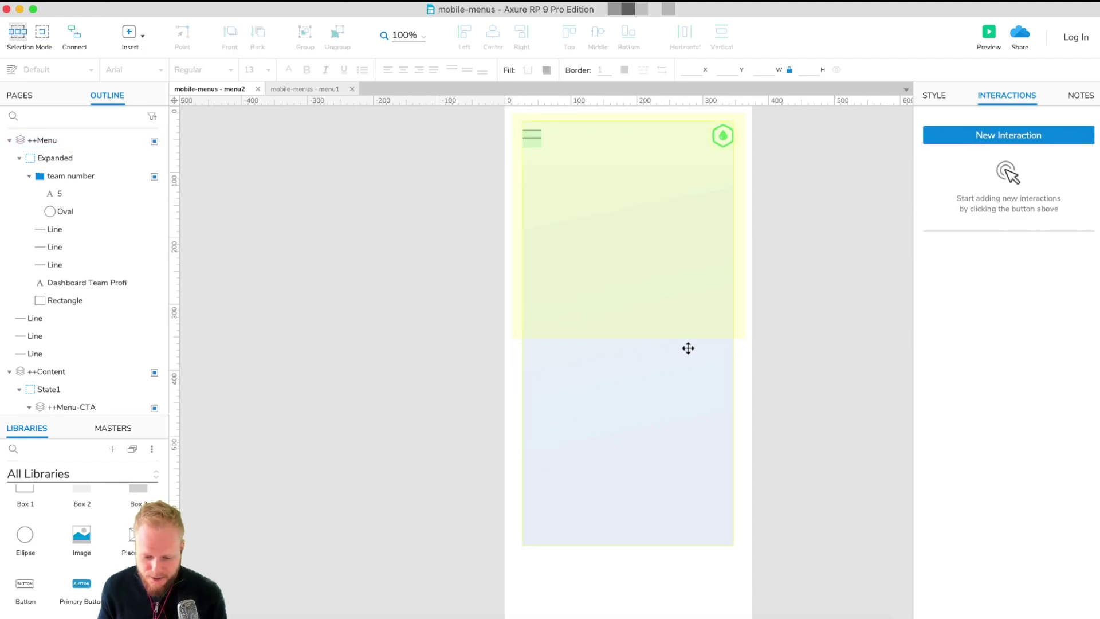
# Extend the ++Menu panel downward past the content area to a height of about 827 px
pyautogui.click(662, 319)
pyautogui.scroll(-1, 663, 324)
pyautogui.moveTo(628, 304); pyautogui.dragTo(646, 607)
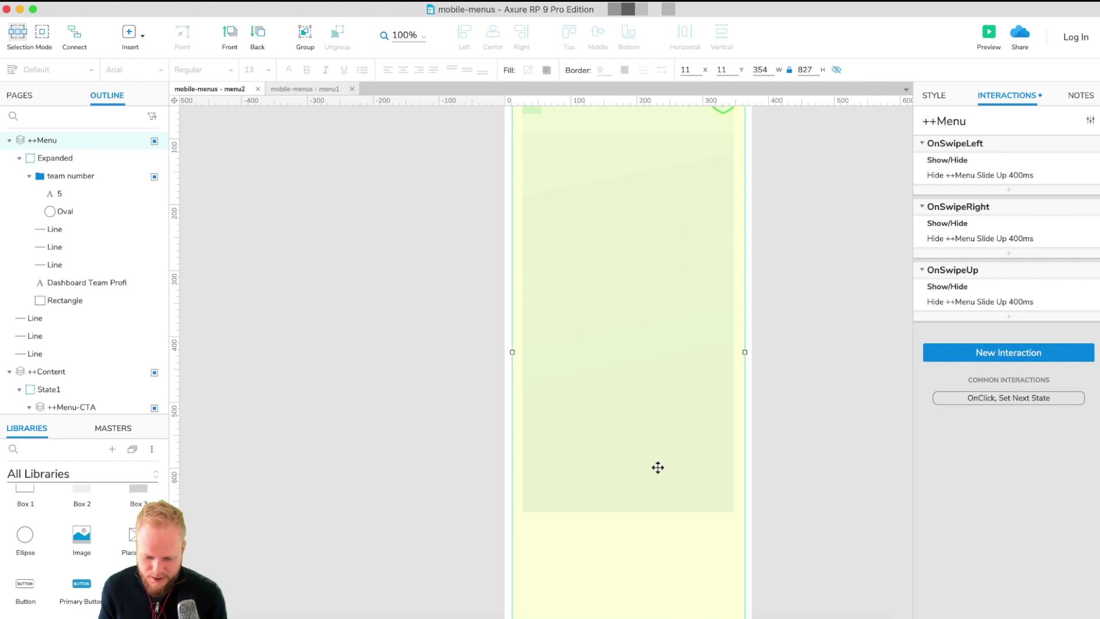
# In ++Menu's Expanded state, place a hot spot about 347 × 428 px covering the empty area directly below the menu items
pyautogui.doubleClick(658, 467)
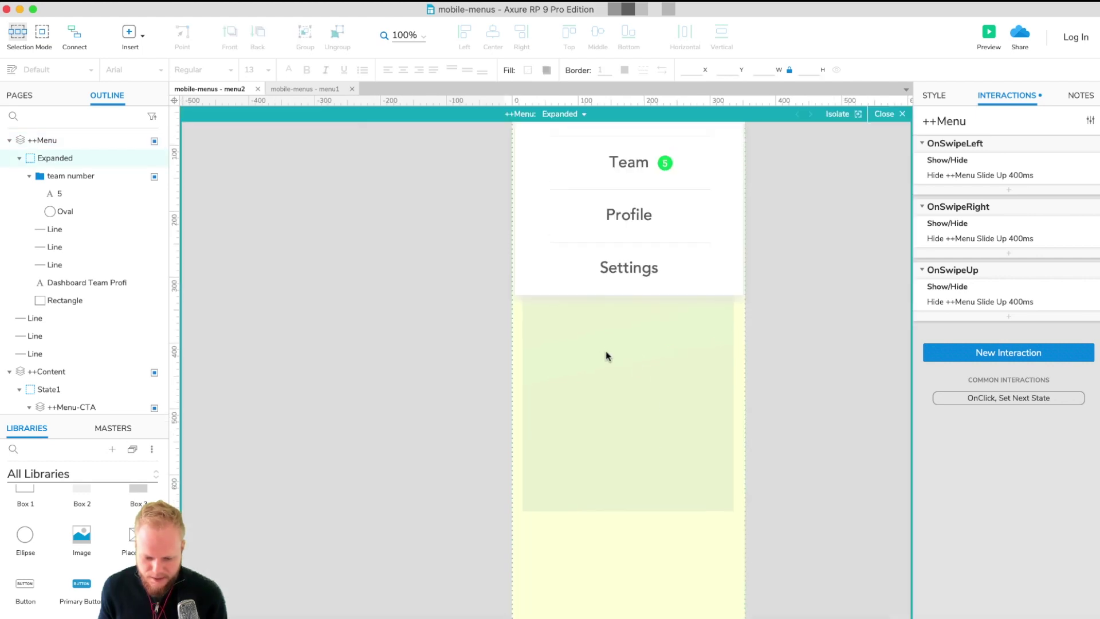
pyautogui.scroll(1, 658, 401)
pyautogui.scroll(-8, 81, 516)
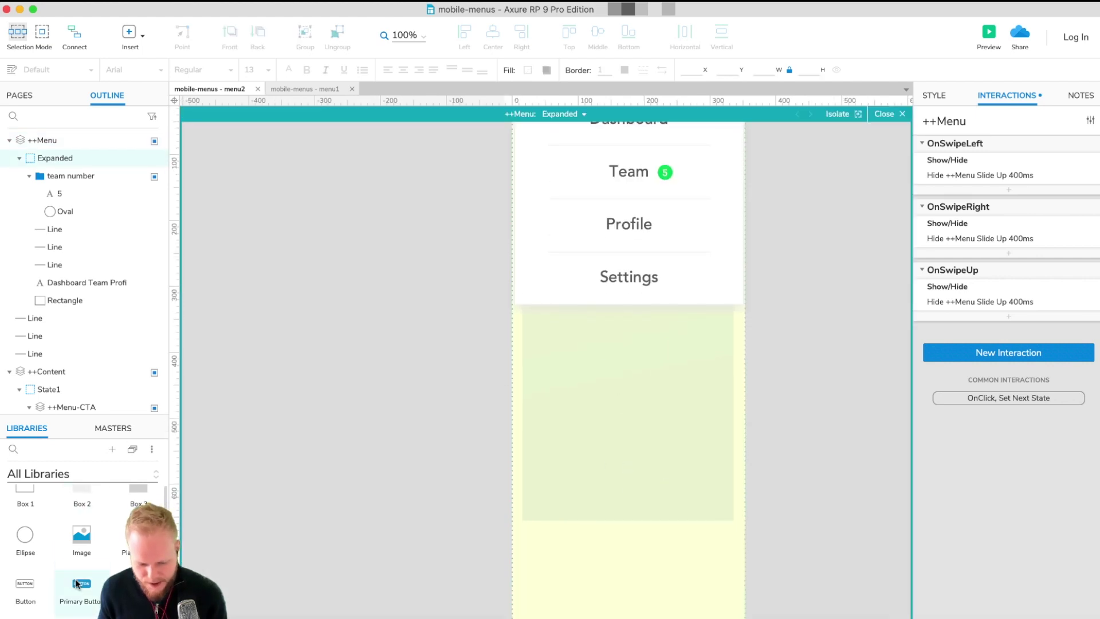
pyautogui.scroll(1, 86, 532)
pyautogui.moveTo(82, 512); pyautogui.dragTo(514, 304)
pyautogui.moveTo(579, 371); pyautogui.dragTo(742, 586)
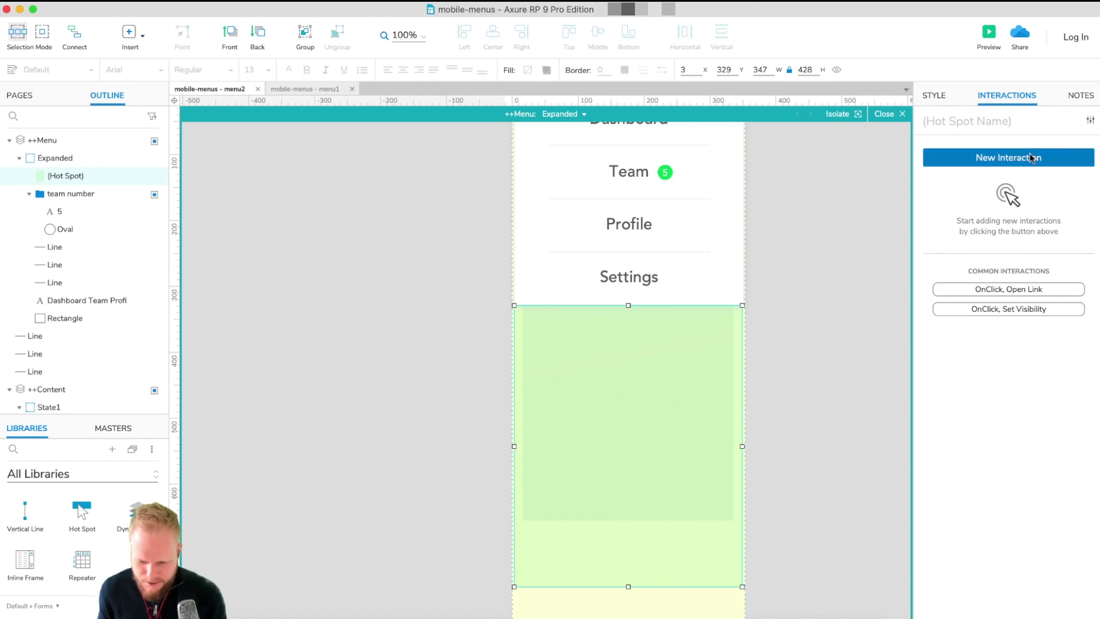
# Give the new hot spot an OnClick action that hides ++Menu without animation, and close the Expanded state
pyautogui.click(996, 157)
pyautogui.click(976, 184)
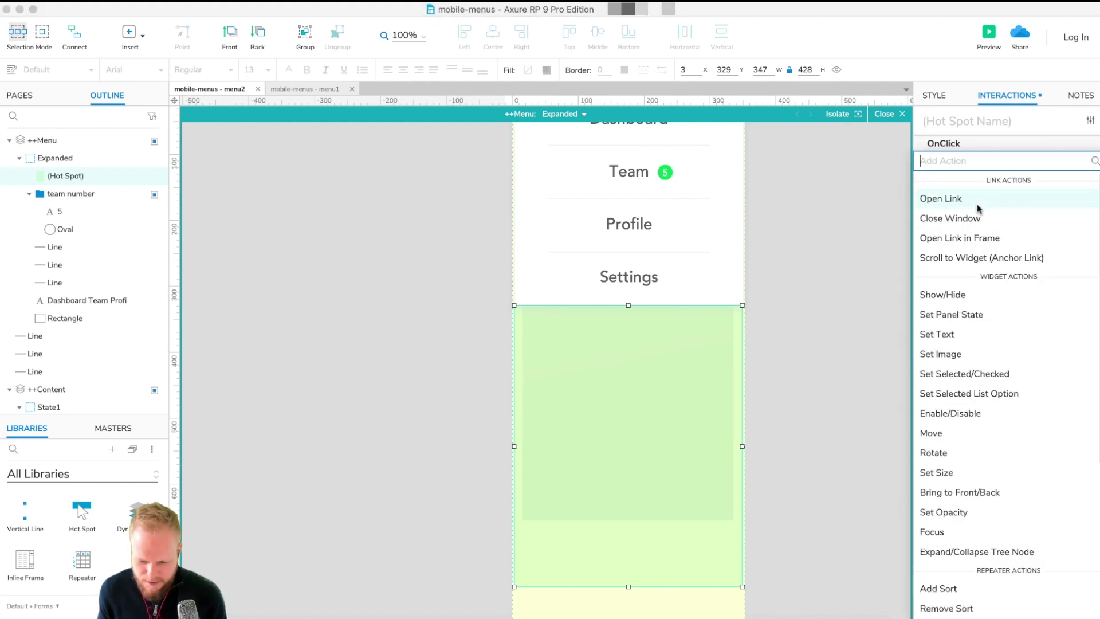
pyautogui.click(955, 300)
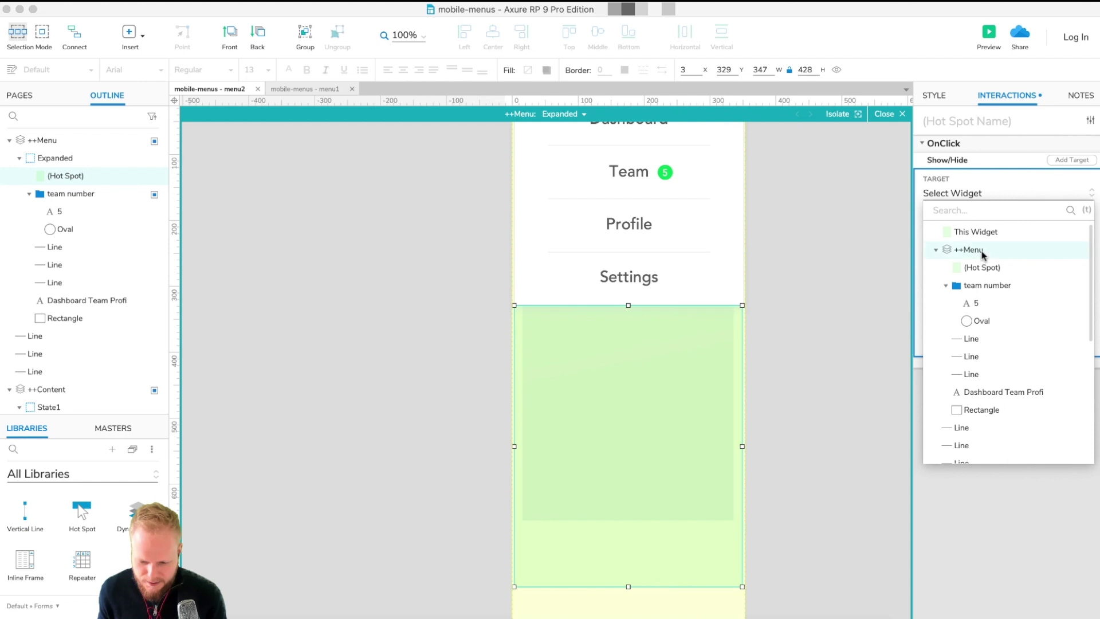
pyautogui.click(980, 252)
pyautogui.click(1016, 253)
pyautogui.click(1070, 323)
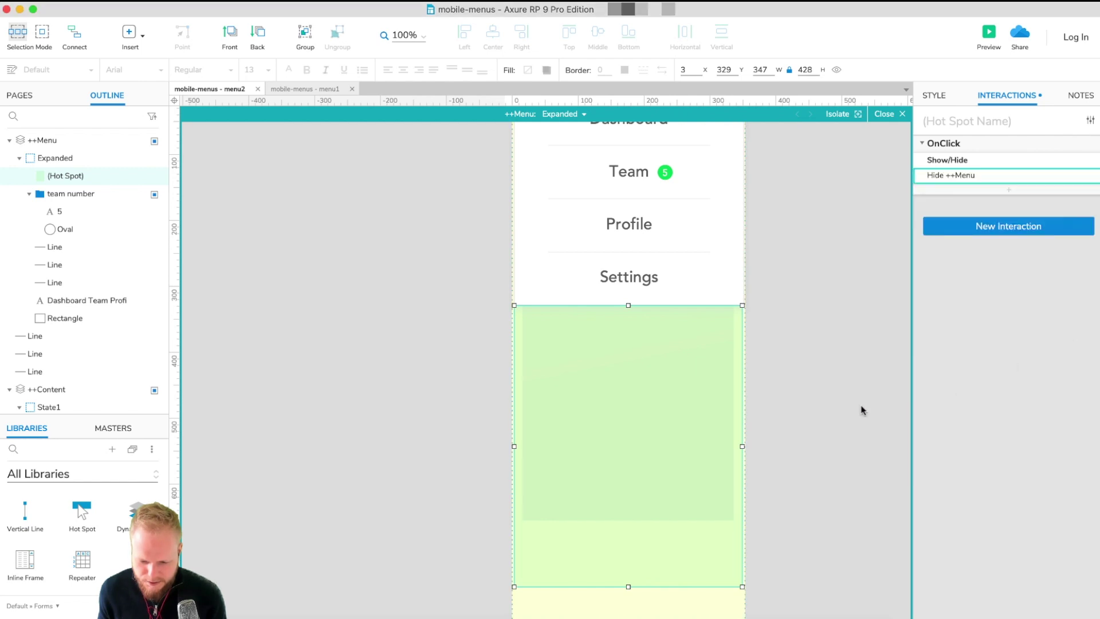
pyautogui.click(859, 410)
pyautogui.click(887, 113)
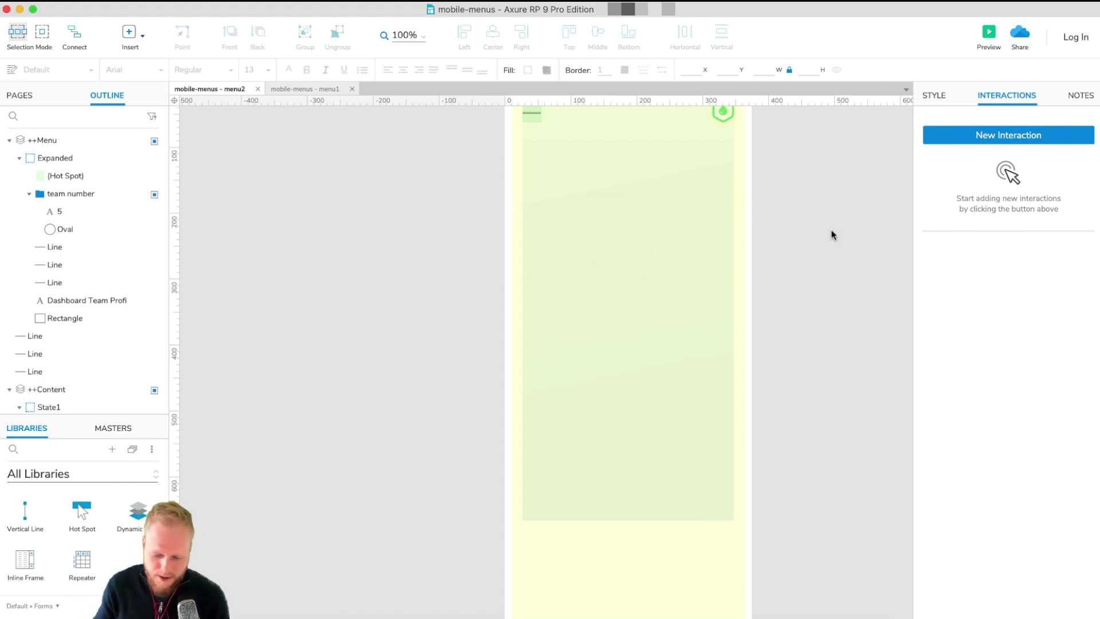
# Preview menu2, test closing the menu through the hot spot below it and by swiping left and right, and close the preview
pyautogui.click(646, 234)
pyautogui.scroll(2, 646, 235)
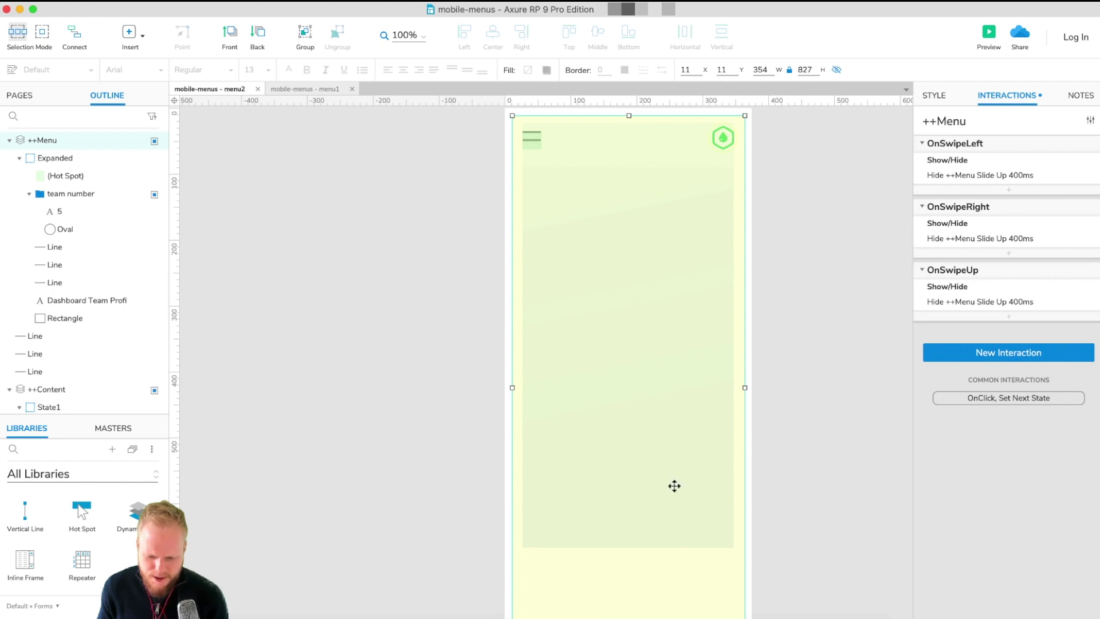
pyautogui.click(988, 33)
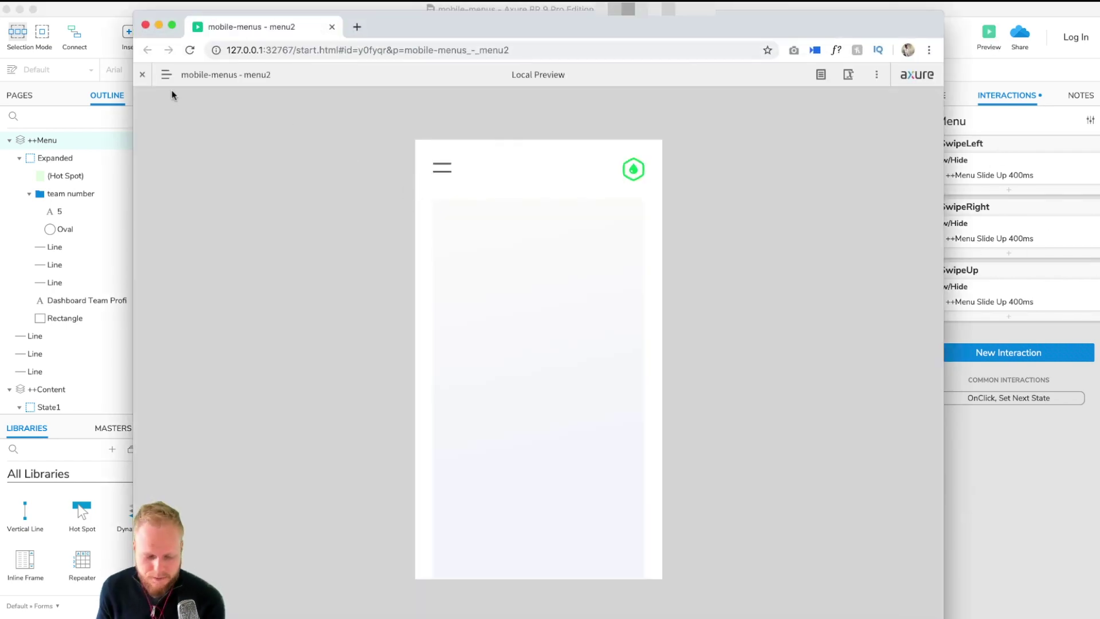
pyautogui.click(142, 75)
pyautogui.click(441, 155)
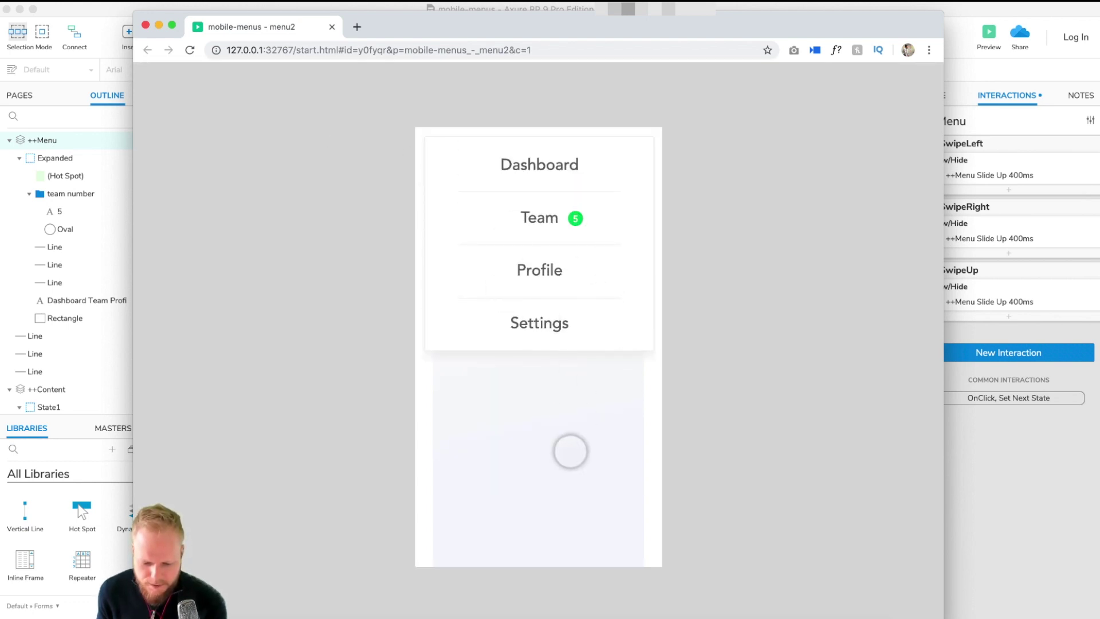
pyautogui.click(561, 441)
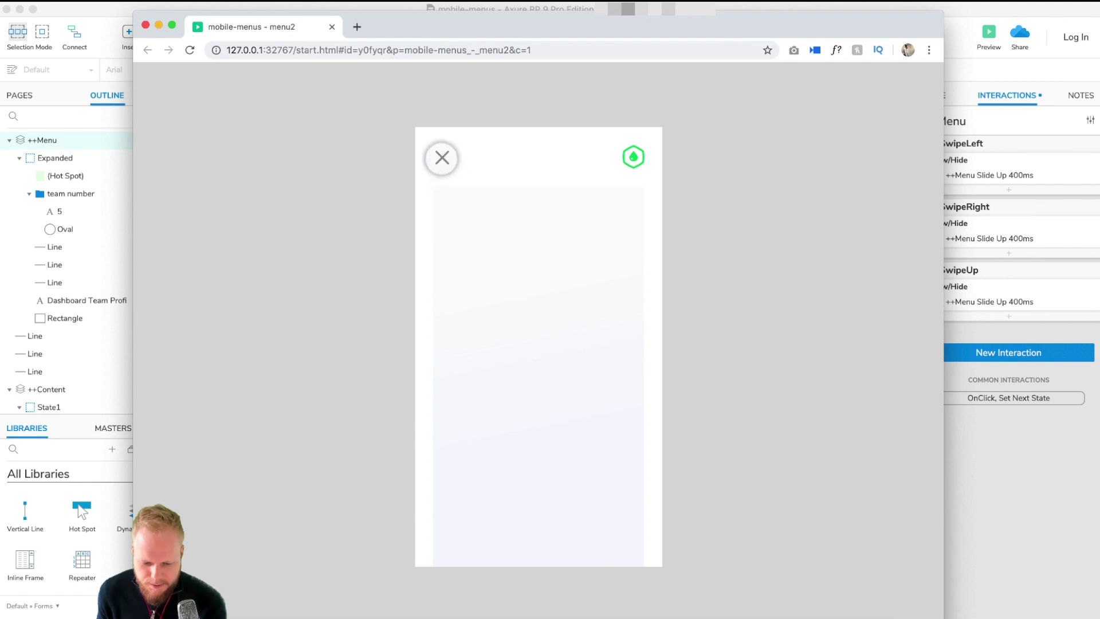
pyautogui.click(441, 158)
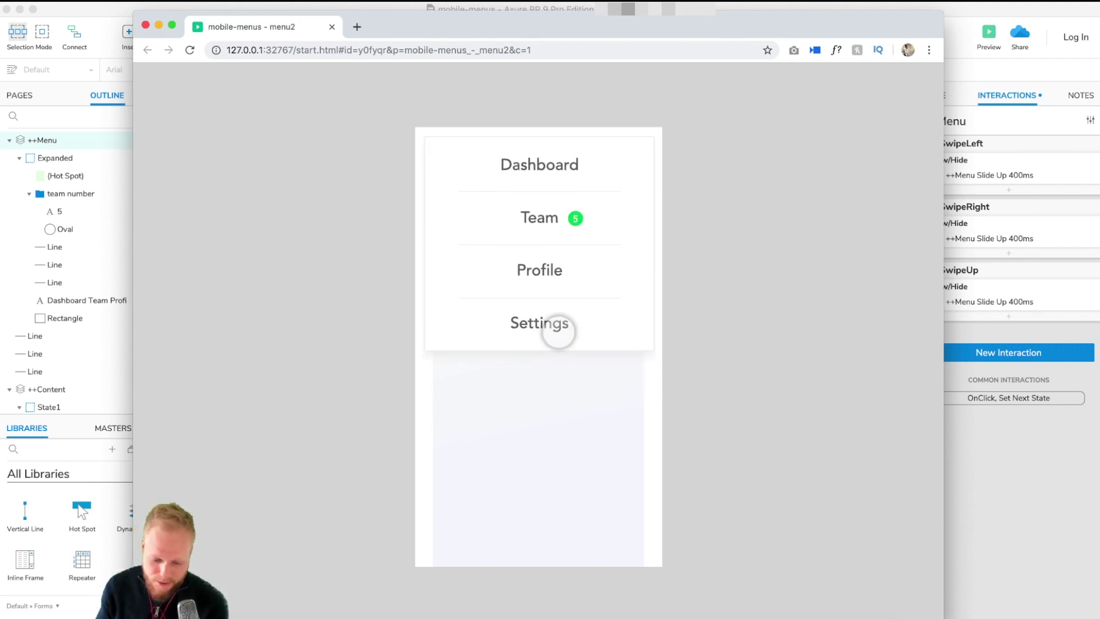
pyautogui.moveTo(596, 236); pyautogui.dragTo(527, 242)
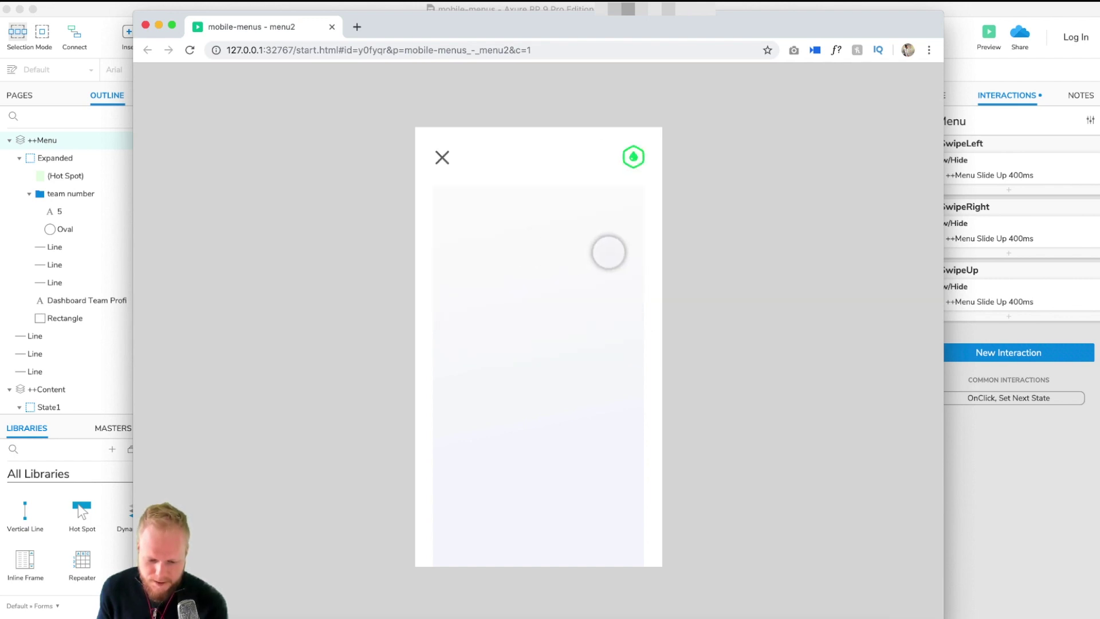
pyautogui.click(454, 165)
pyautogui.click(442, 157)
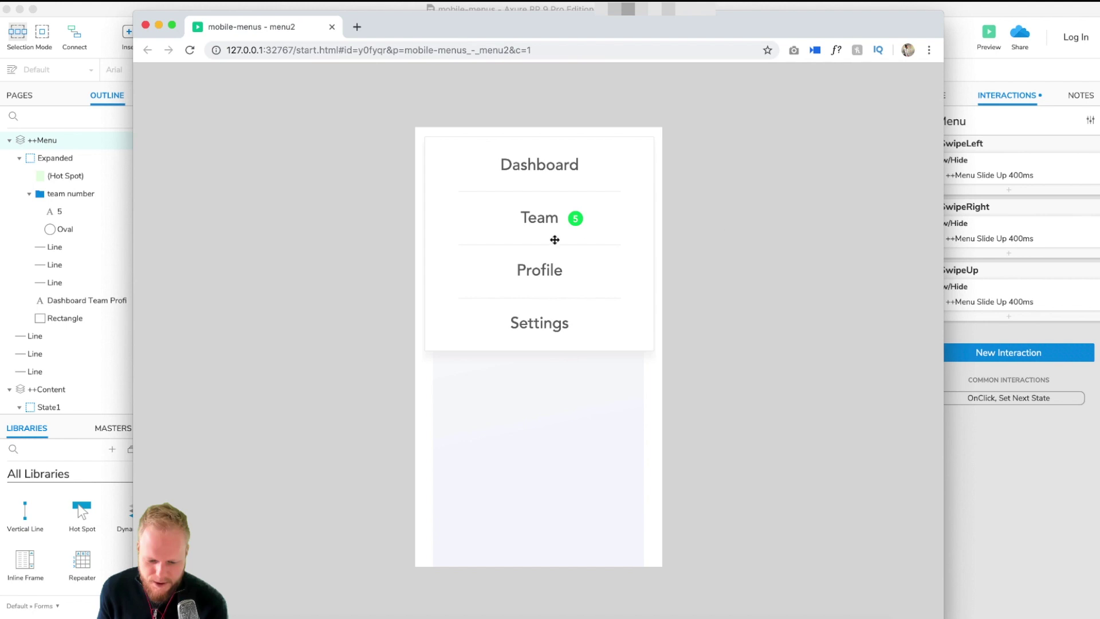
pyautogui.moveTo(555, 240); pyautogui.dragTo(611, 242)
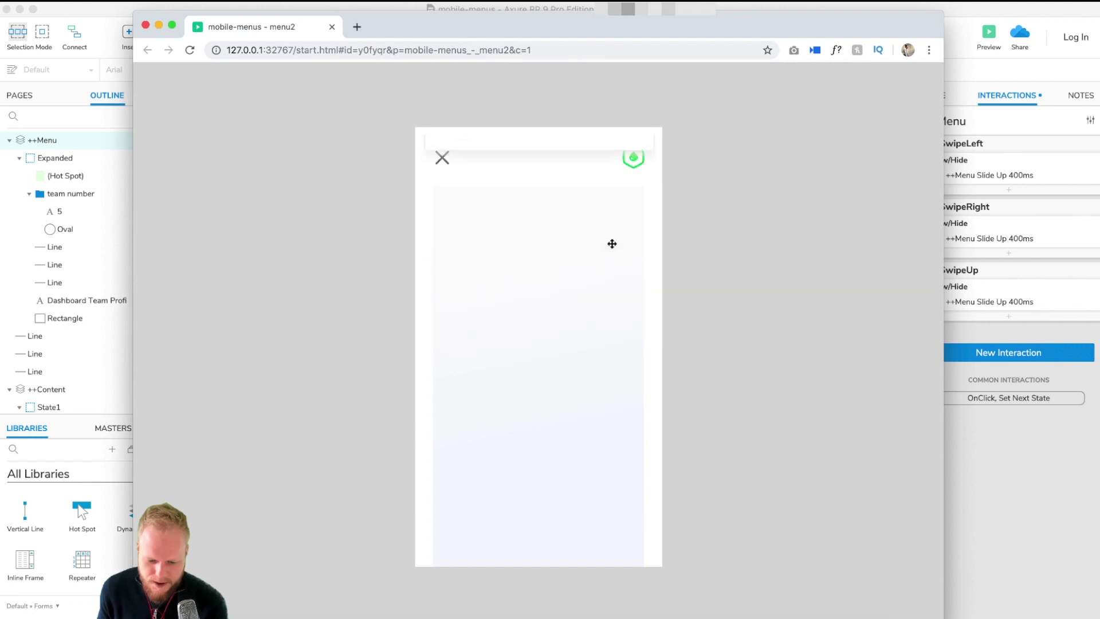
pyautogui.click(332, 27)
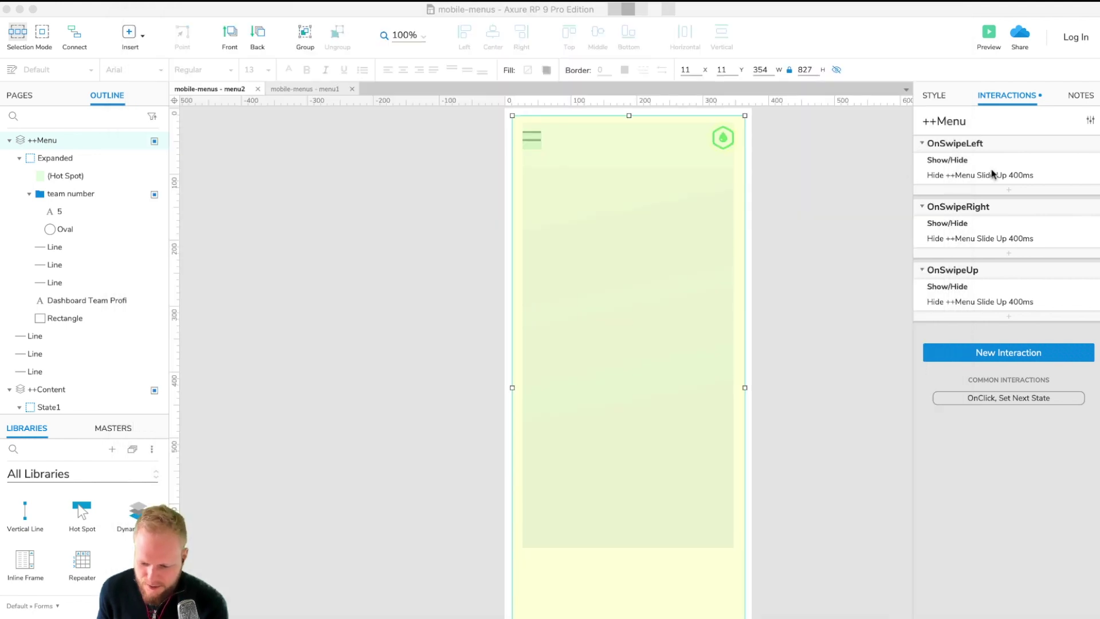
# Set the animation of ++Menu's OnSwipeLeft hide action to Slide Left
pyautogui.click(1018, 158)
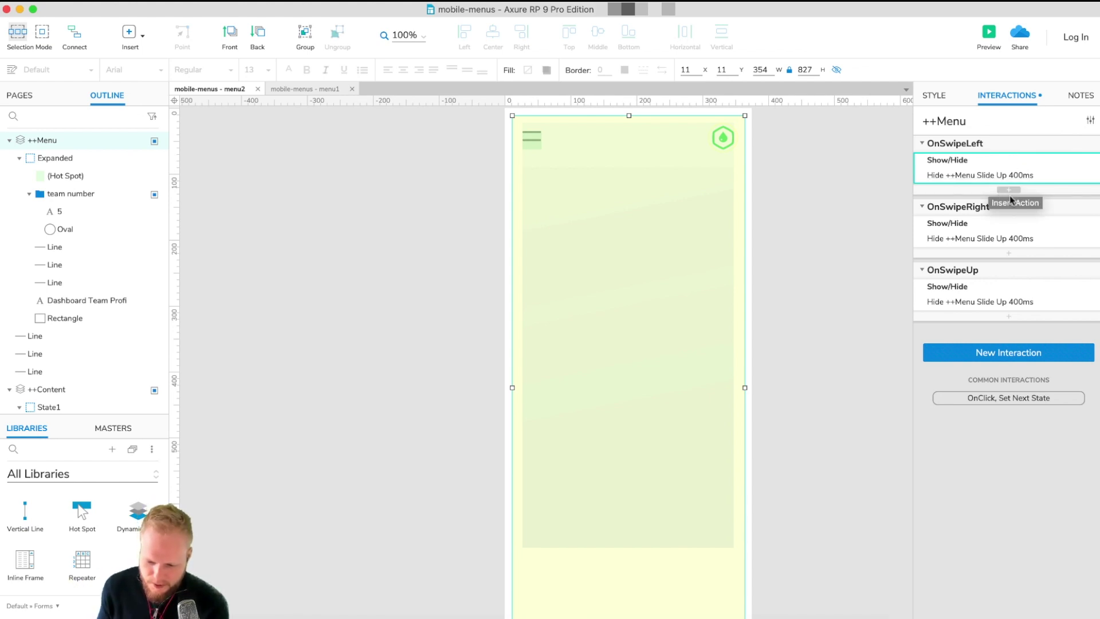
pyautogui.click(1008, 191)
pyautogui.click(1006, 177)
pyautogui.click(979, 175)
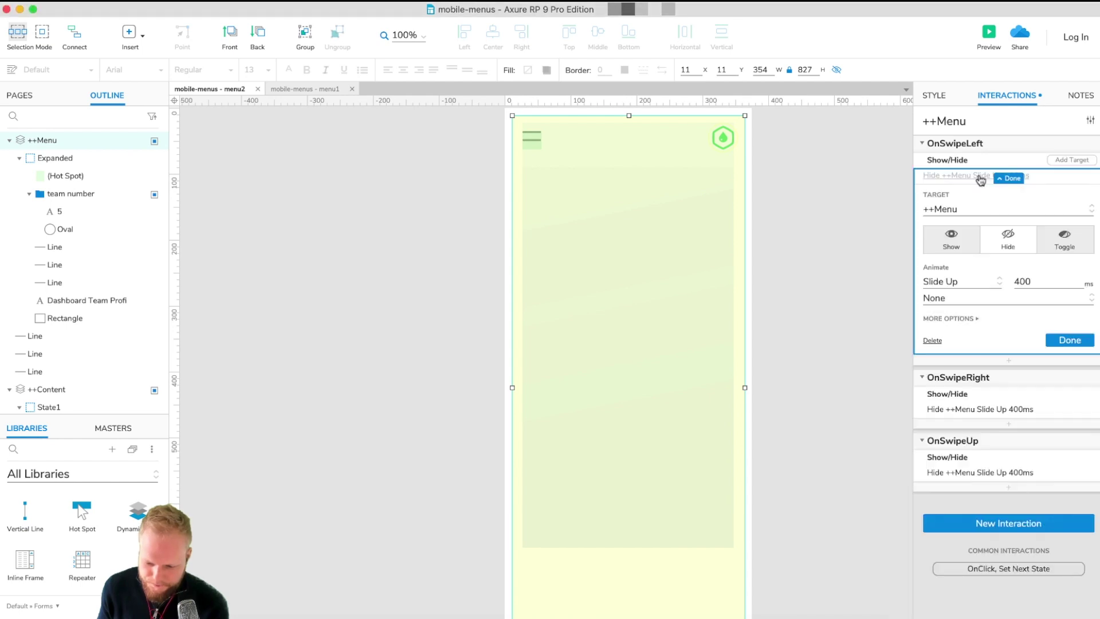
pyautogui.click(969, 283)
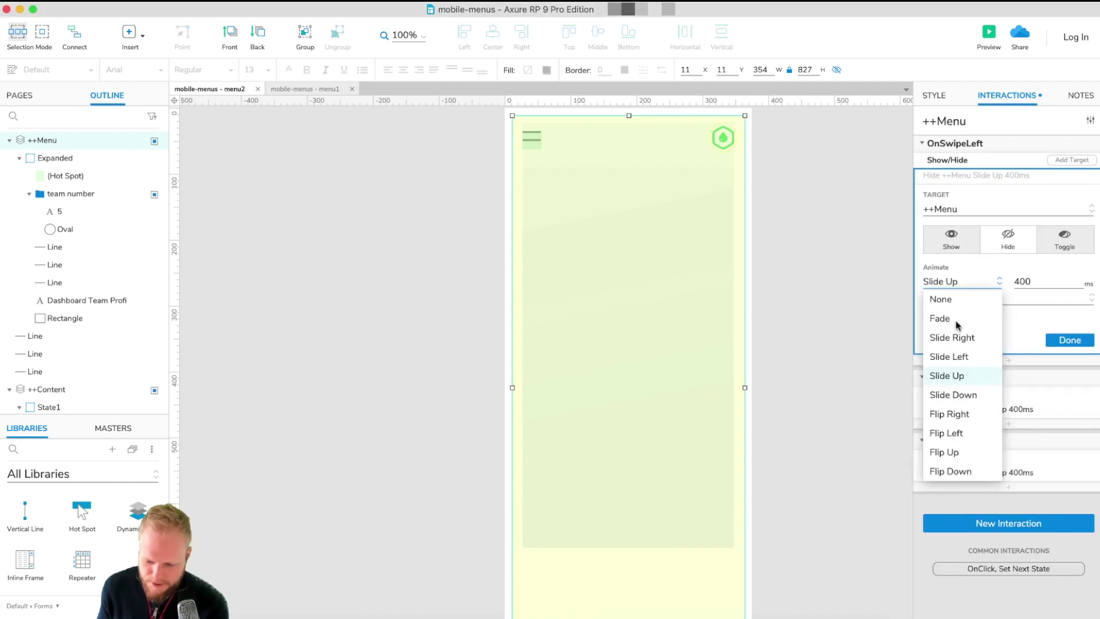
pyautogui.click(972, 357)
pyautogui.click(1073, 340)
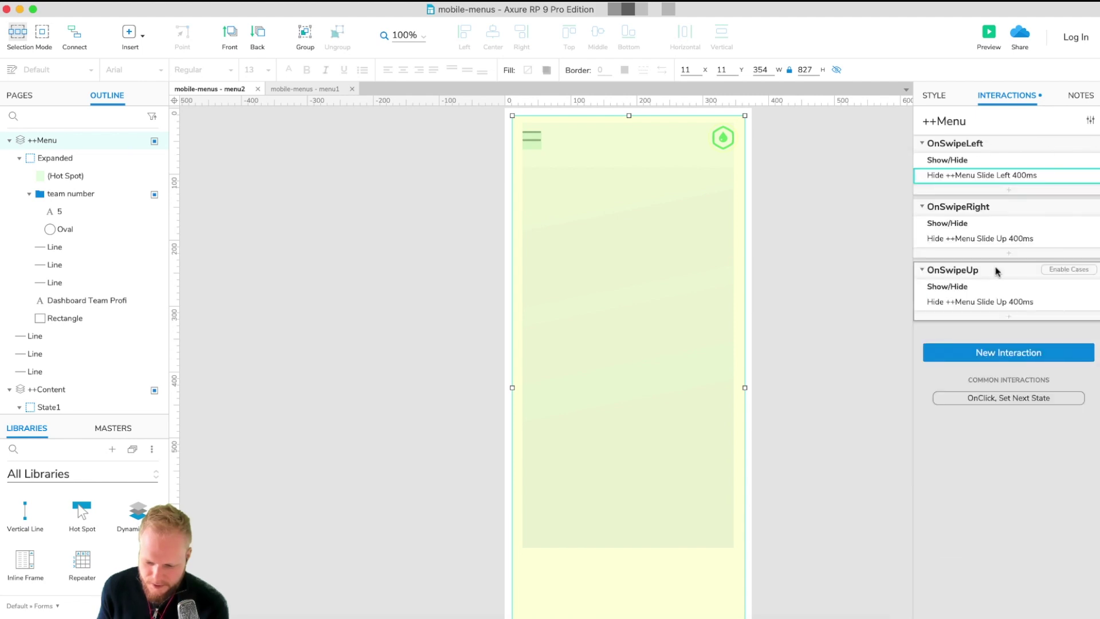
# Set ++Menu's hide animation to Slide Right for OnSwipeRight and Slide Up for OnSwipeUp, and deselect the panel
pyautogui.click(986, 239)
pyautogui.click(963, 351)
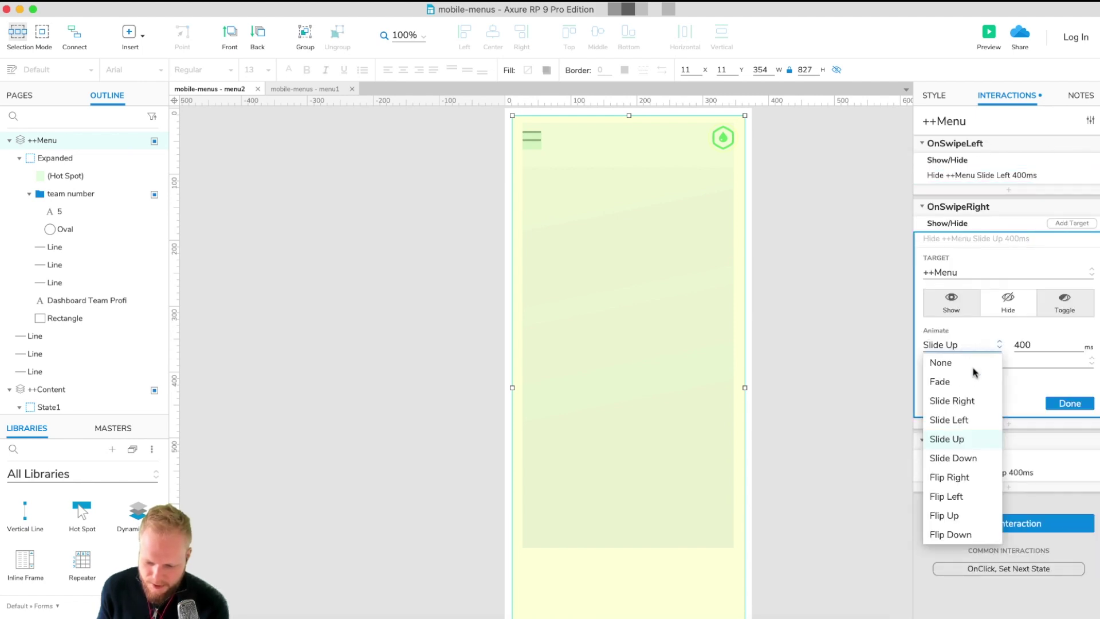
pyautogui.click(973, 401)
pyautogui.click(1069, 403)
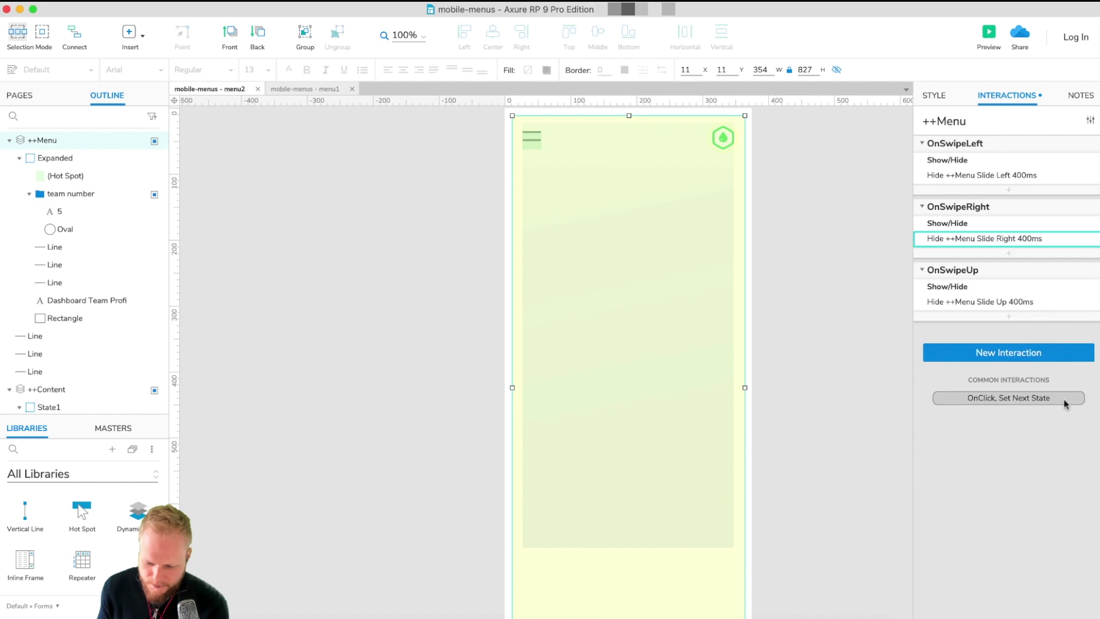
pyautogui.click(977, 301)
pyautogui.click(977, 408)
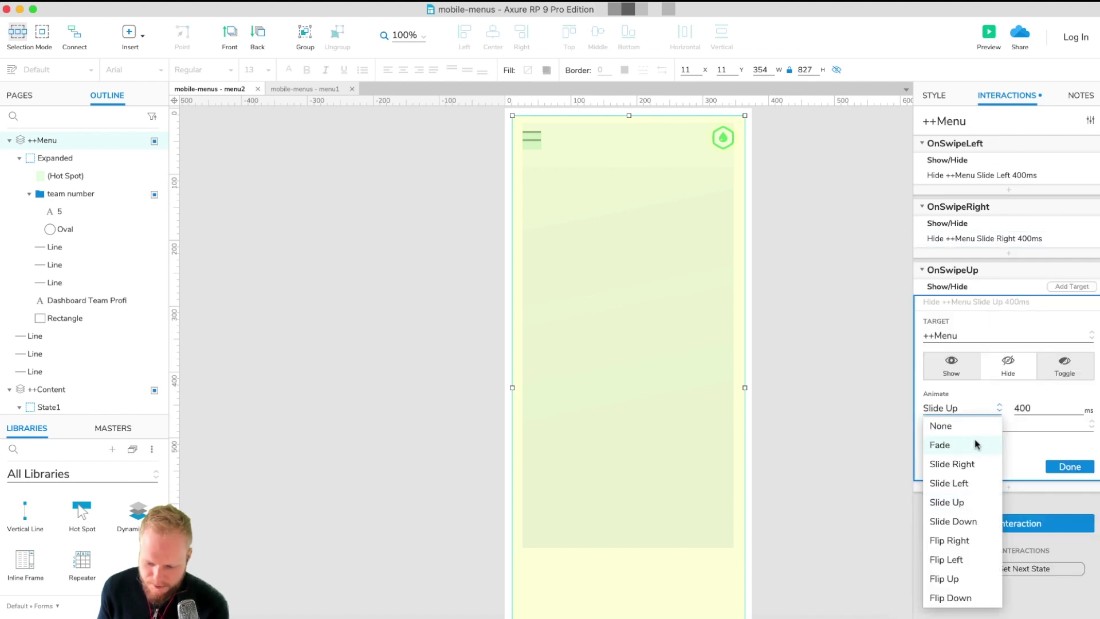
pyautogui.click(958, 502)
pyautogui.click(1066, 465)
pyautogui.click(802, 193)
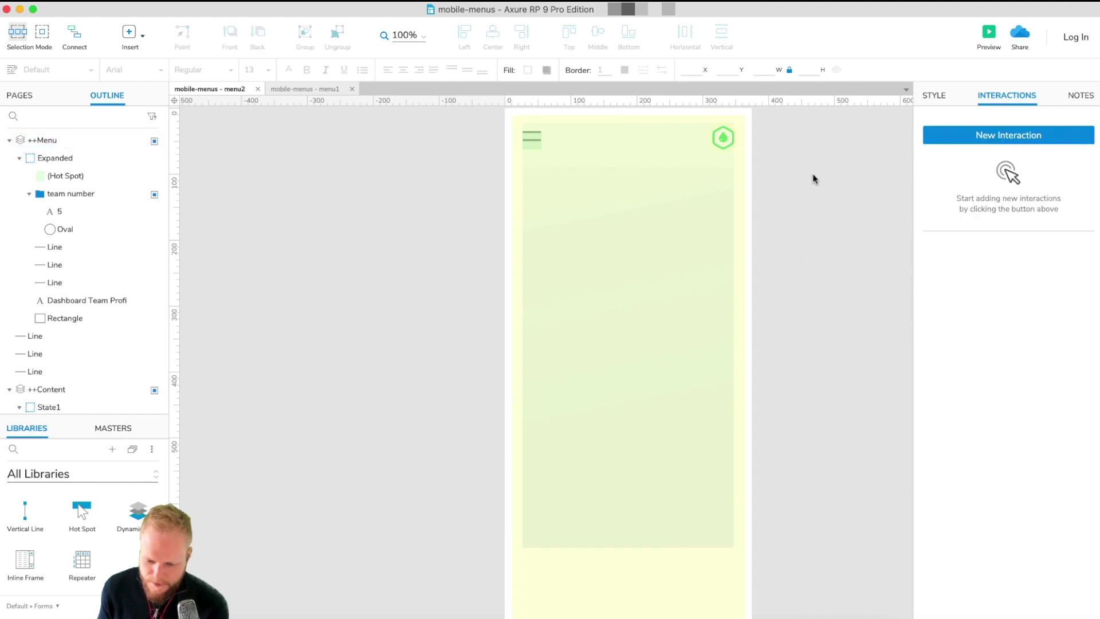
# Add a Set Panel State action to ++Menu's OnSwipeLeft that sets ++Menu-CTA to the menu state
pyautogui.click(556, 145)
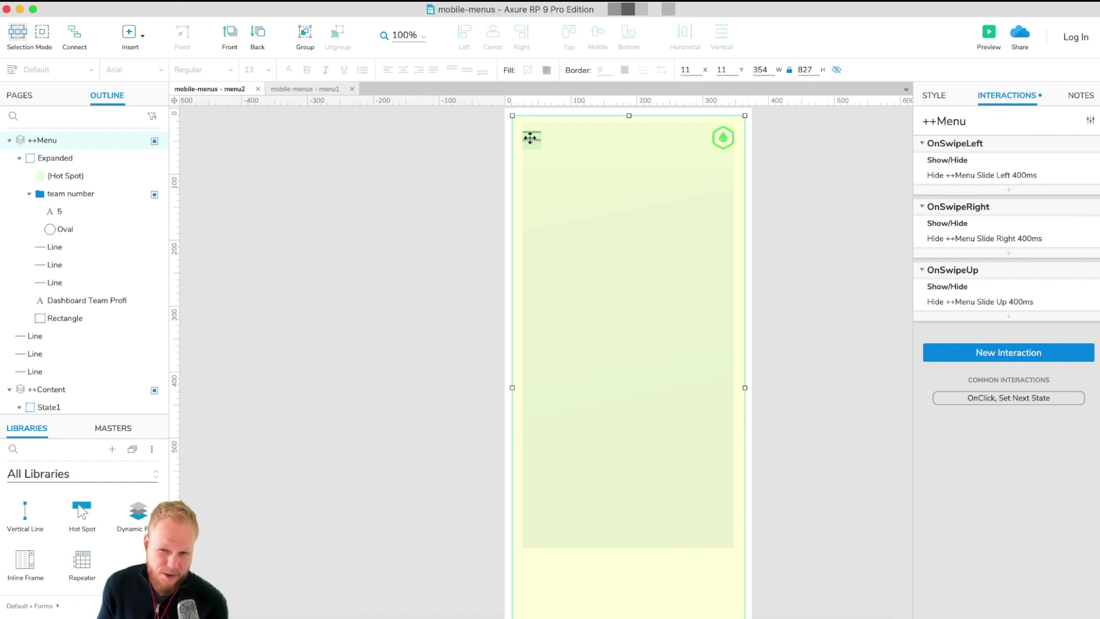
pyautogui.click(1008, 189)
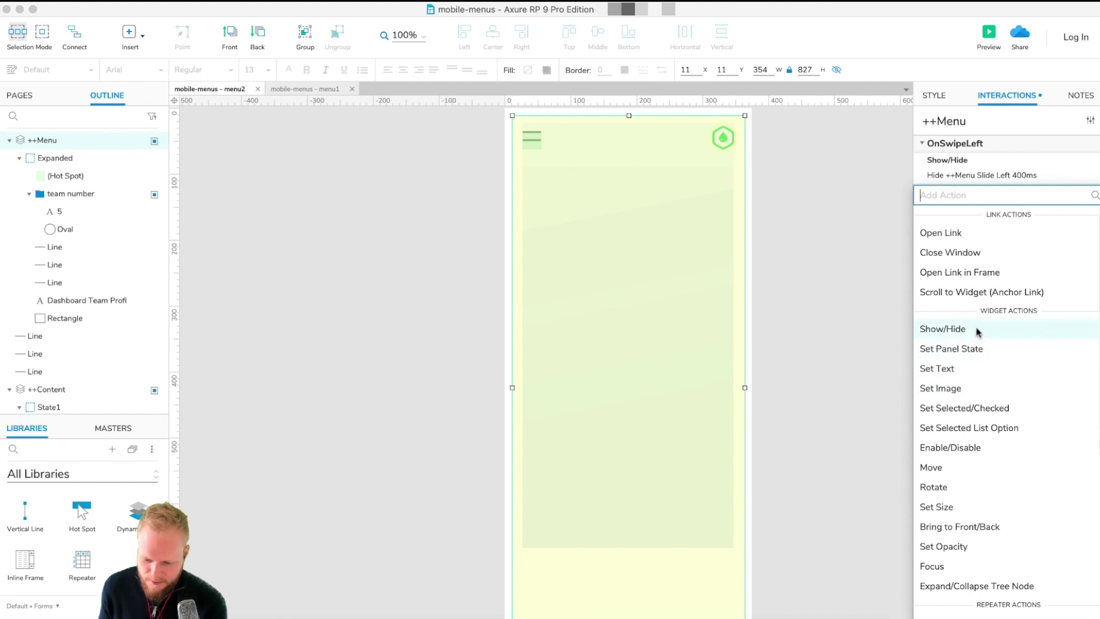
pyautogui.click(967, 348)
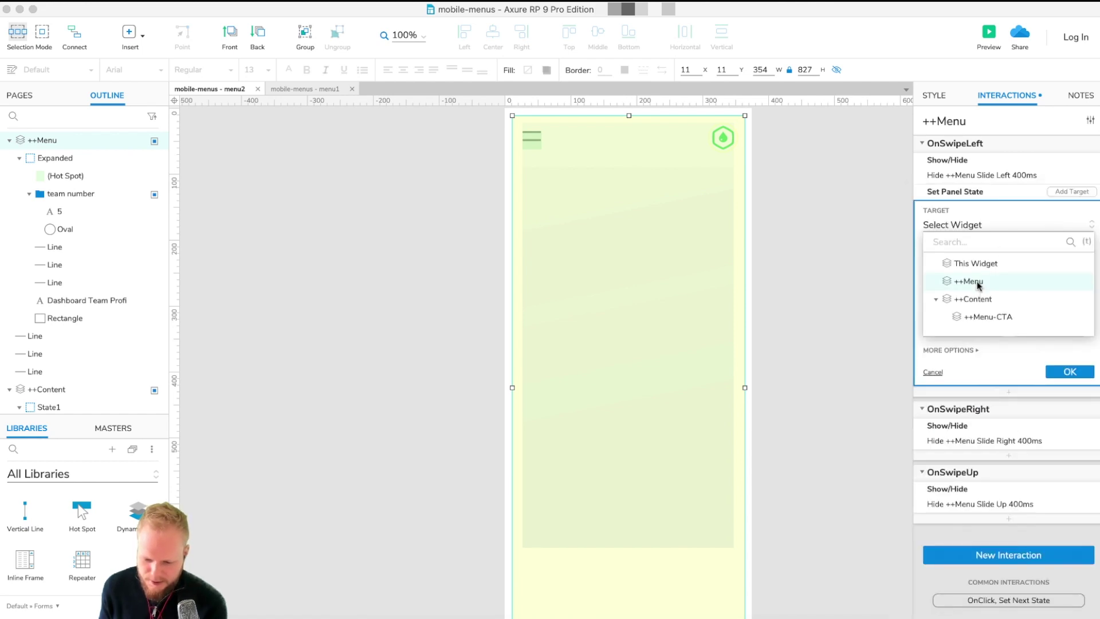
pyautogui.click(981, 283)
pyautogui.click(972, 277)
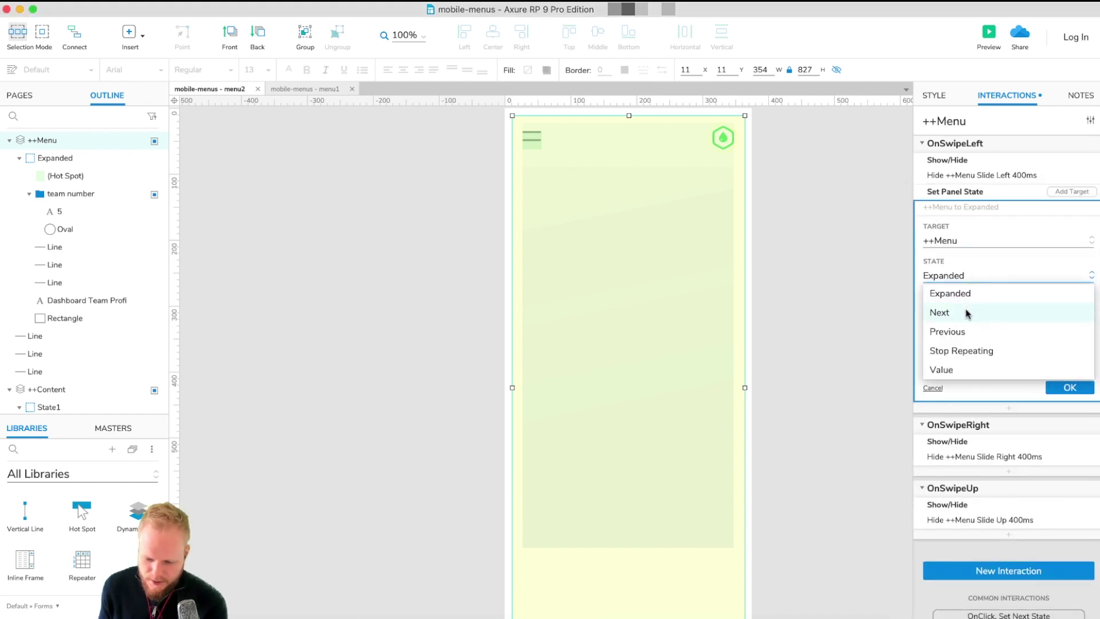
pyautogui.click(972, 272)
pyautogui.click(963, 243)
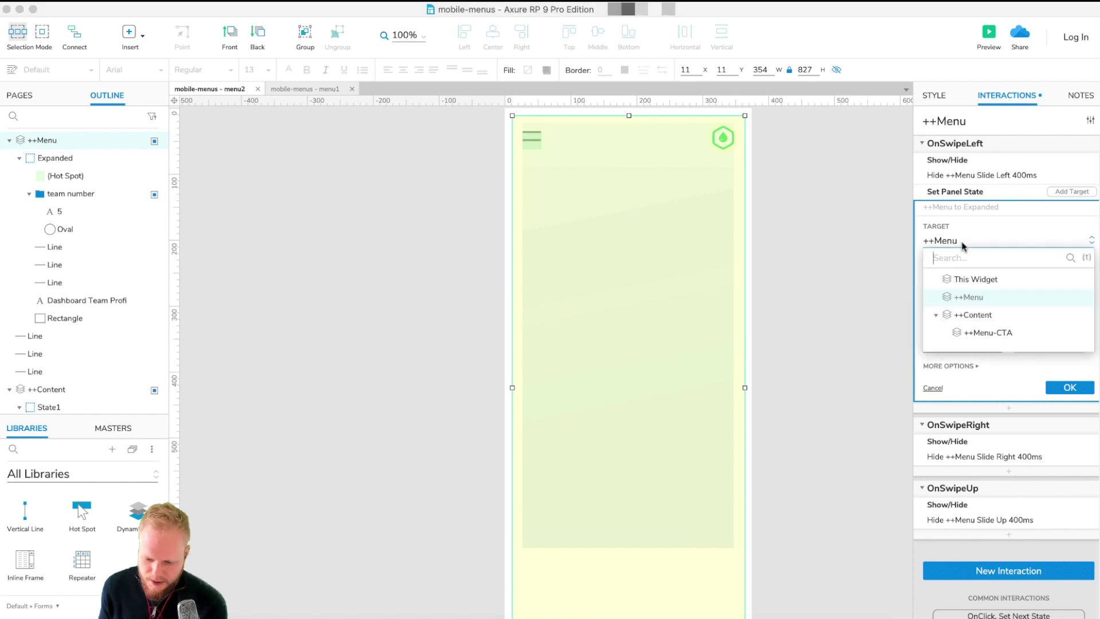
pyautogui.click(984, 330)
pyautogui.click(978, 275)
pyautogui.click(972, 299)
pyautogui.click(1074, 386)
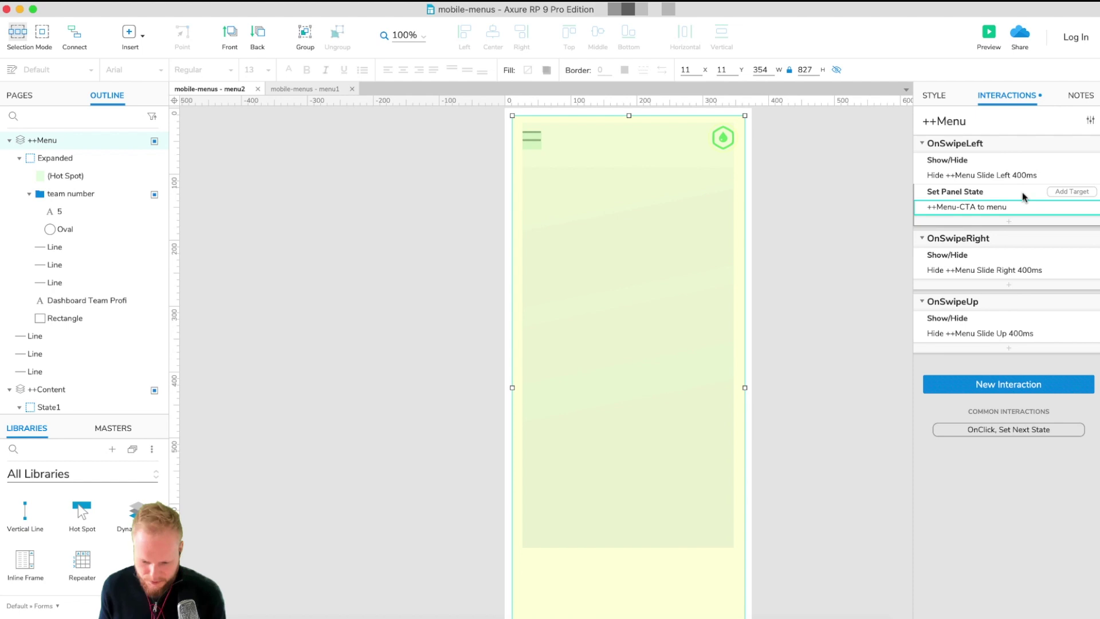
# Paste the Set Panel State action for ++Menu-CTA into ++Menu's OnSwipeRight and OnSwipeUp interactions
pyautogui.click(1027, 257)
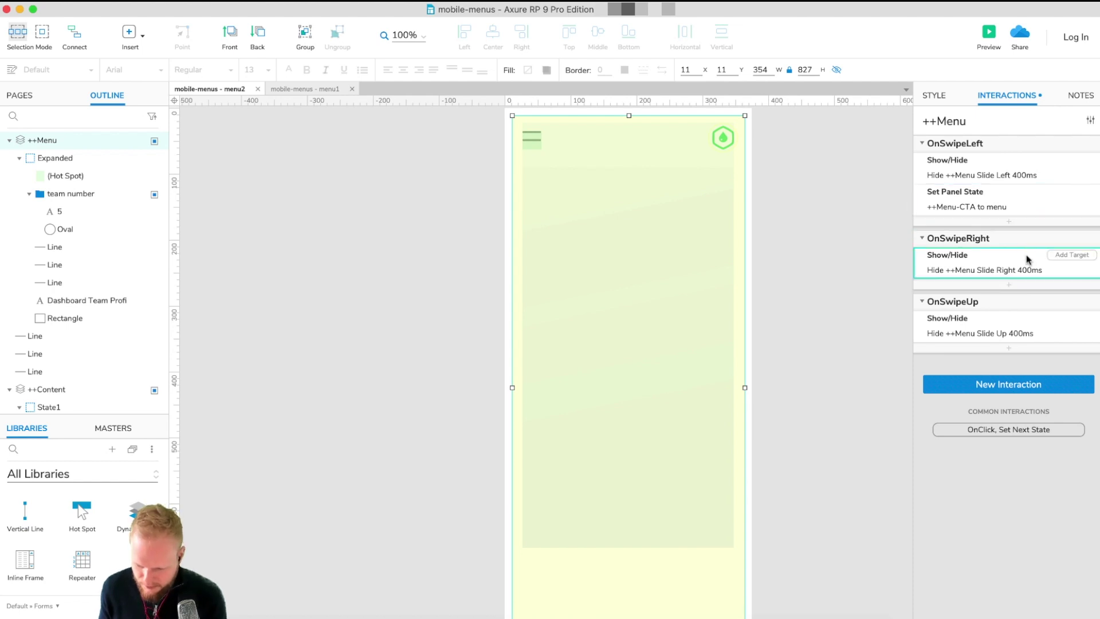
pyautogui.press('cmd+v')
pyautogui.click(1025, 351)
pyautogui.press('cmd+v')
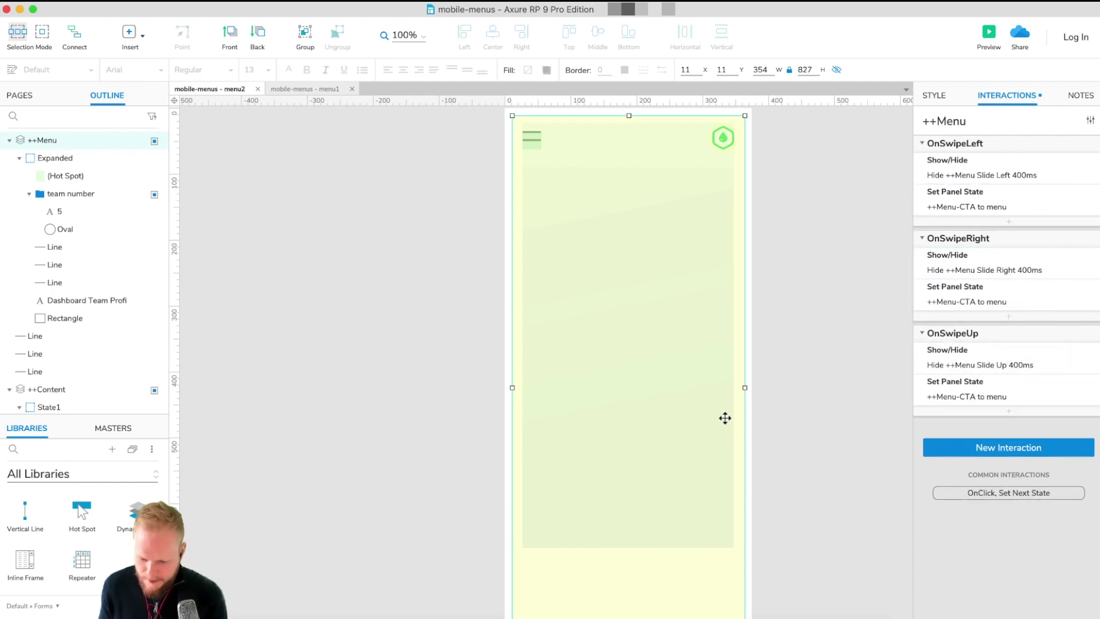
# Paste the same Set Panel State action into the OnClick of the Expanded state's hot spot, and close the state
pyautogui.doubleClick(697, 449)
pyautogui.click(948, 188)
pyautogui.press('cmd+v')
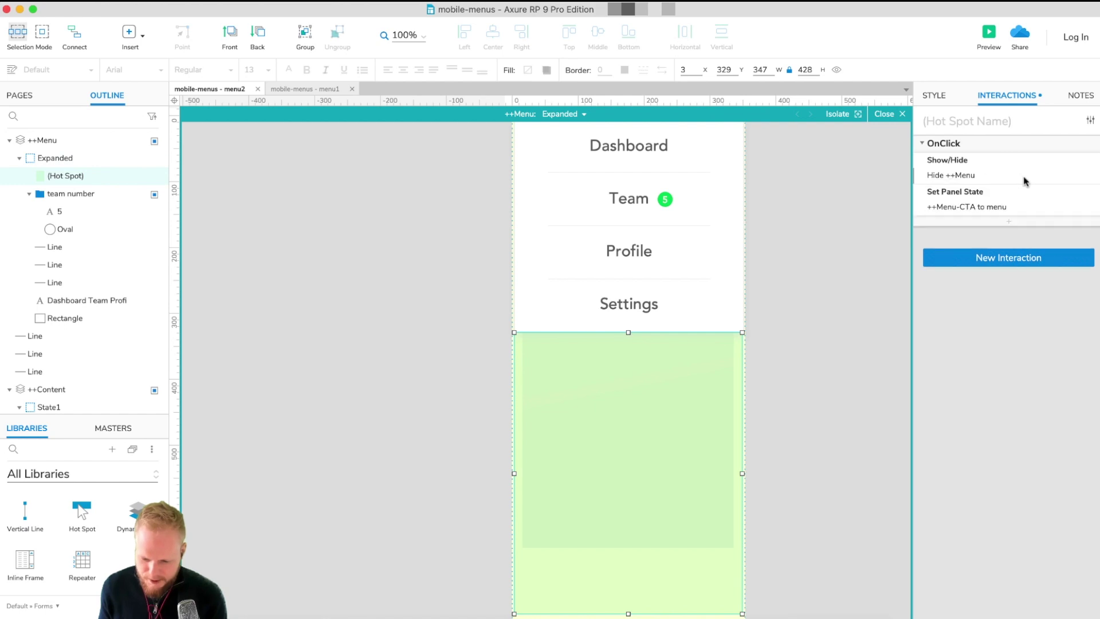
pyautogui.click(861, 239)
pyautogui.click(902, 113)
# Preview menu2 again and check that the menu icon resets when the menu is closed by swiping or through the area below
pyautogui.click(988, 33)
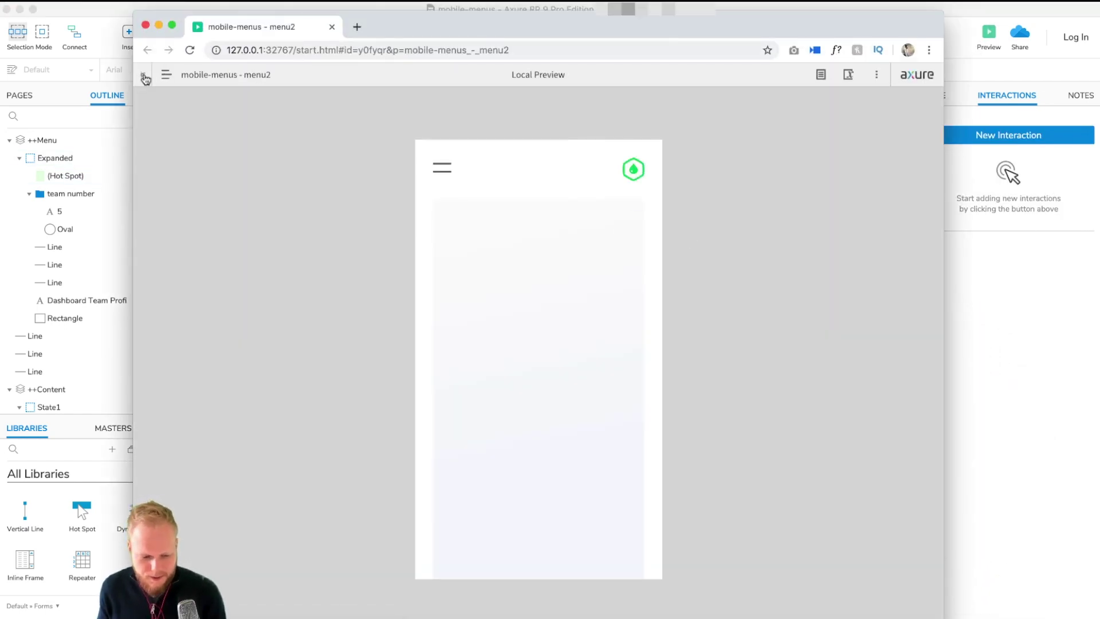
pyautogui.click(142, 75)
pyautogui.click(442, 155)
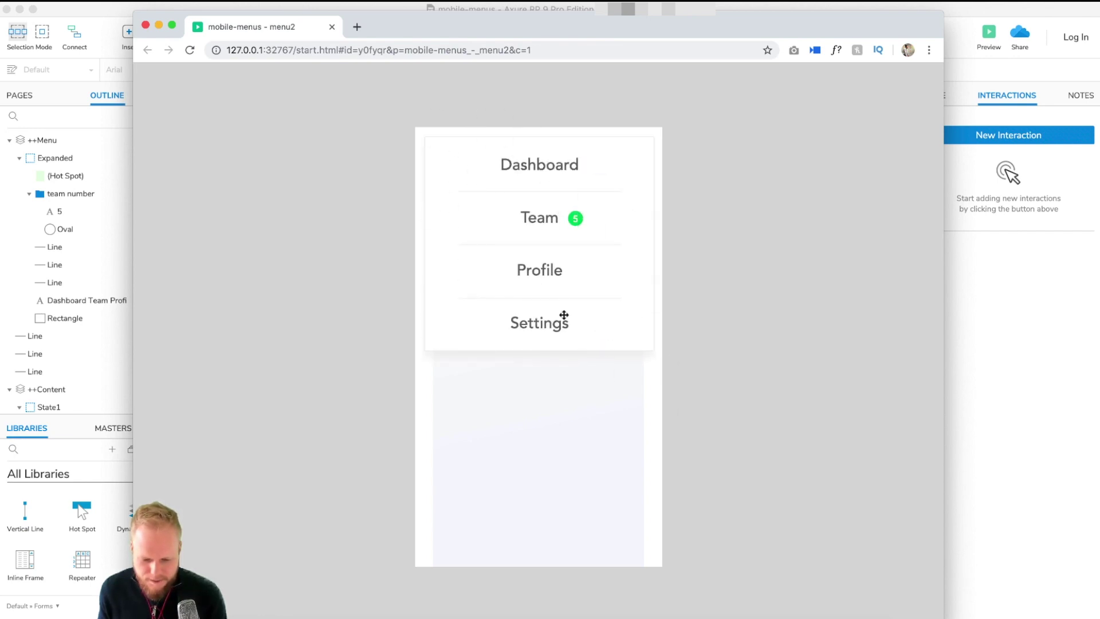
pyautogui.click(426, 323)
pyautogui.click(440, 159)
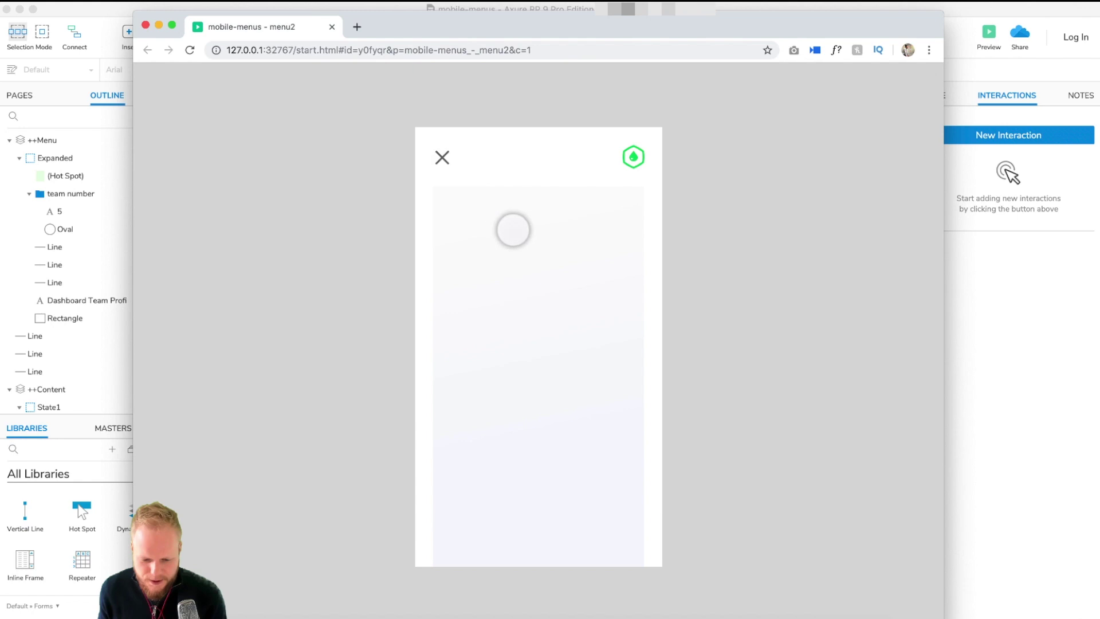
pyautogui.click(452, 151)
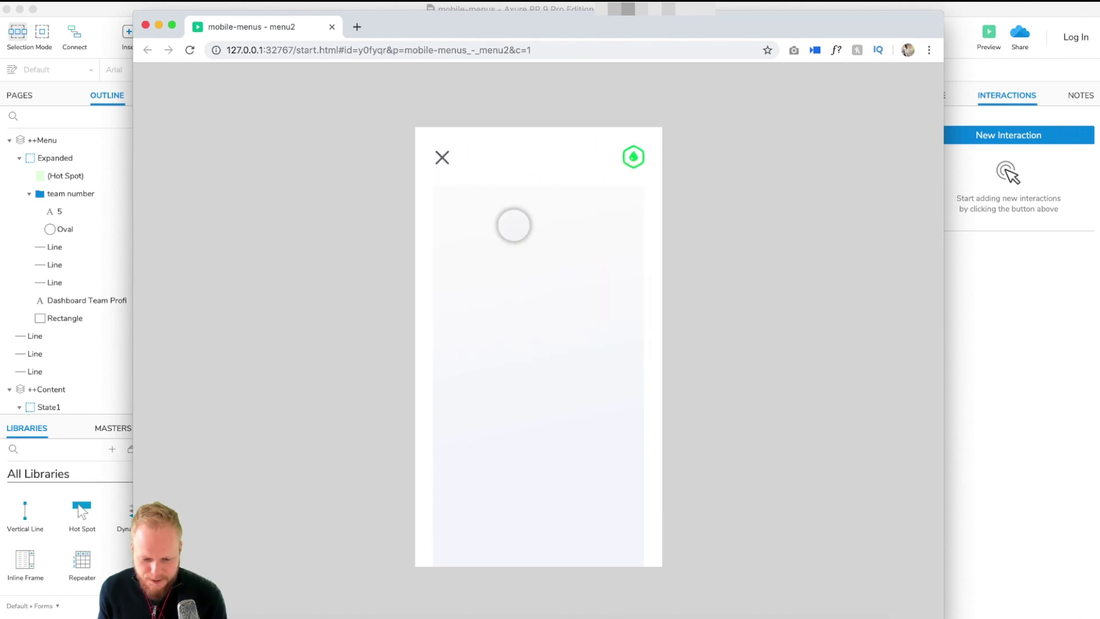
pyautogui.click(569, 152)
pyautogui.click(441, 154)
pyautogui.click(572, 473)
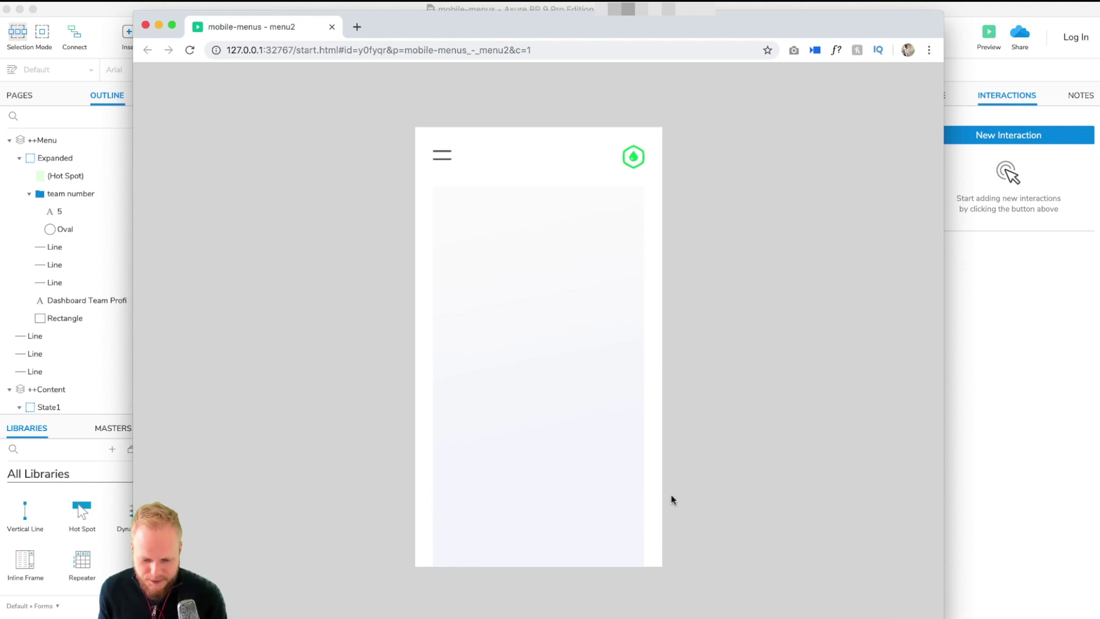